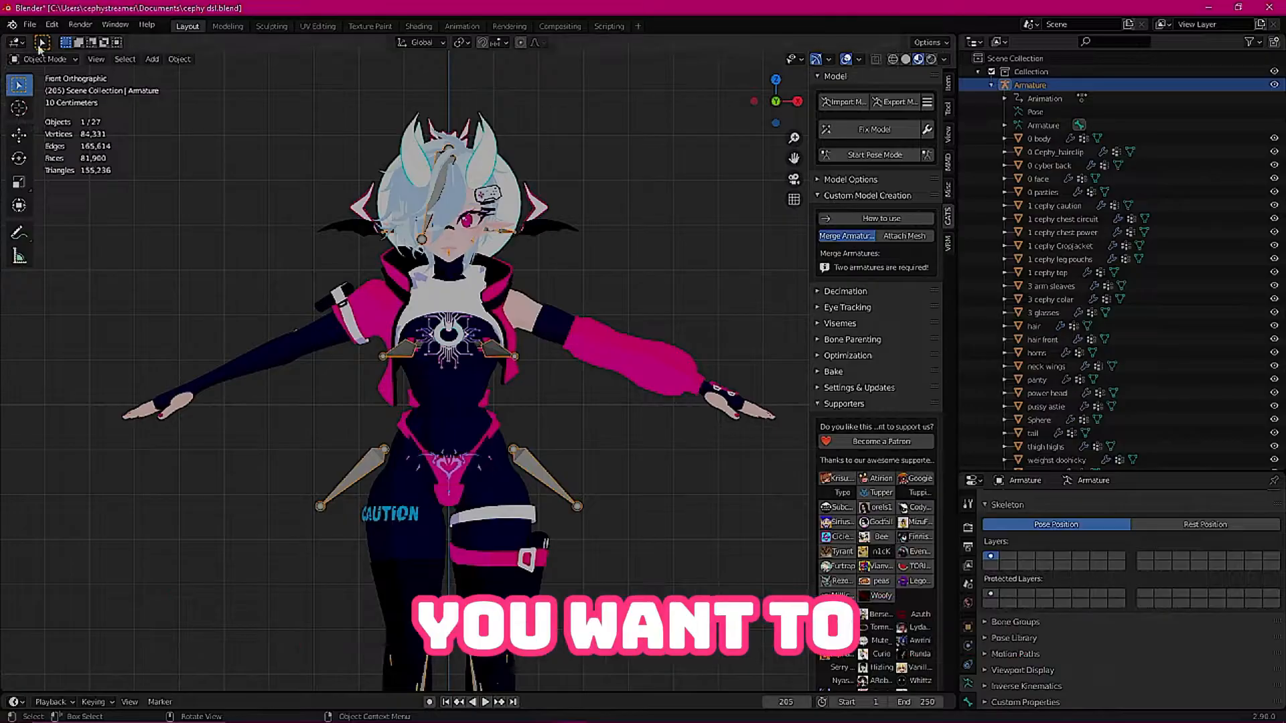
Start an FBX export of the avatar, naming the file "cephy tutorial" and choosing the Music folder as its destination
{"action": "middle_click_drag", "start_coordinate": [387, 261], "coordinate": [505, 298]}
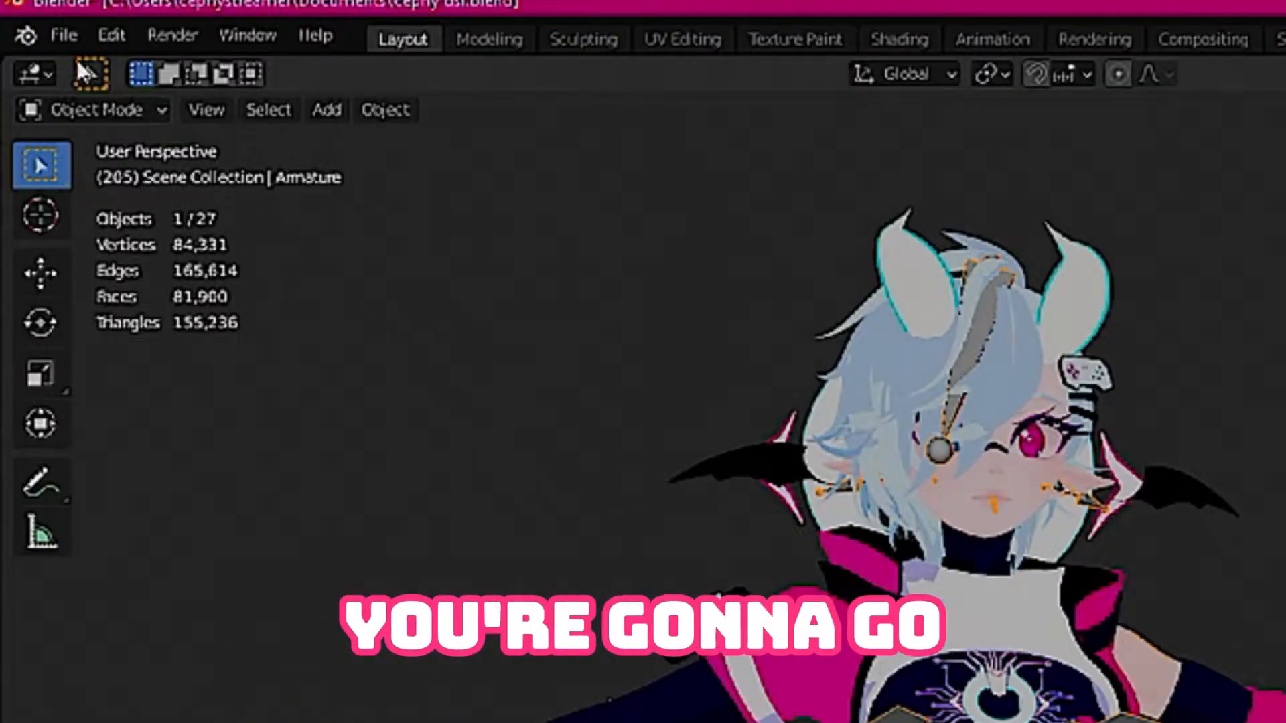
{"action": "left_click", "coordinate": [34, 25]}
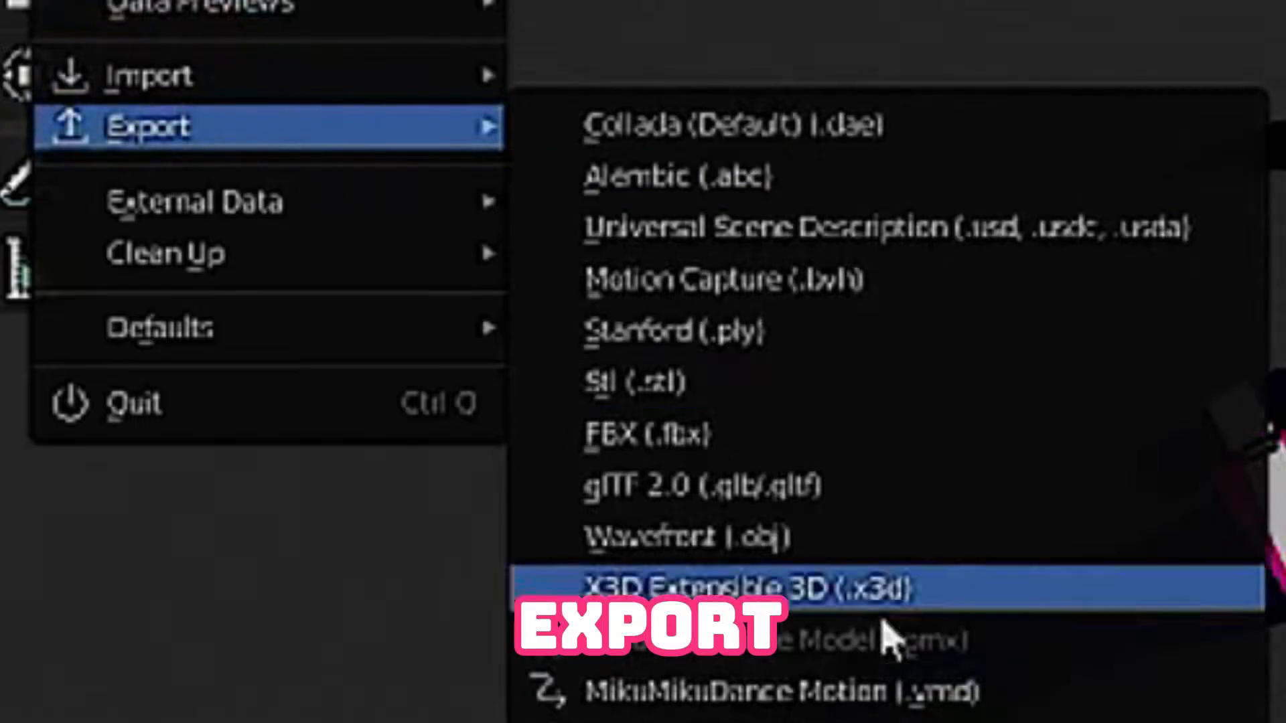
{"action": "left_click", "coordinate": [386, 669]}
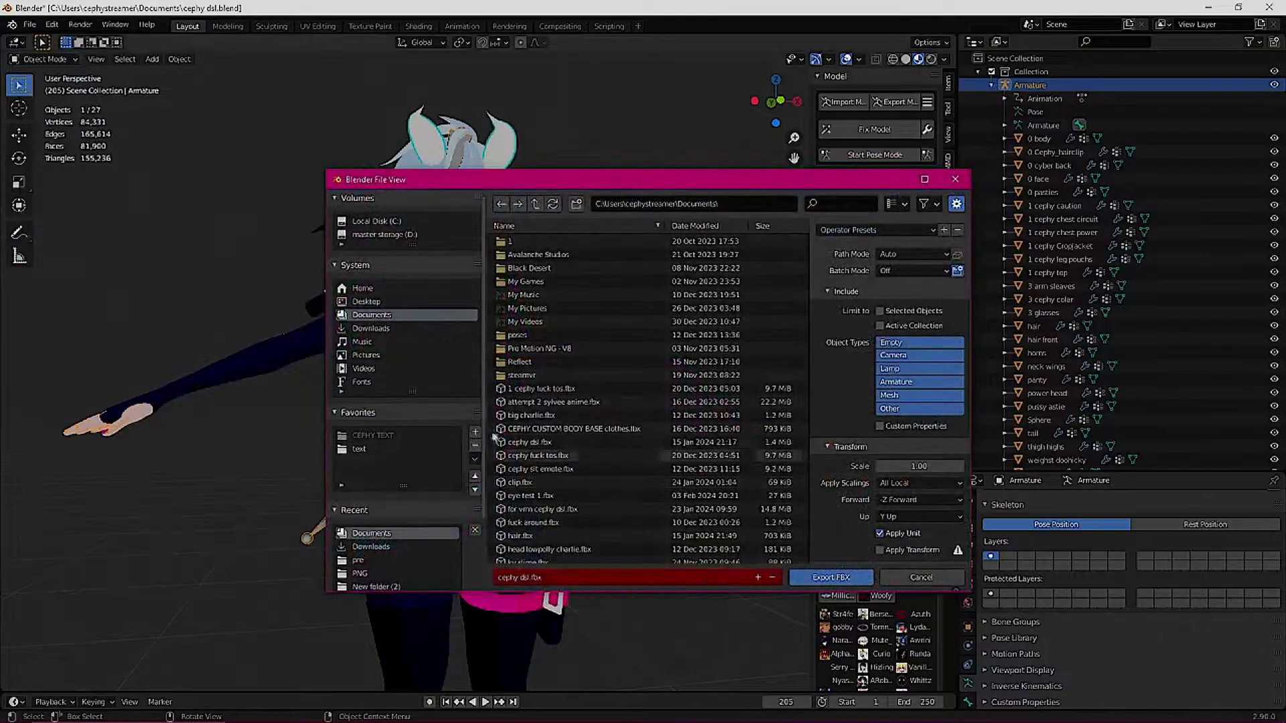
{"action": "left_click", "coordinate": [550, 578]}
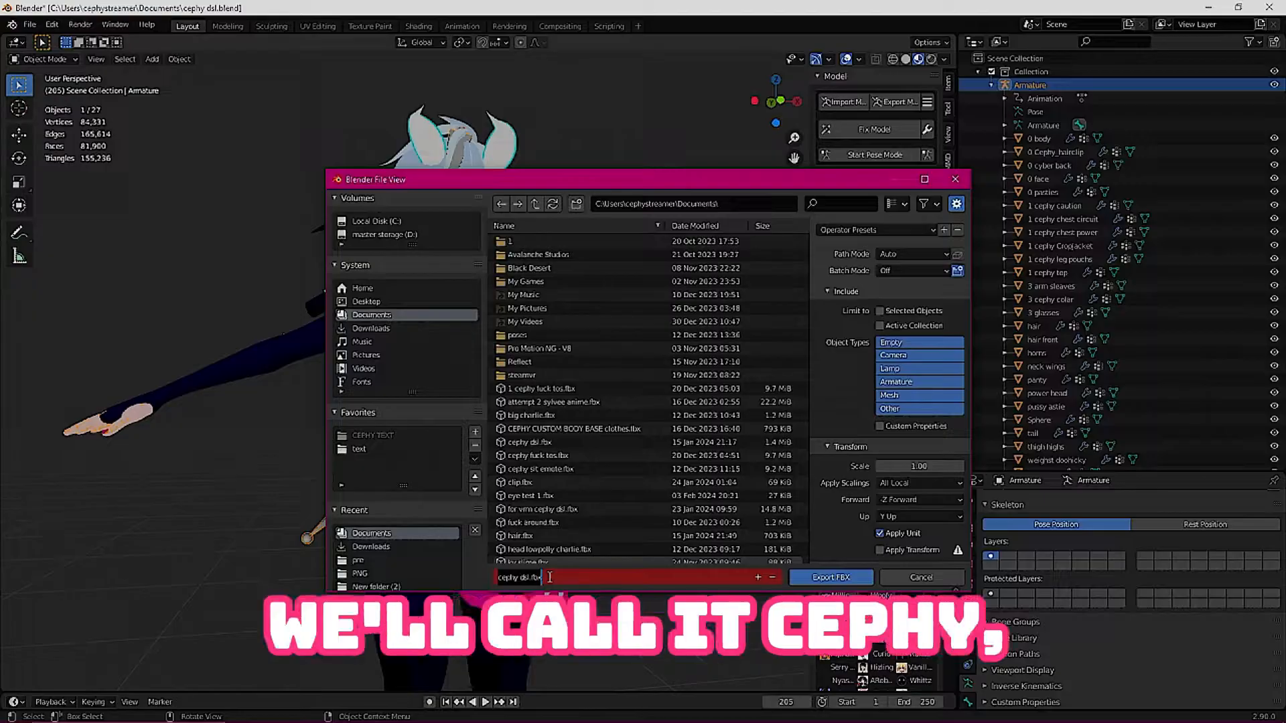
{"action": "type", "text": "ca"}
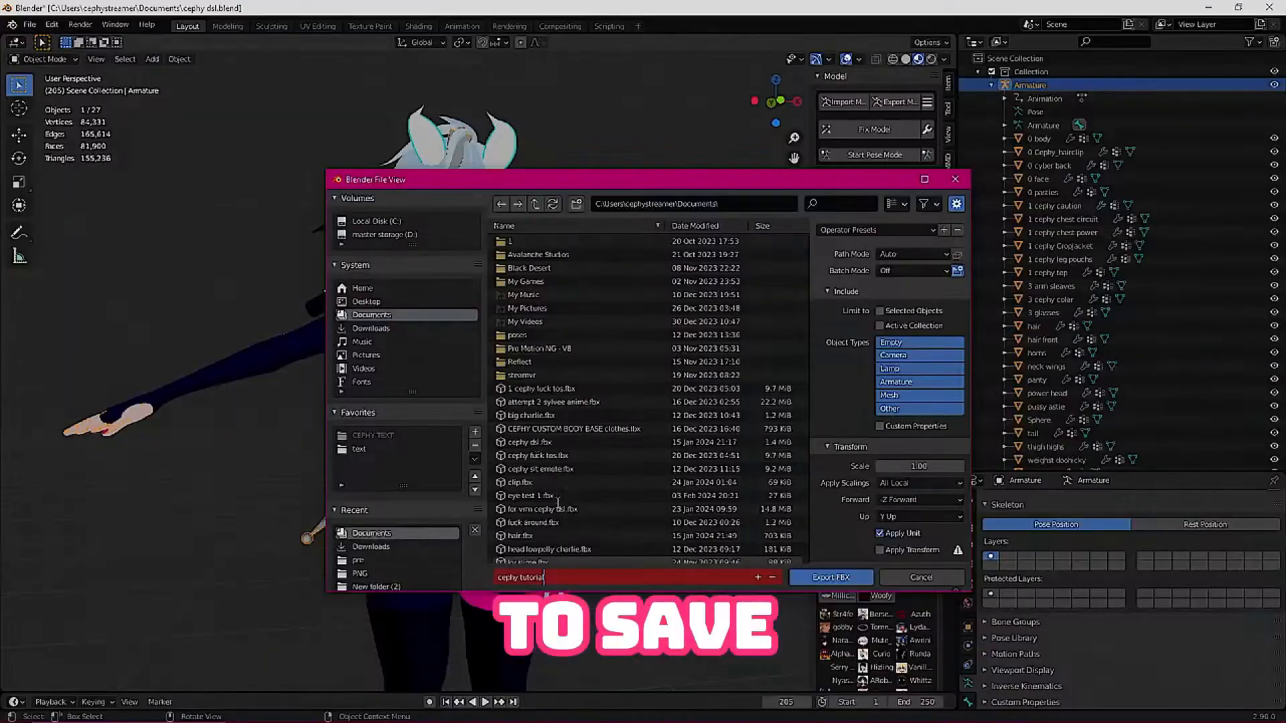
{"action": "left_click", "coordinate": [362, 341]}
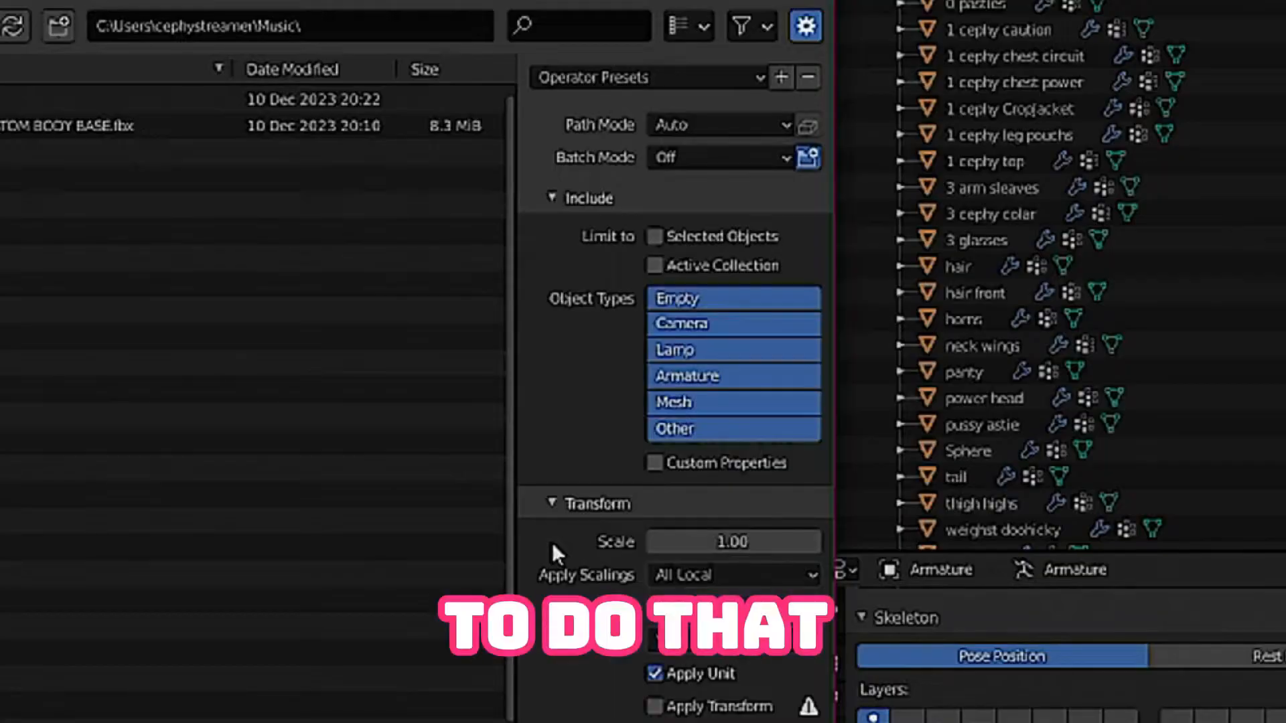
Expand the Armature settings of the FBX export and adjust the armature options
{"action": "scroll", "coordinate": [828, 466], "scroll_direction": "down", "scroll_amount": 2}
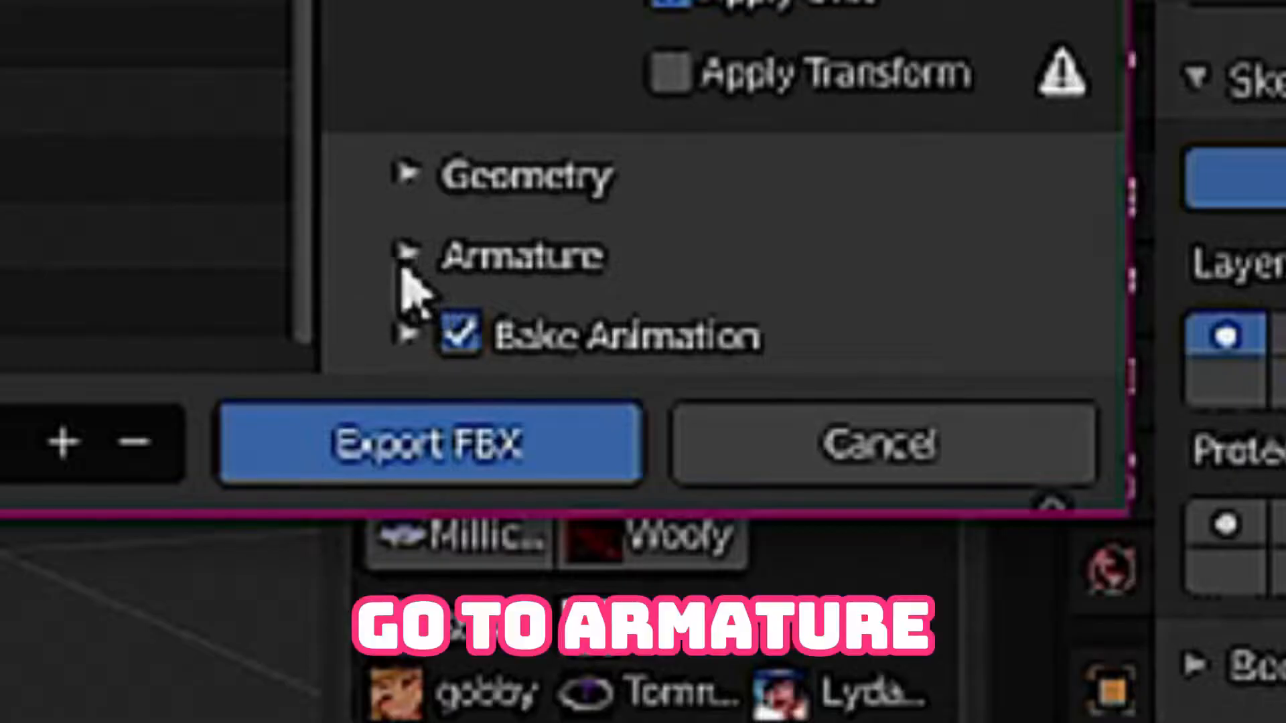
{"action": "left_click", "coordinate": [551, 686]}
{"action": "scroll", "coordinate": [556, 686], "scroll_direction": "down", "scroll_amount": 2}
{"action": "left_click", "coordinate": [548, 271]}
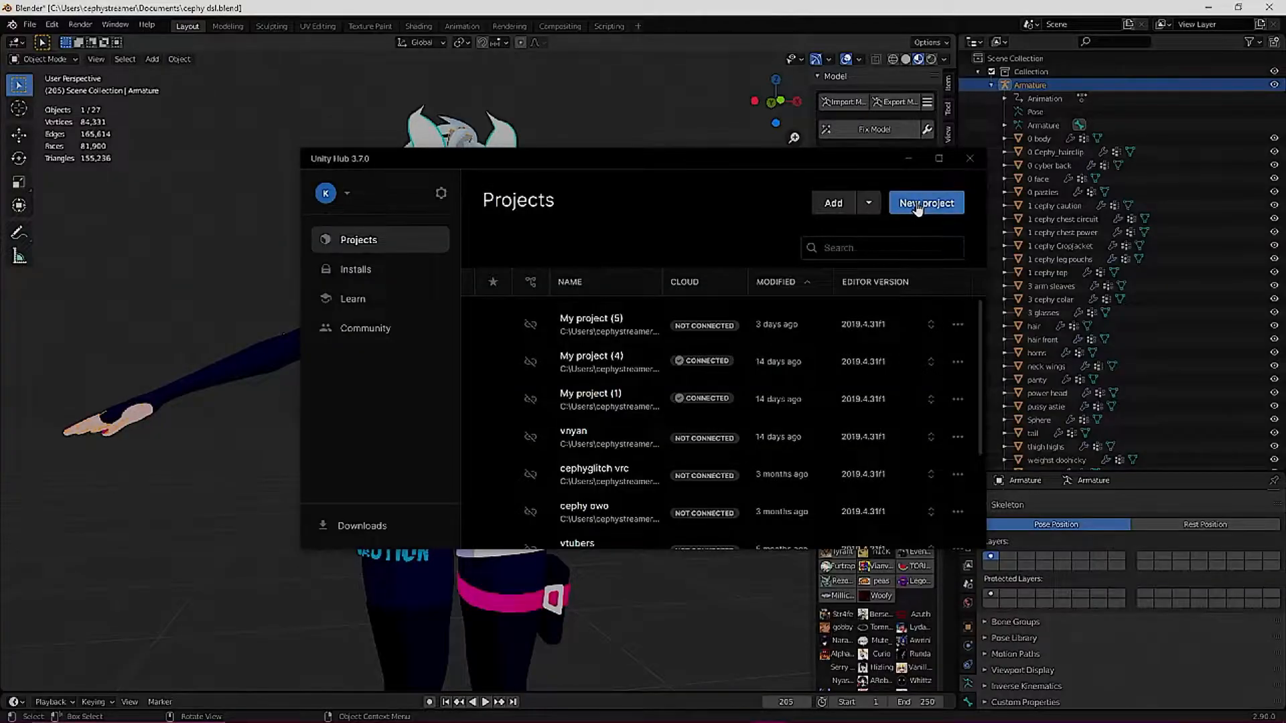
Switch to Unity Hub and create a 3D Core project named "unity vtuber" with editor version 2019.4.31f1
{"action": "left_click", "coordinate": [918, 204]}
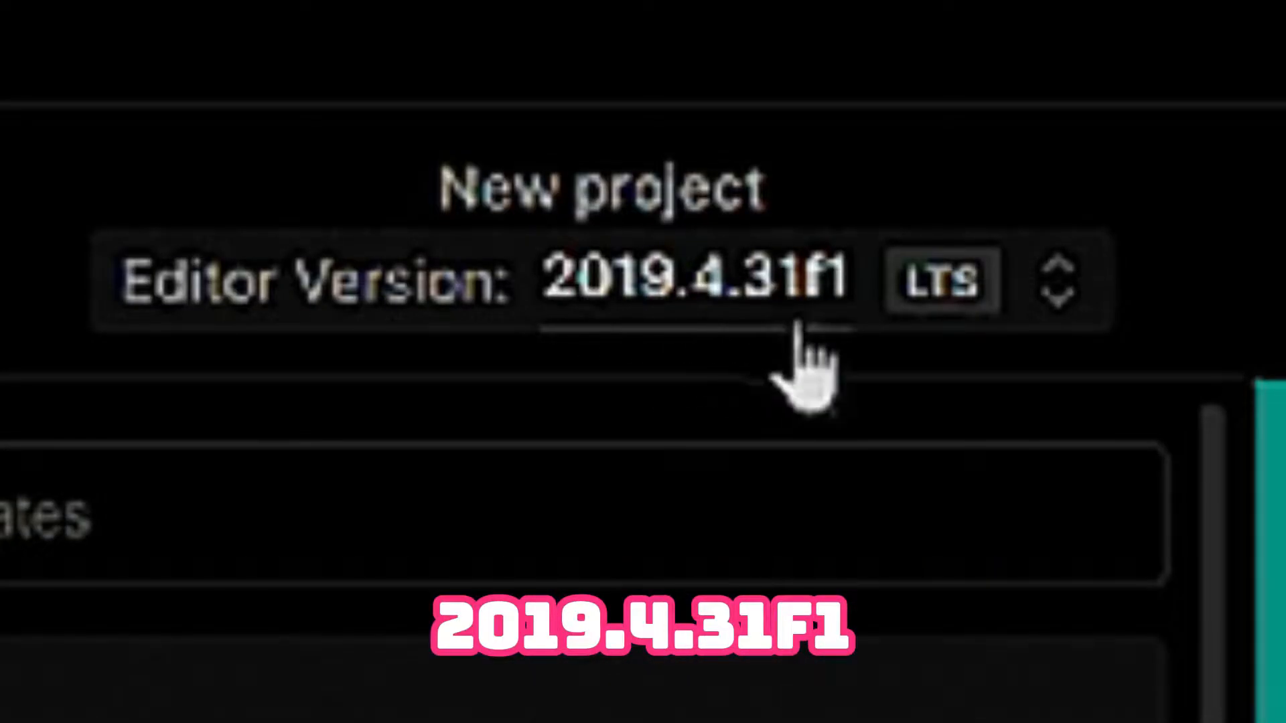
{"action": "left_click", "coordinate": [538, 343]}
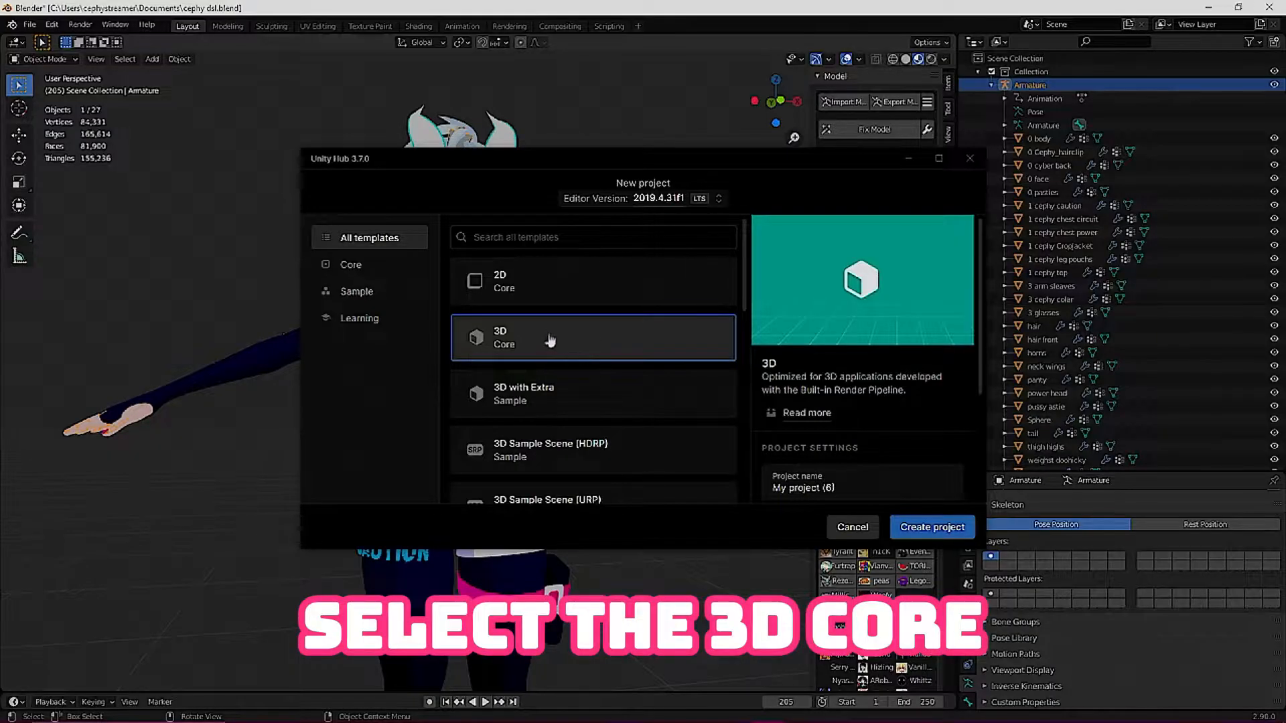
{"action": "type", "text": "unity vtuber"}
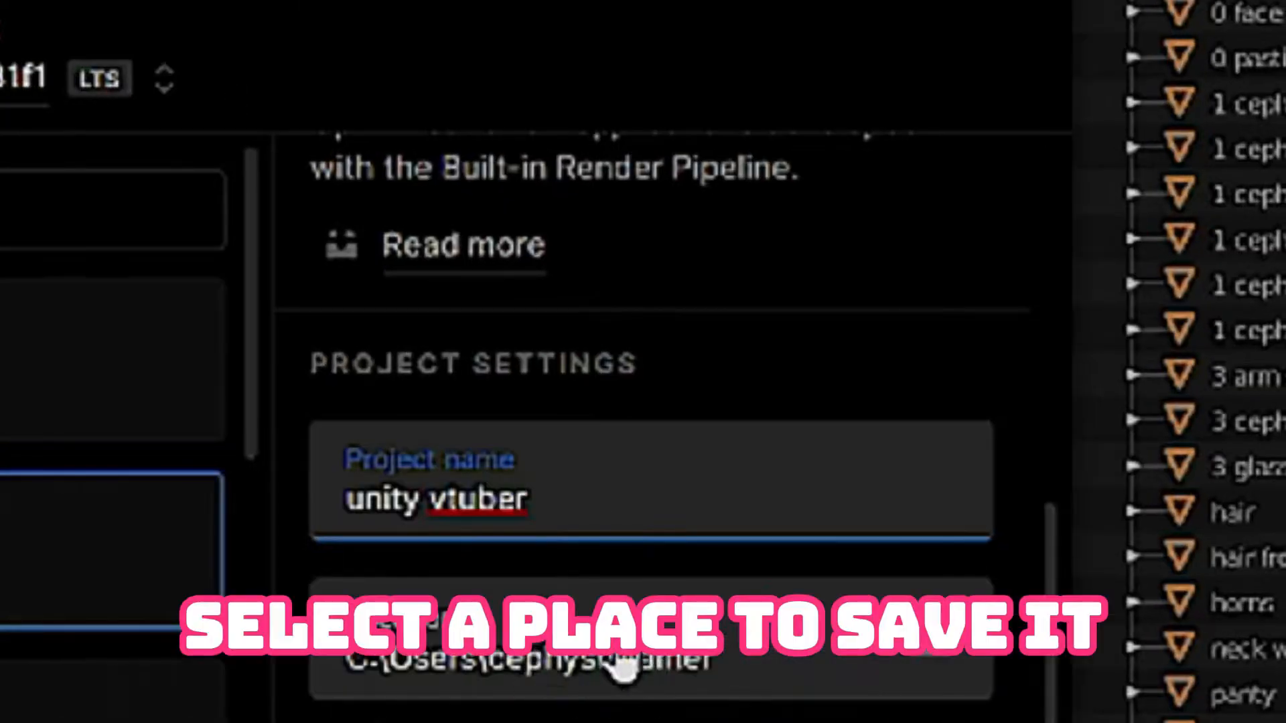
{"action": "left_click", "coordinate": [932, 527]}
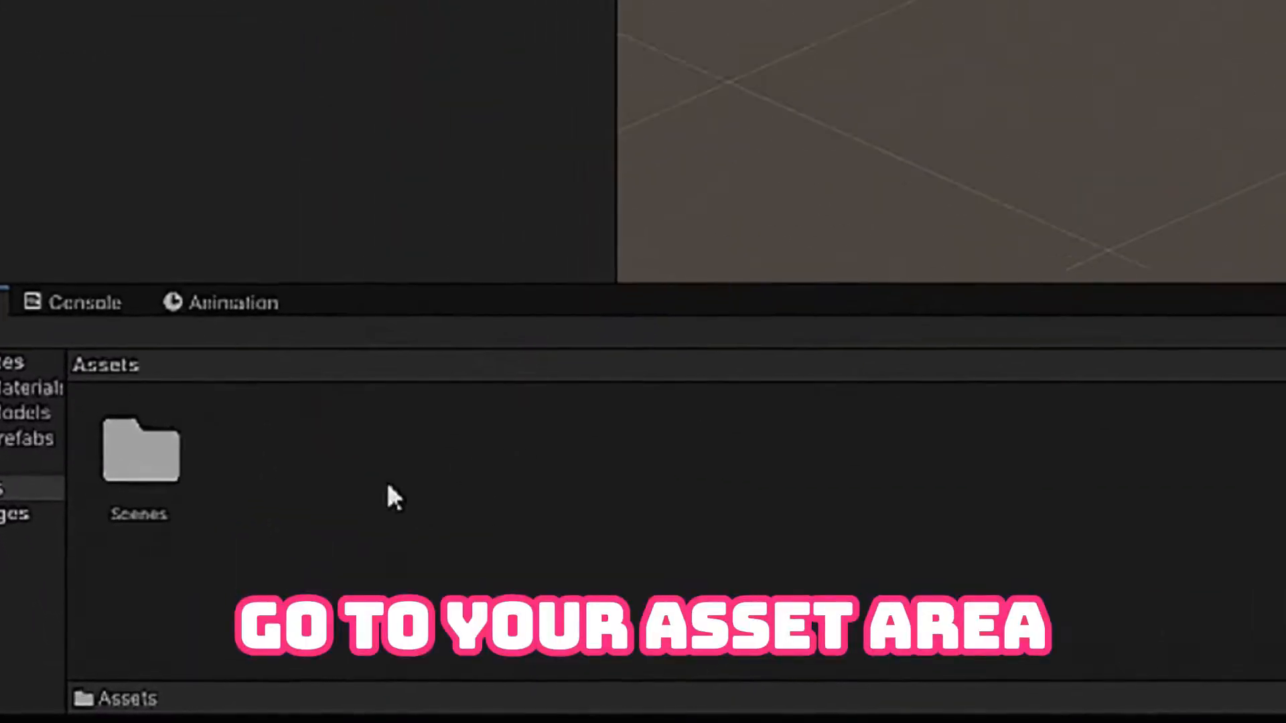
Import all contents of the custom package UniVRM-0.110.0_3f7d.unitypackage into the project's Assets
{"action": "right_click", "coordinate": [420, 489]}
{"action": "mouse_move", "coordinate": [600, 602]}
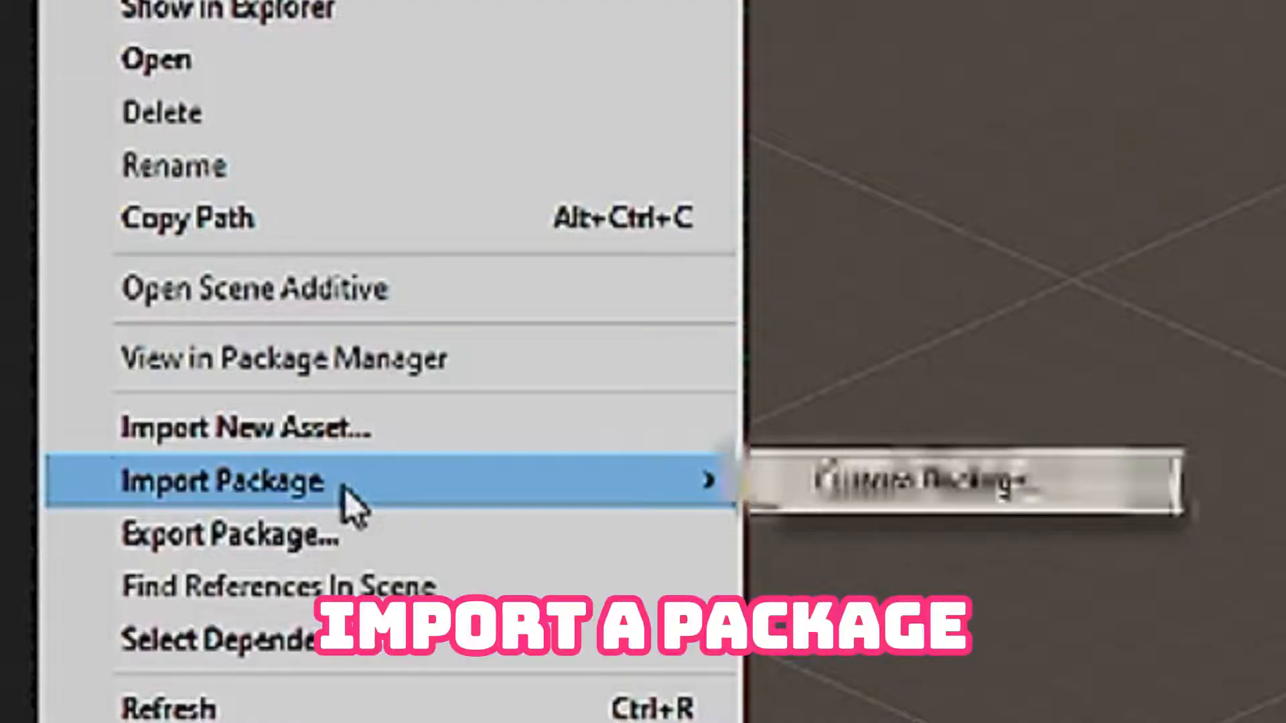
{"action": "left_click", "coordinate": [824, 502]}
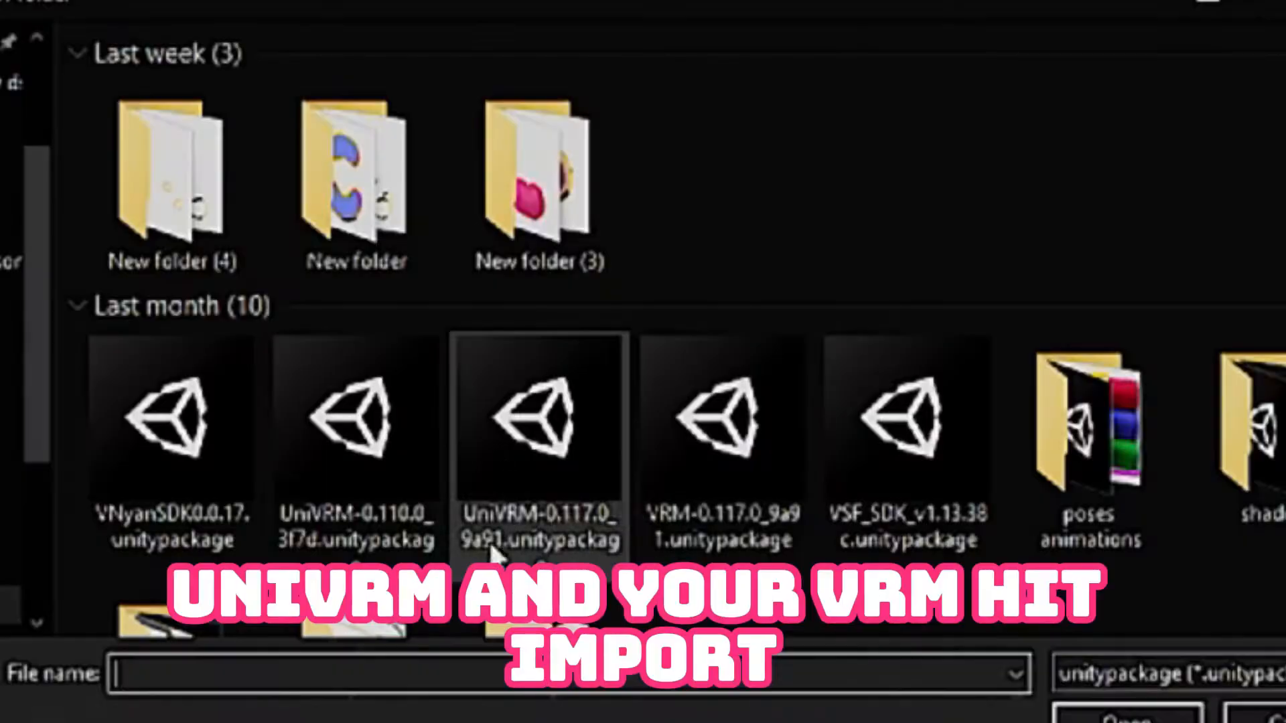
{"action": "left_click", "coordinate": [355, 428]}
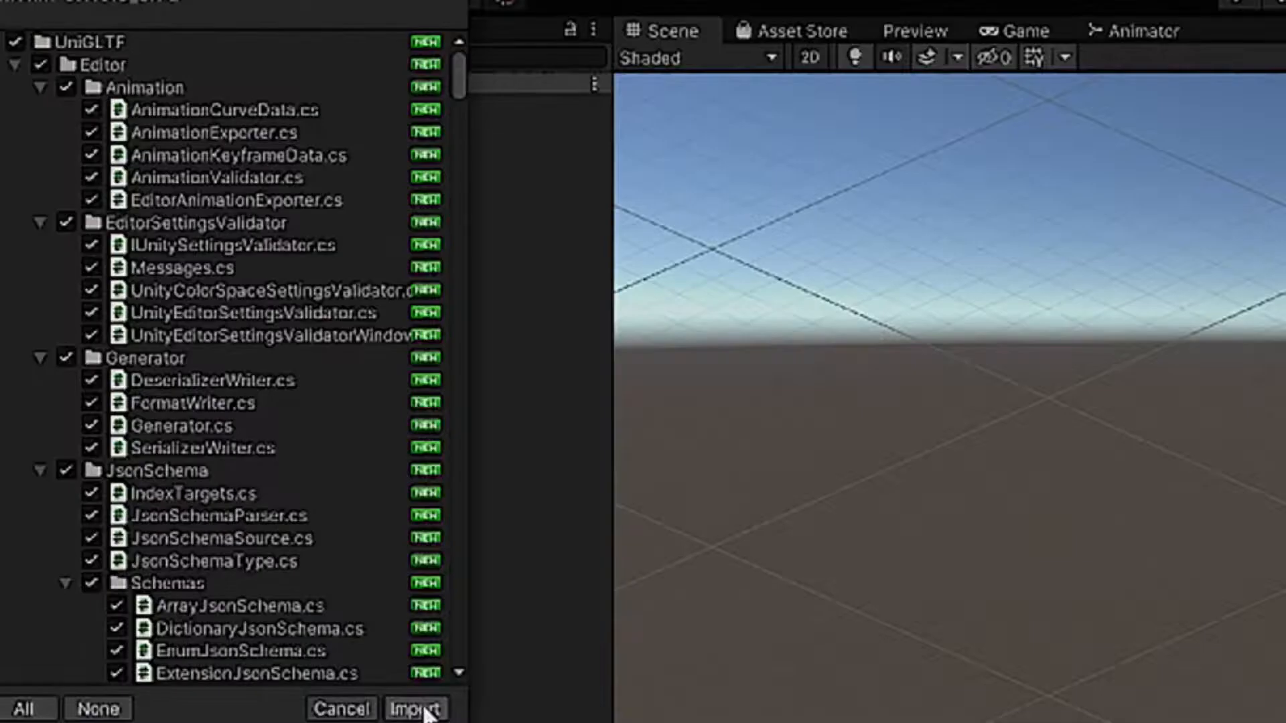
{"action": "left_click", "coordinate": [415, 709]}
Complete the UniGLTF editor settings validation, close its window and check for the UniGLTF and VRM0 entries
{"action": "left_click", "coordinate": [591, 362]}
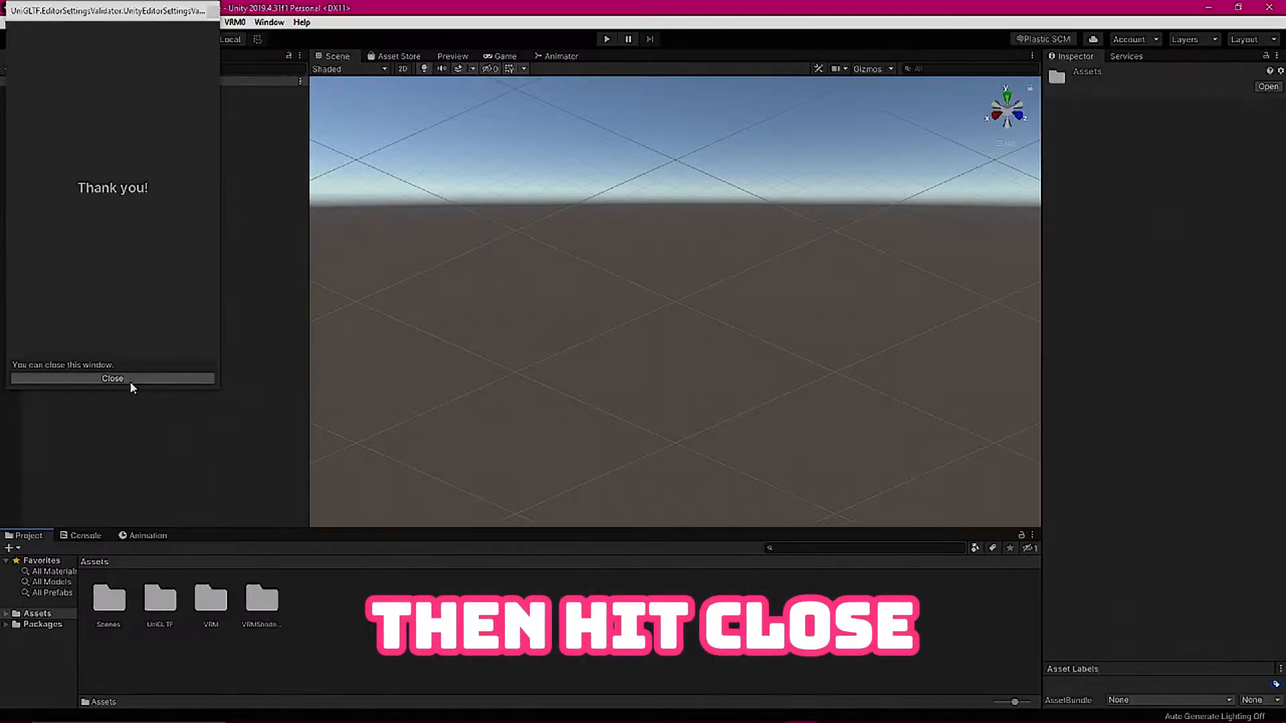
{"action": "left_click", "coordinate": [198, 382]}
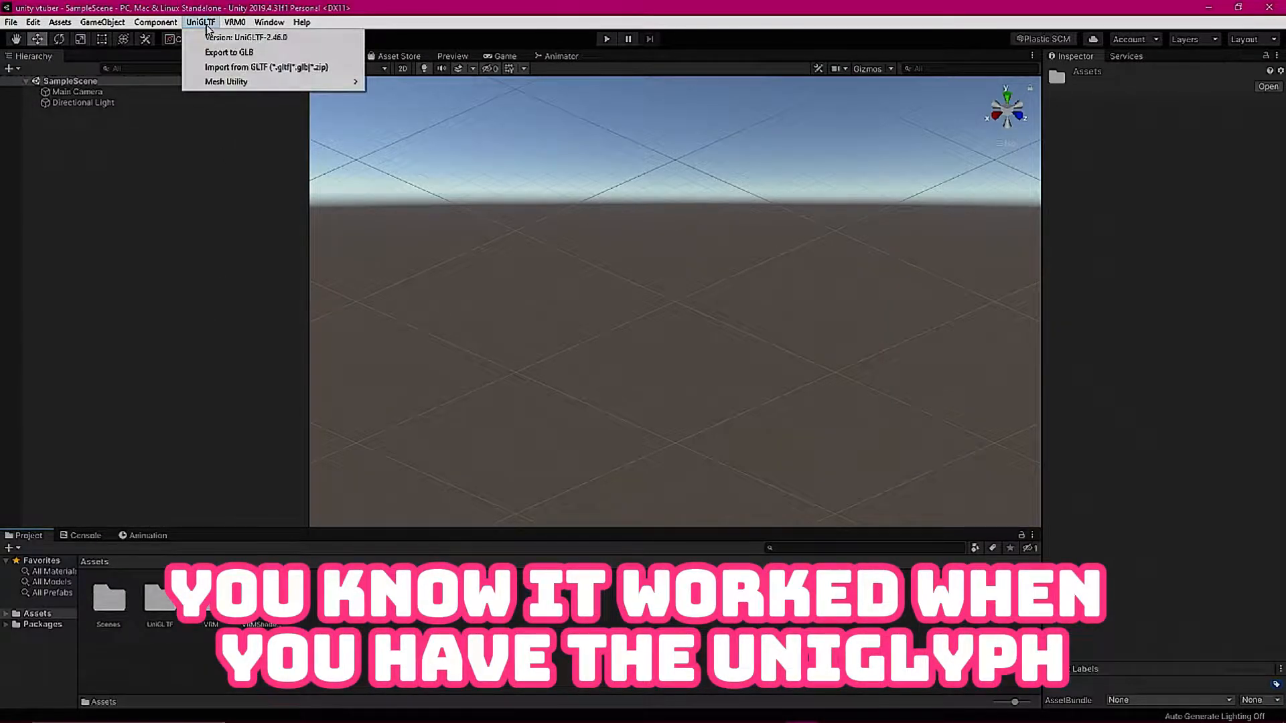
{"action": "mouse_move", "coordinate": [234, 22]}
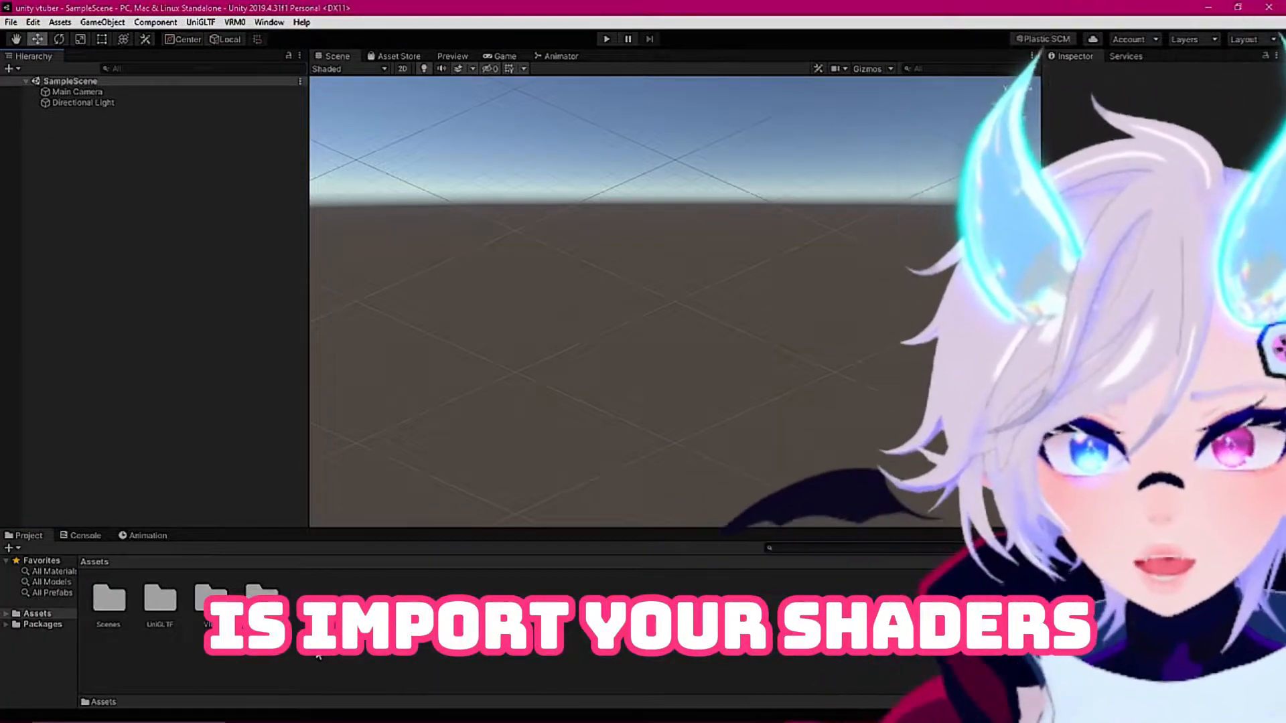
Start a custom package import into Assets for the shaders
{"action": "right_click", "coordinate": [391, 615]}
{"action": "mouse_move", "coordinate": [434, 433]}
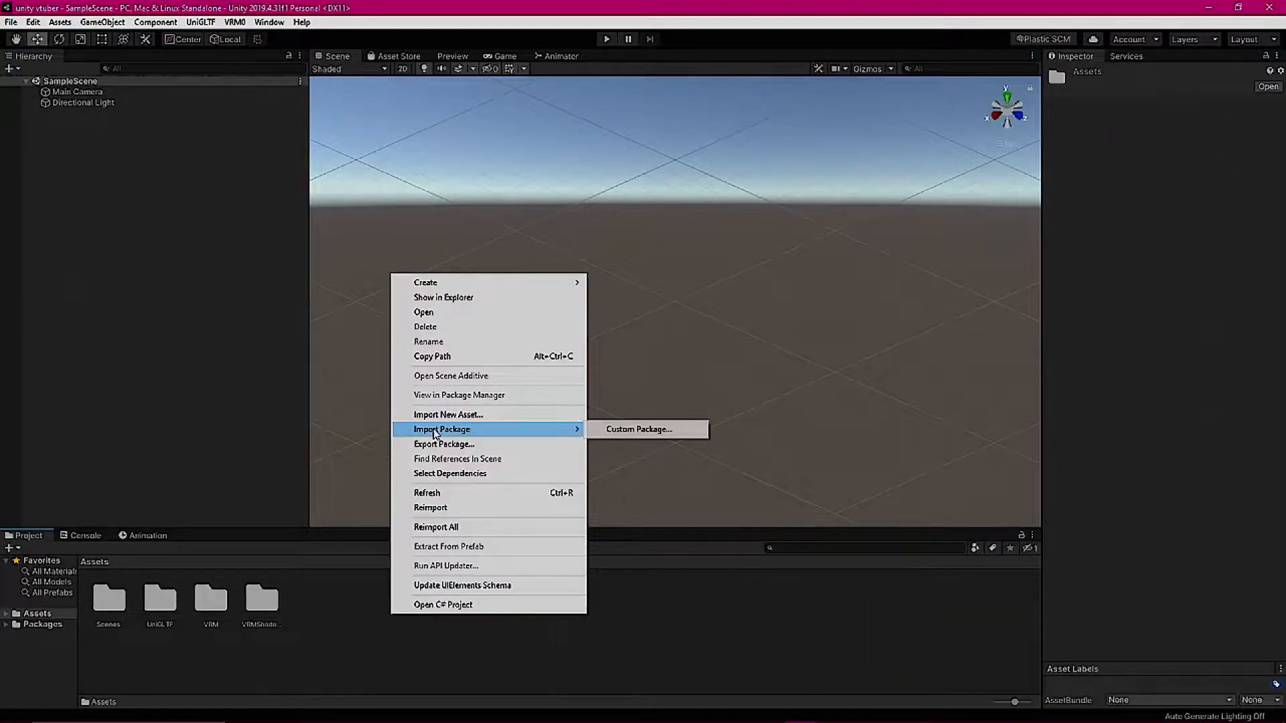
{"action": "left_click", "coordinate": [607, 430]}
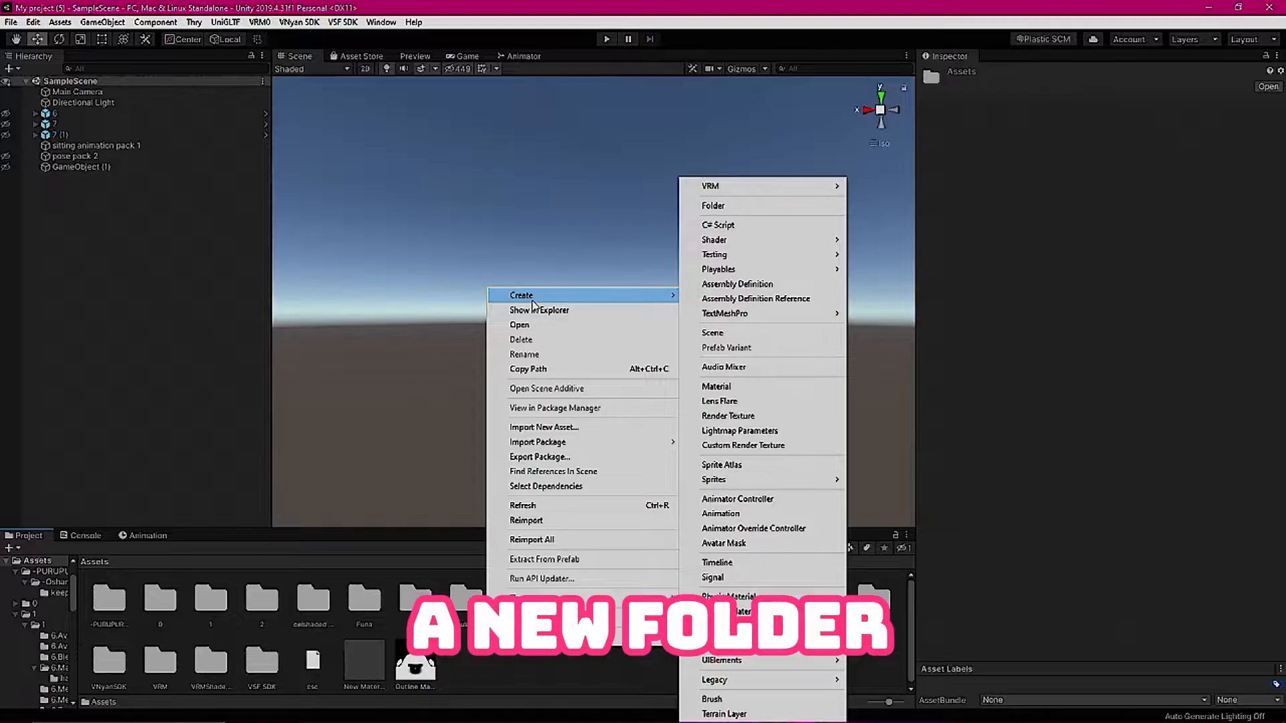
Create a folder named "vtuber vrm models" in Assets and a subfolder named "fbx" inside it
{"action": "left_click", "coordinate": [712, 206]}
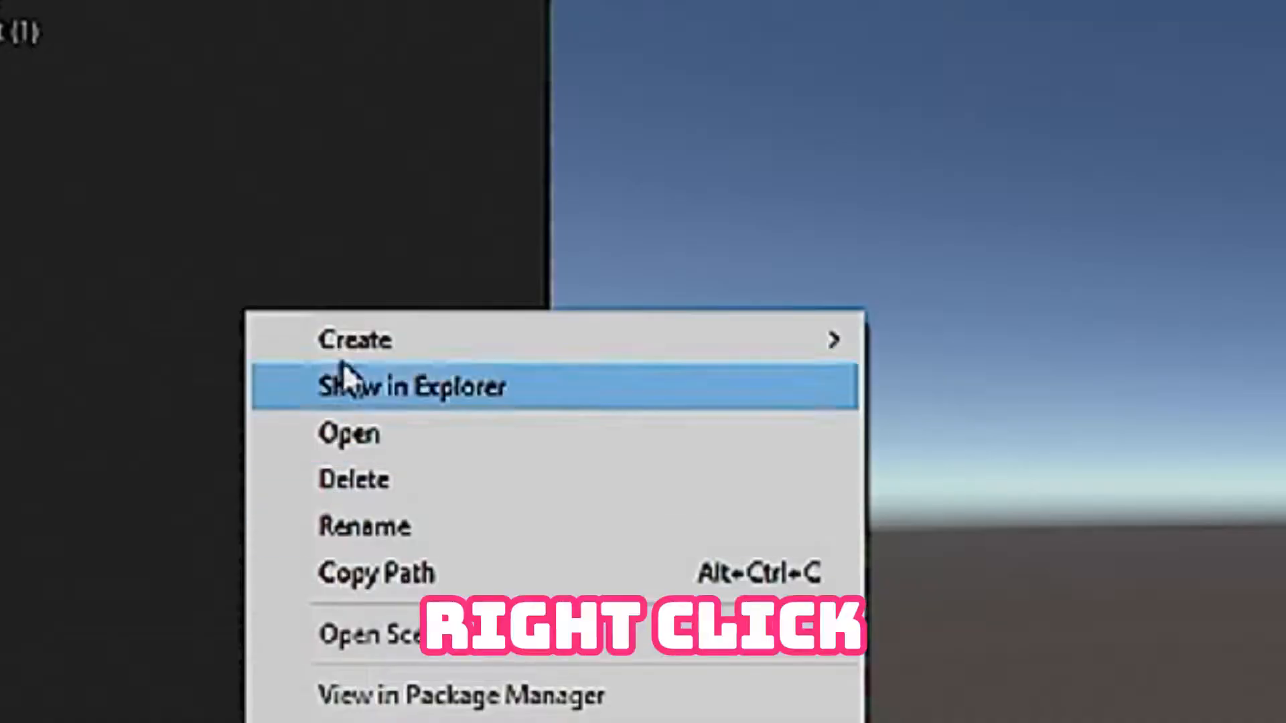
{"action": "mouse_move", "coordinate": [288, 517]}
{"action": "left_click", "coordinate": [566, 393]}
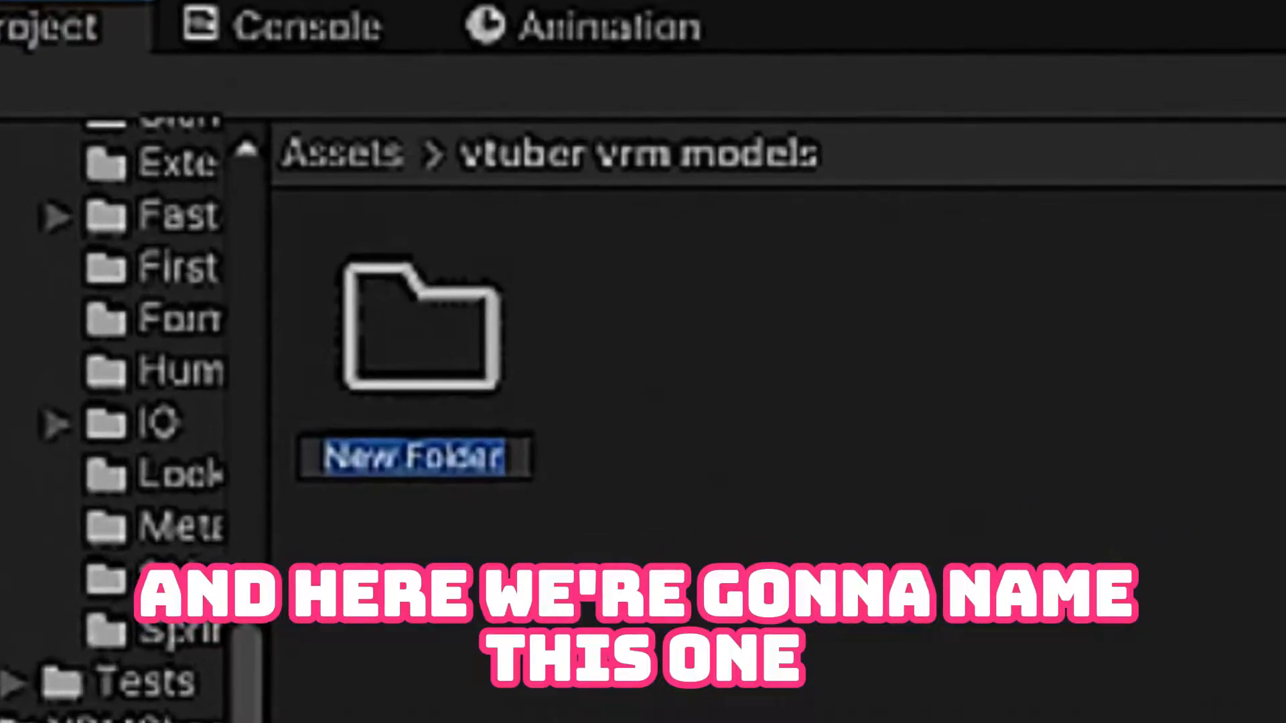
{"action": "type", "text": "fbx"}
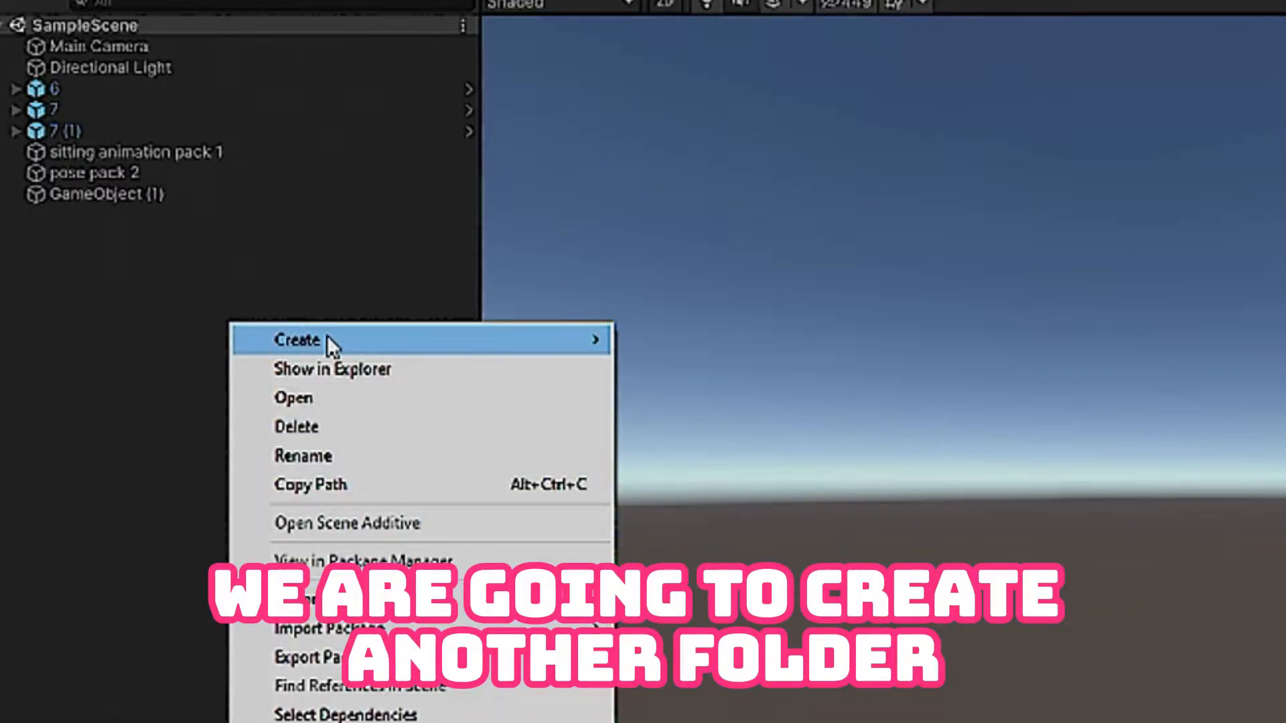
Create three subfolders named "1", "materials" and "textures" inside the fbx folder
{"action": "mouse_move", "coordinate": [327, 338]}
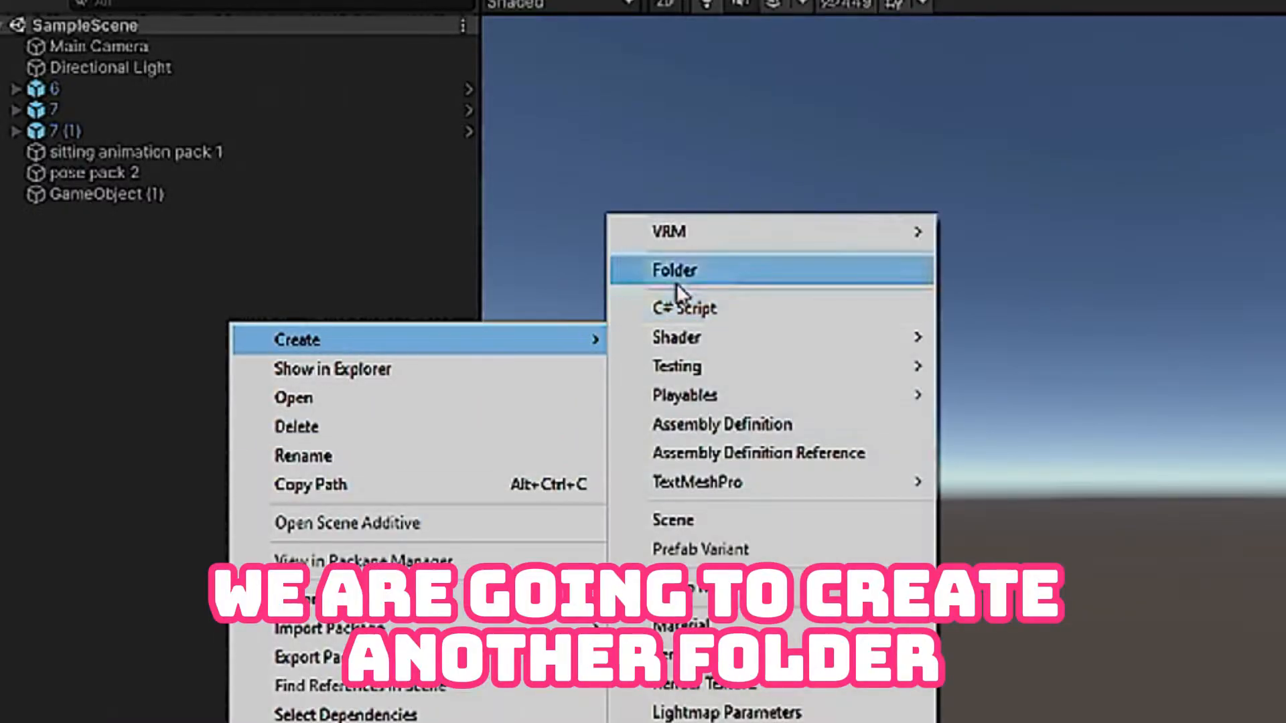
{"action": "left_click", "coordinate": [676, 278]}
{"action": "type", "text": "1"}
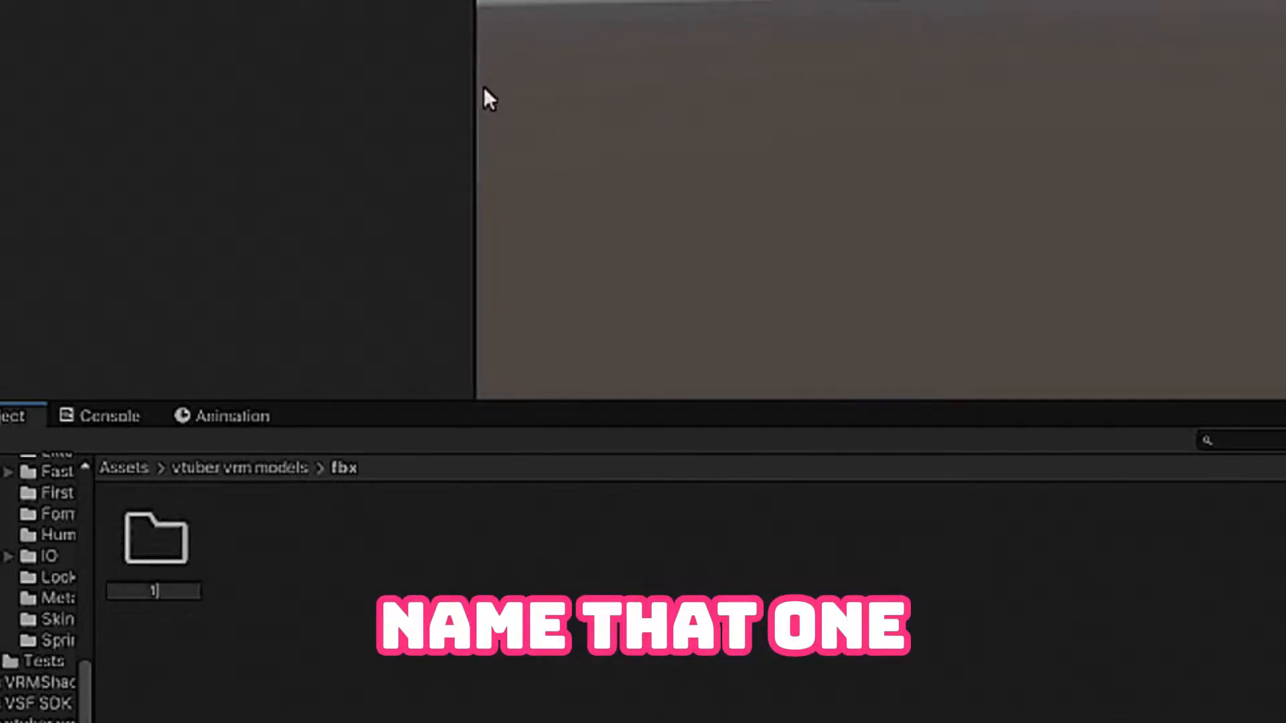
{"action": "key", "text": "Return"}
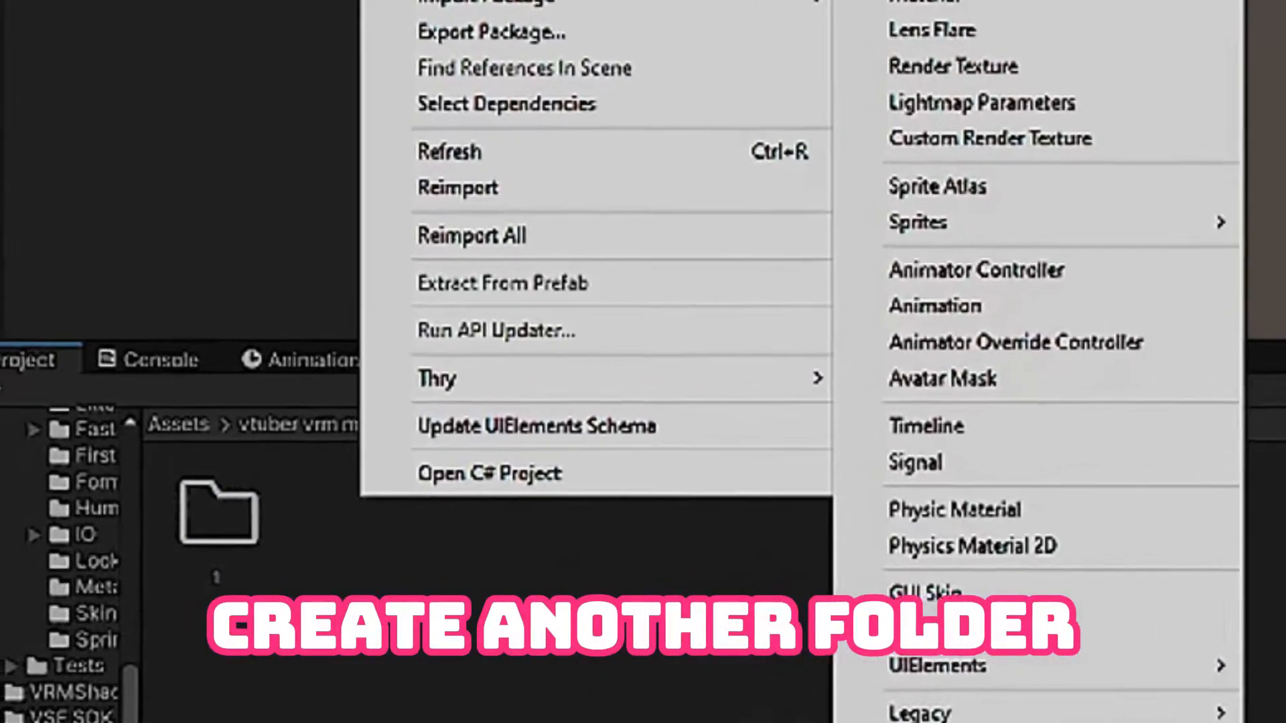
{"action": "type", "text": "materials"}
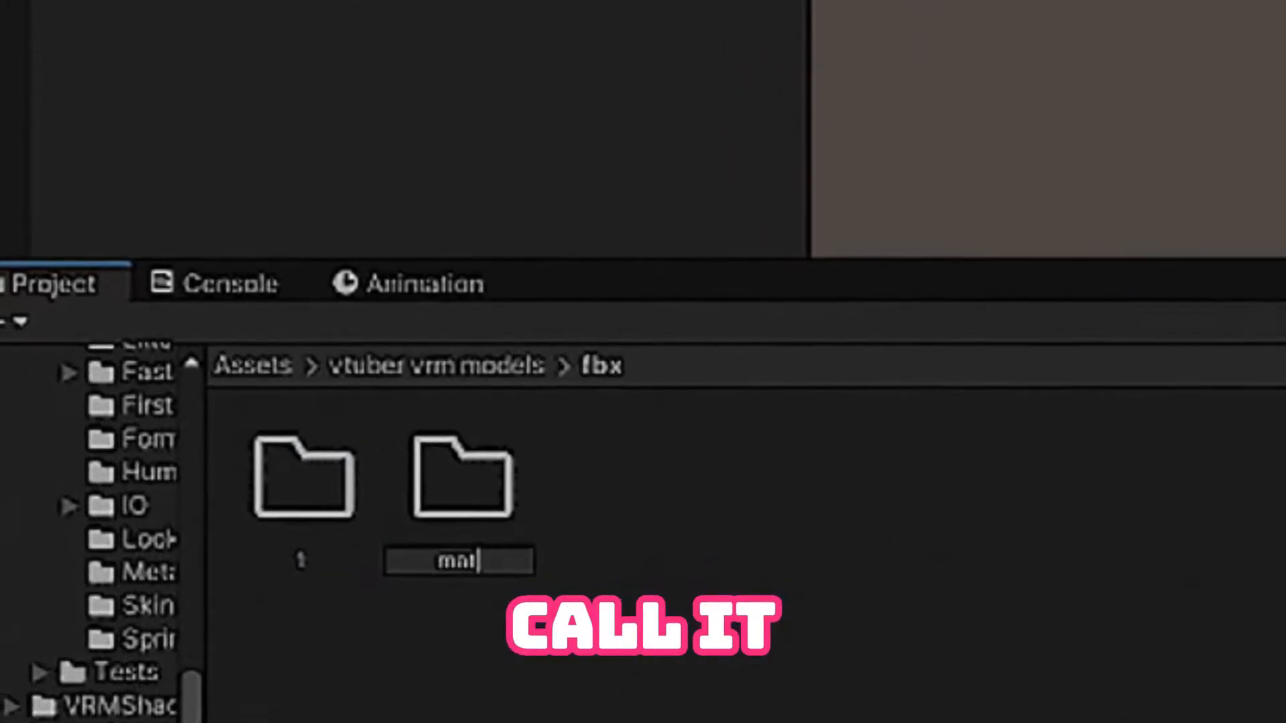
{"action": "key", "text": "Return"}
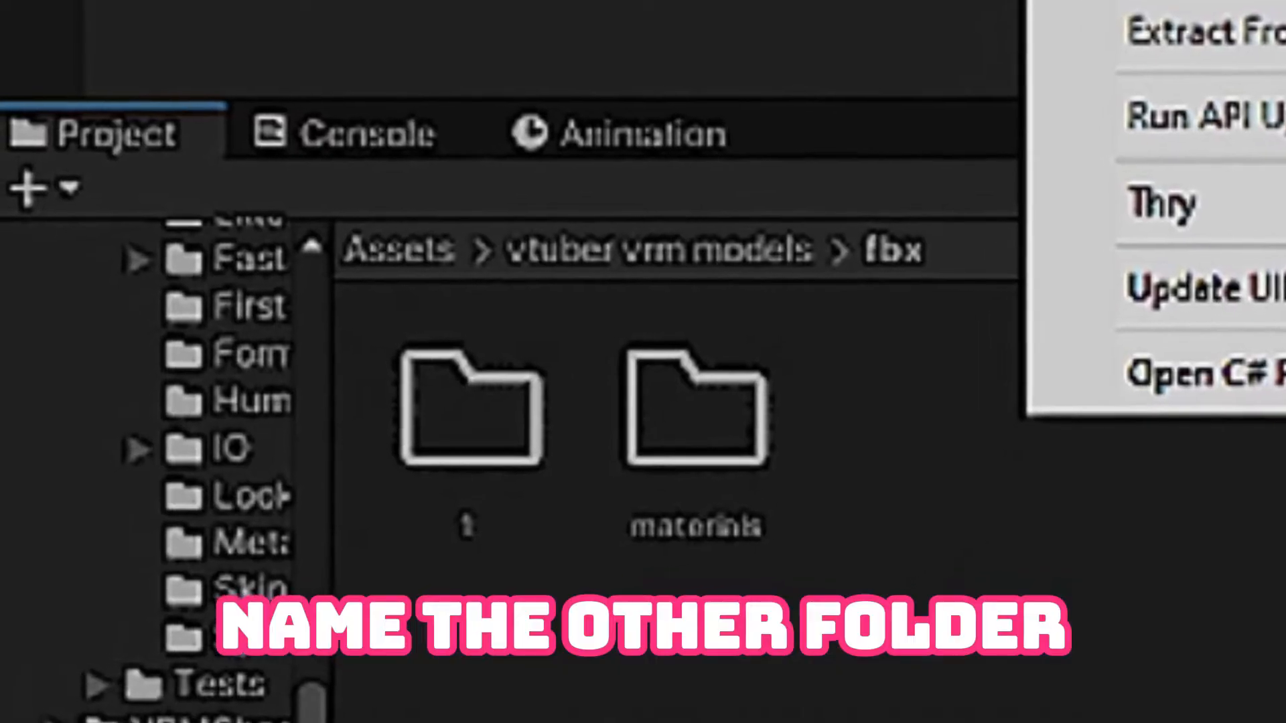
{"action": "type", "text": "textures"}
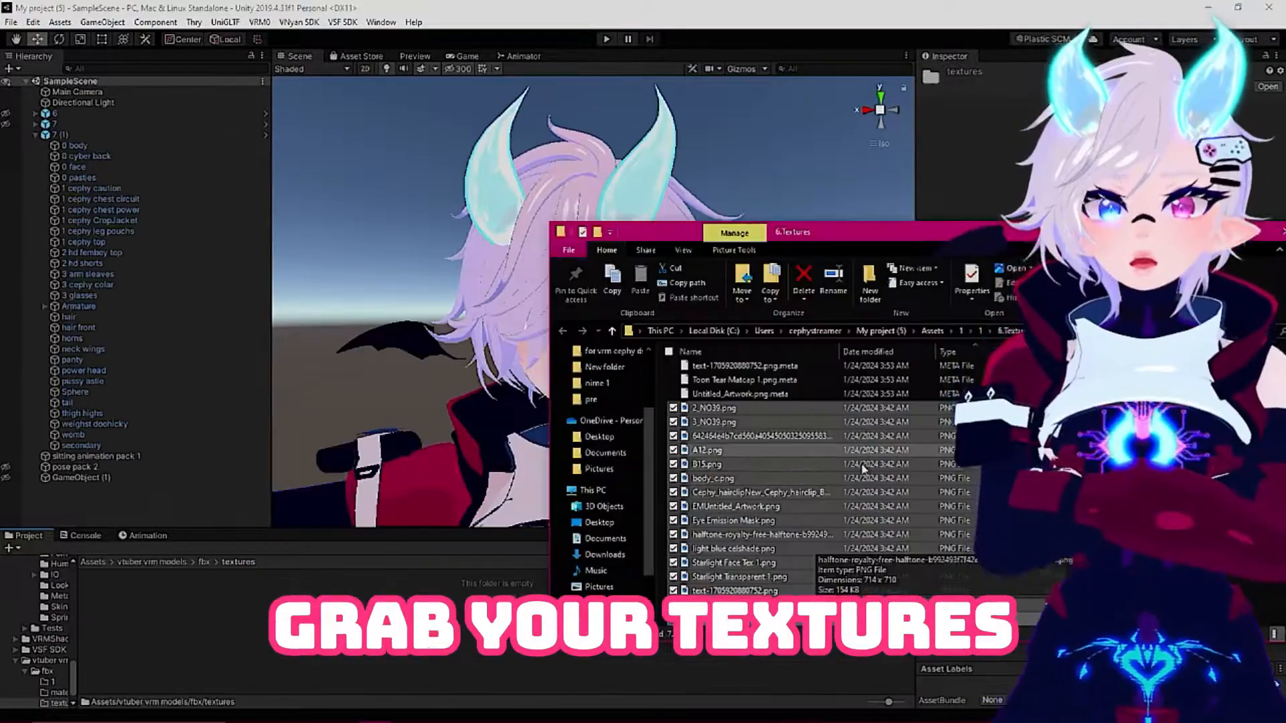
Copy the selected texture PNG files from the 6.Textures folder into the project's textures folder
{"action": "left_click_drag", "start_coordinate": [737, 436], "coordinate": [200, 636]}
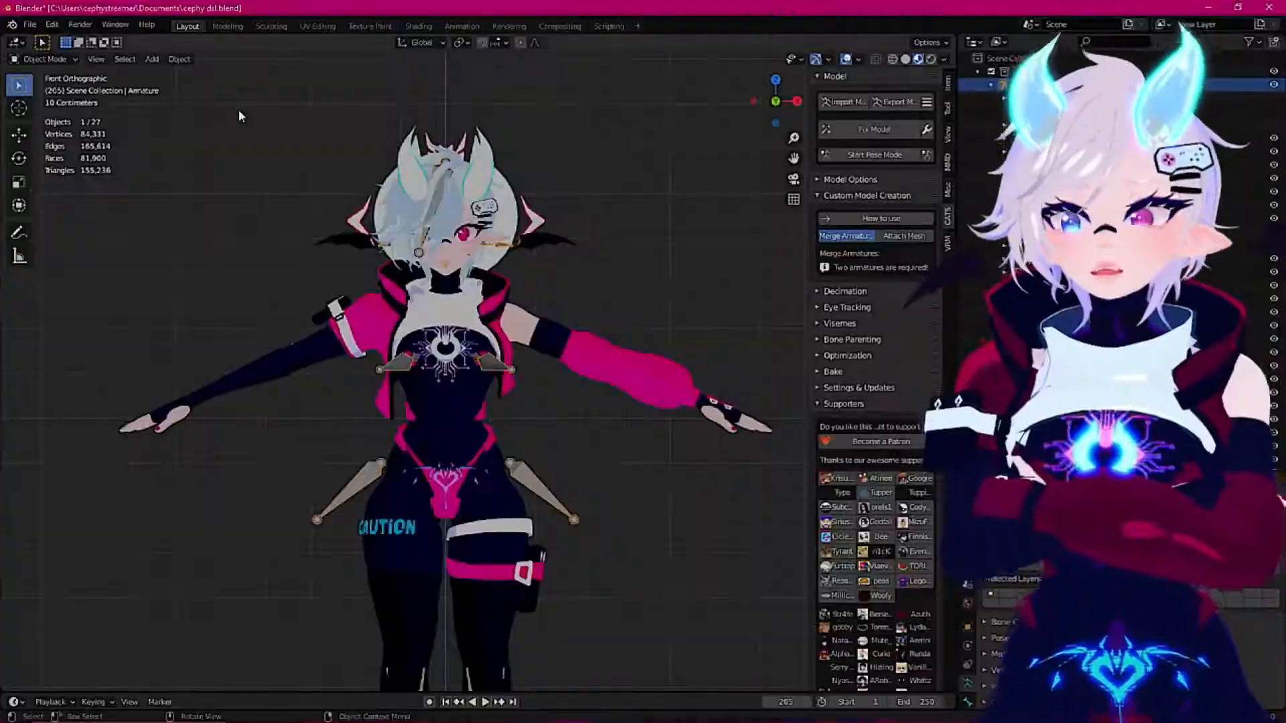
In Blender's UV Editing workspace, display the Starlight Face Tex 1.png image and start saving it as a file
{"action": "left_click", "coordinate": [315, 26]}
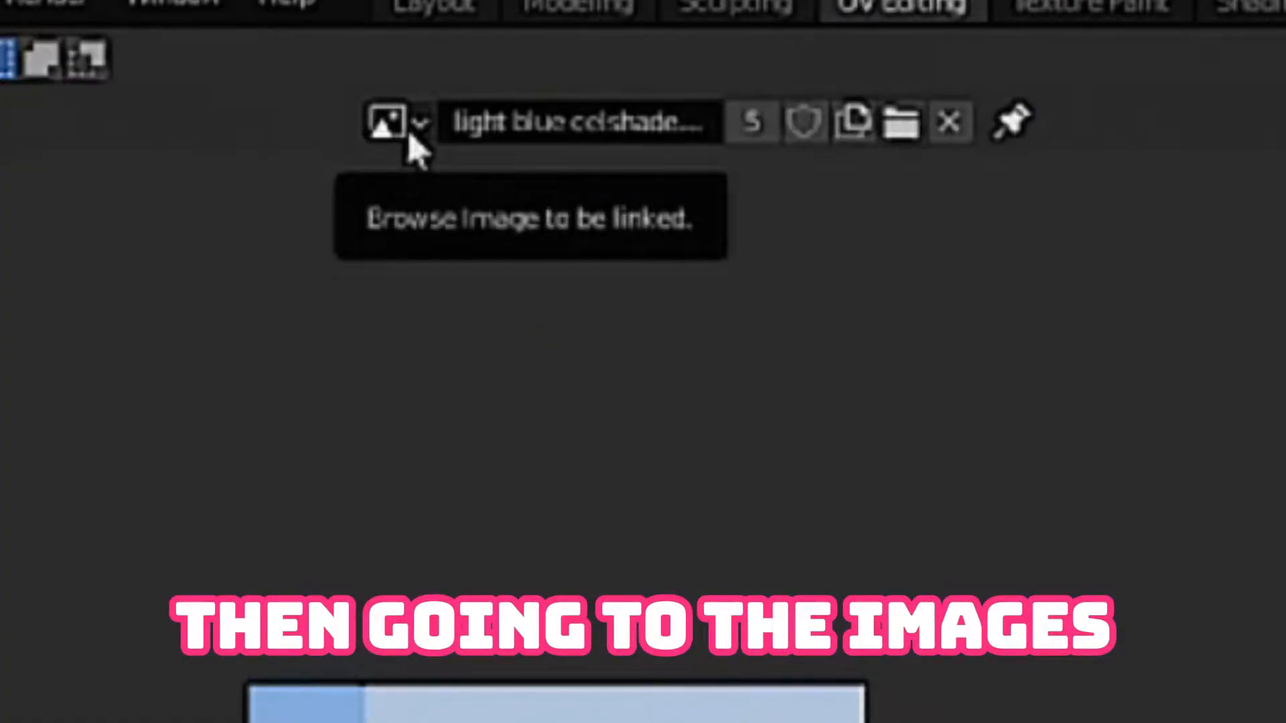
{"action": "left_click", "coordinate": [48, 59]}
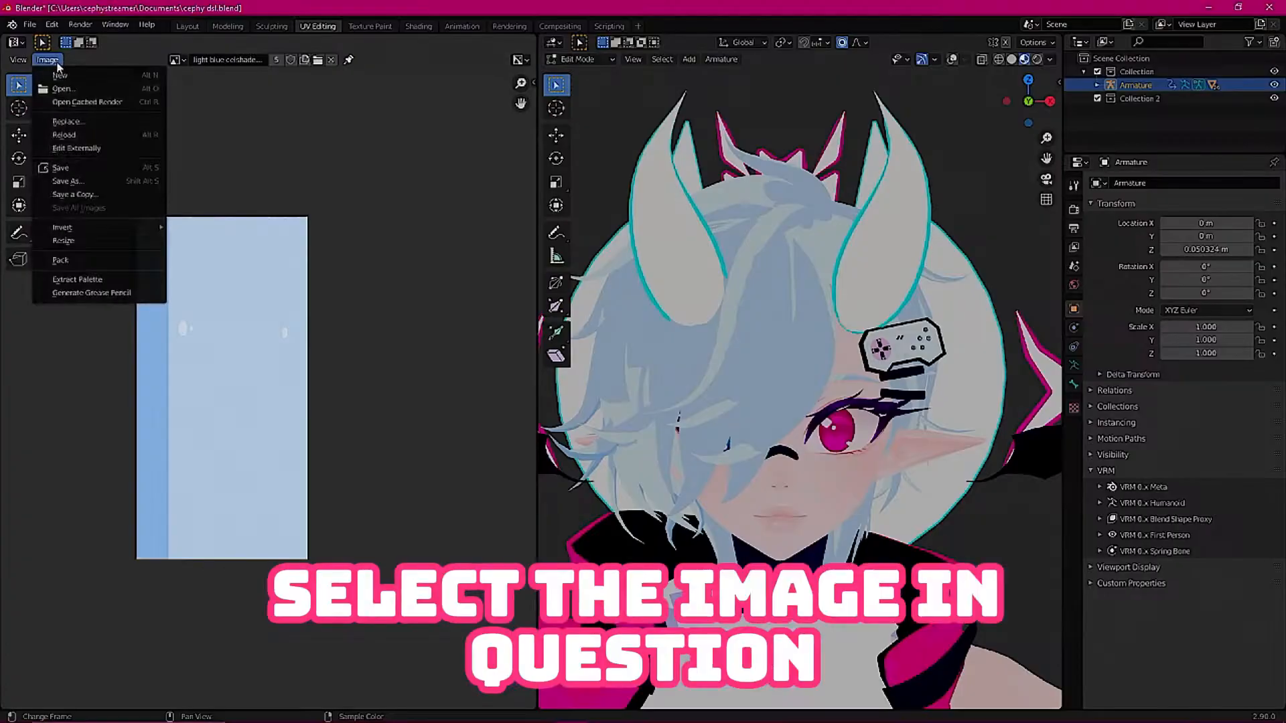
{"action": "left_click", "coordinate": [175, 60]}
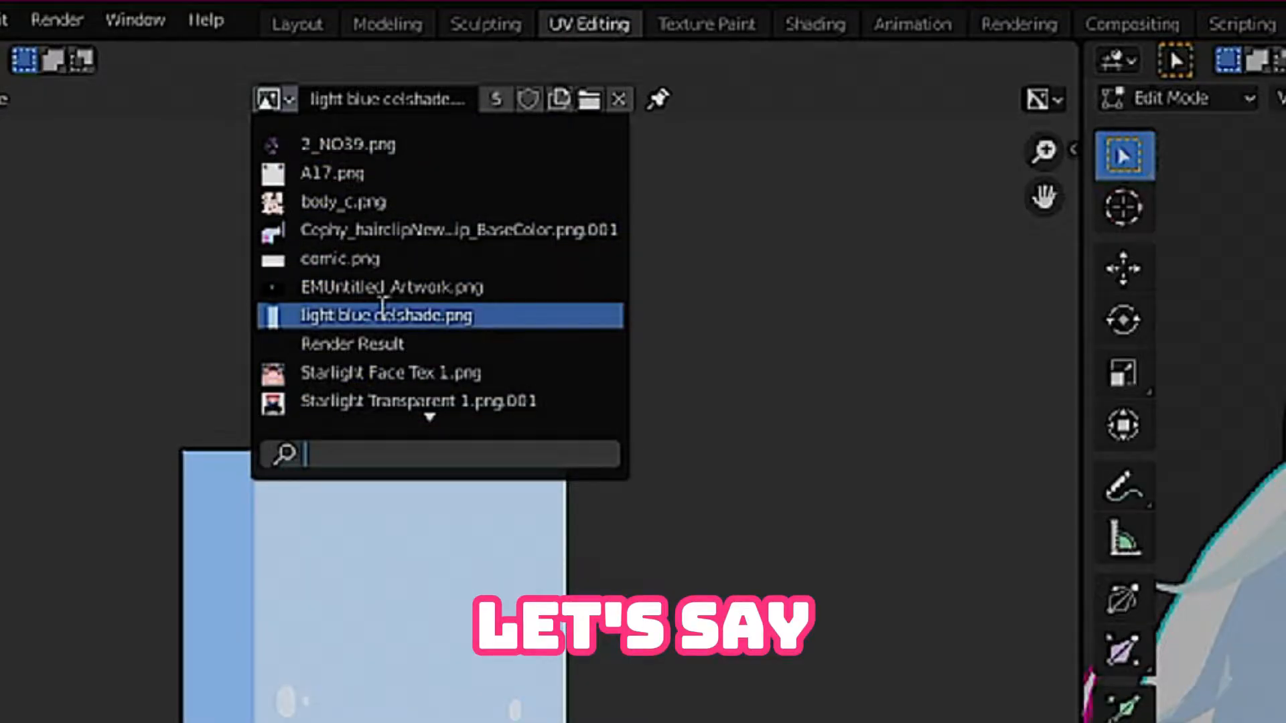
{"action": "left_click", "coordinate": [380, 311]}
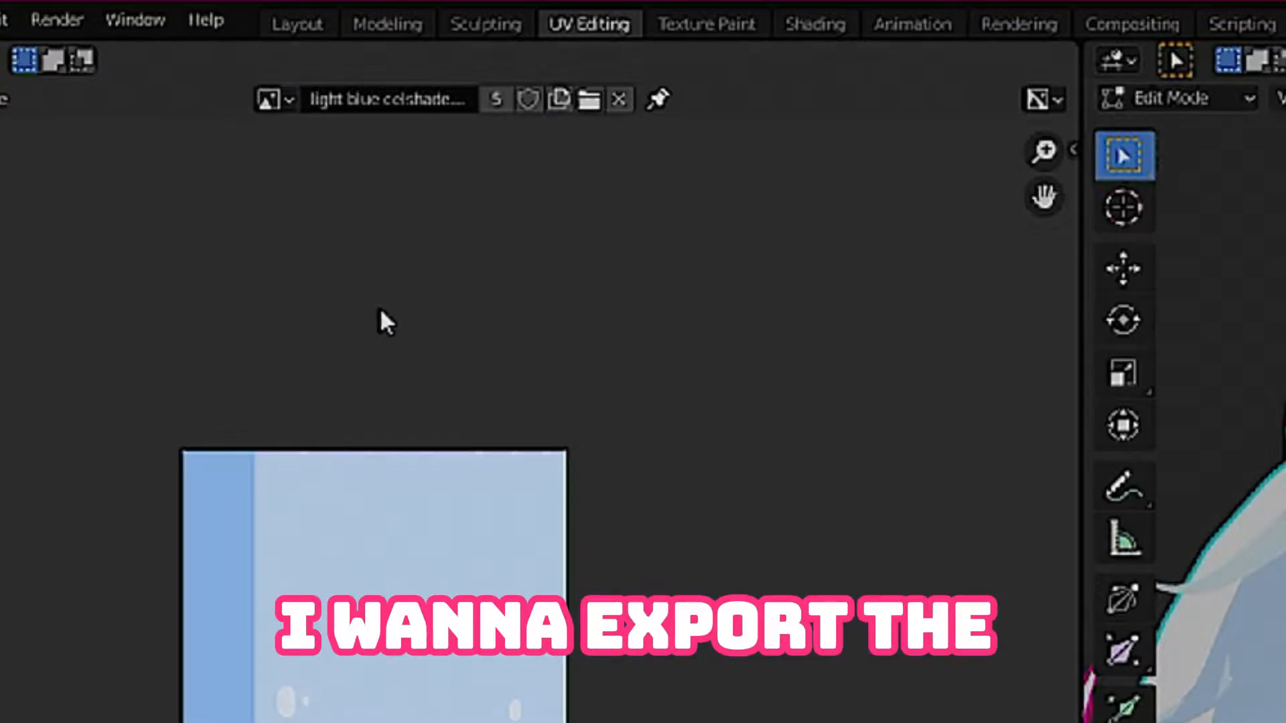
{"action": "left_click", "coordinate": [269, 99]}
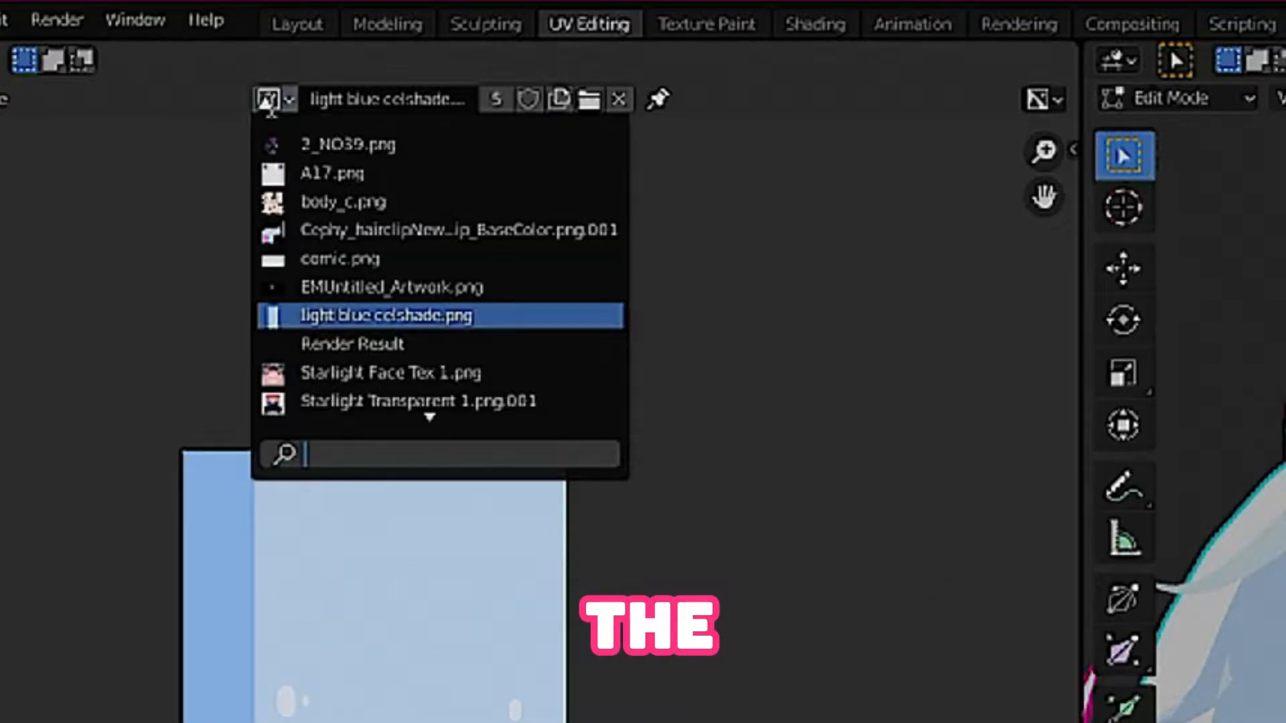
{"action": "left_click", "coordinate": [326, 372]}
{"action": "left_click", "coordinate": [2, 99]}
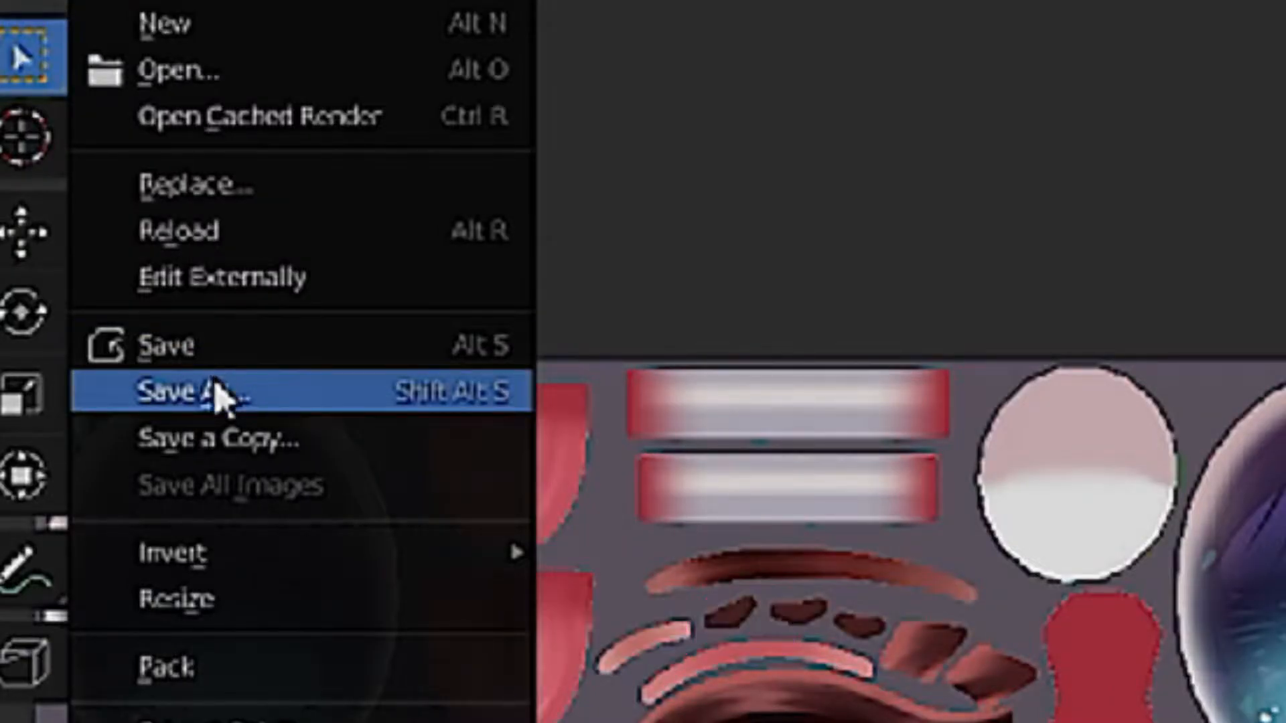
{"action": "left_click", "coordinate": [217, 394]}
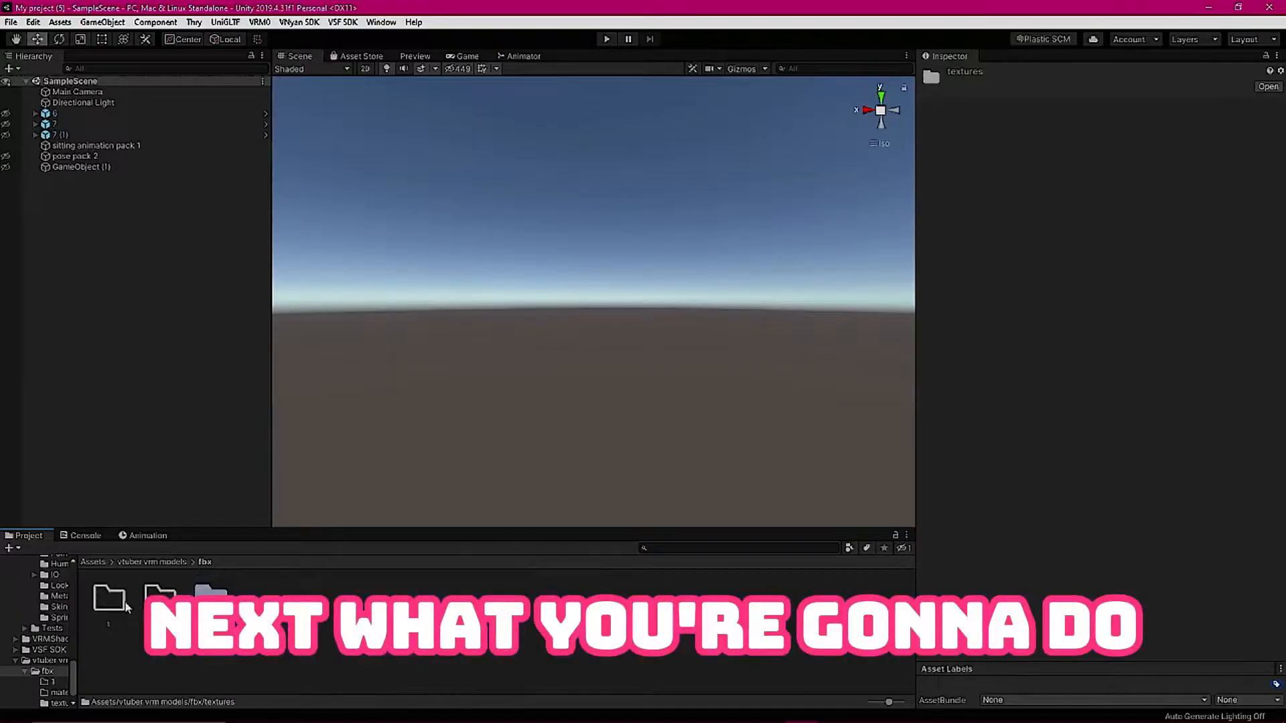
Import cephy tutorial.fbx from the Music folder into the Unity project's fbx subfolder "1"
{"action": "left_click", "coordinate": [119, 605]}
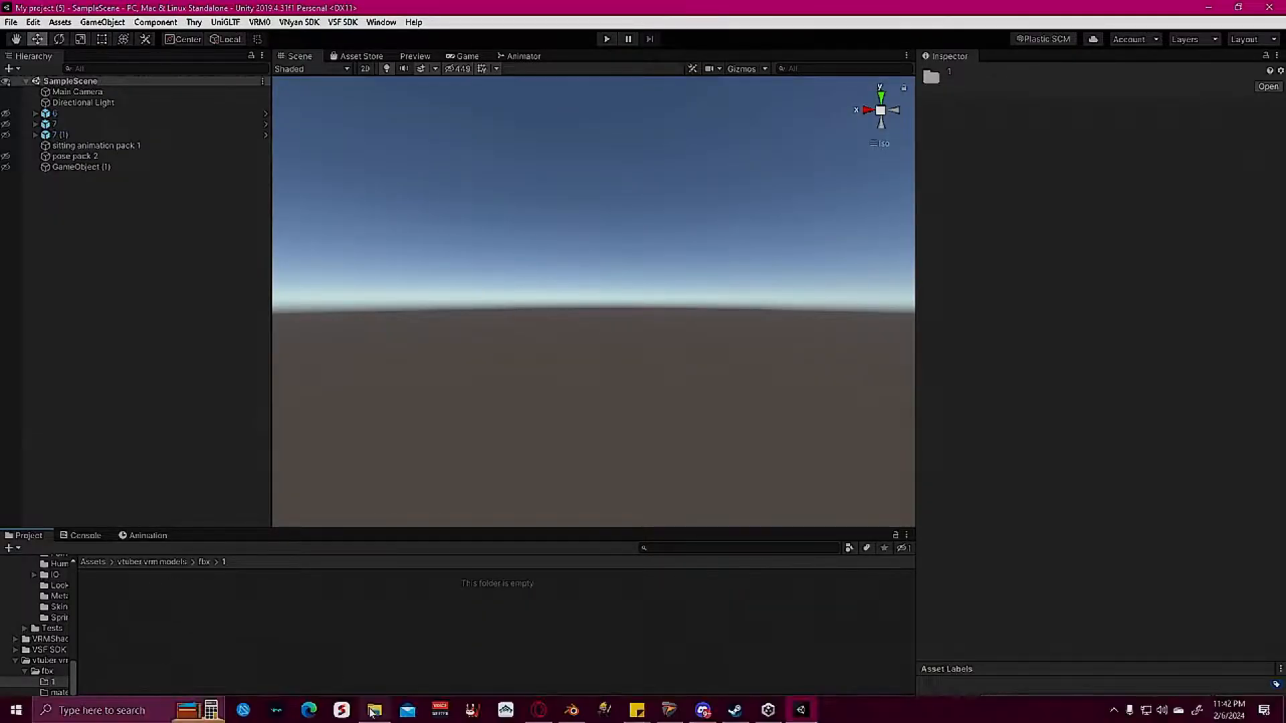
{"action": "left_click", "coordinate": [374, 710]}
{"action": "left_click", "coordinate": [595, 570]}
{"action": "left_click", "coordinate": [939, 388]}
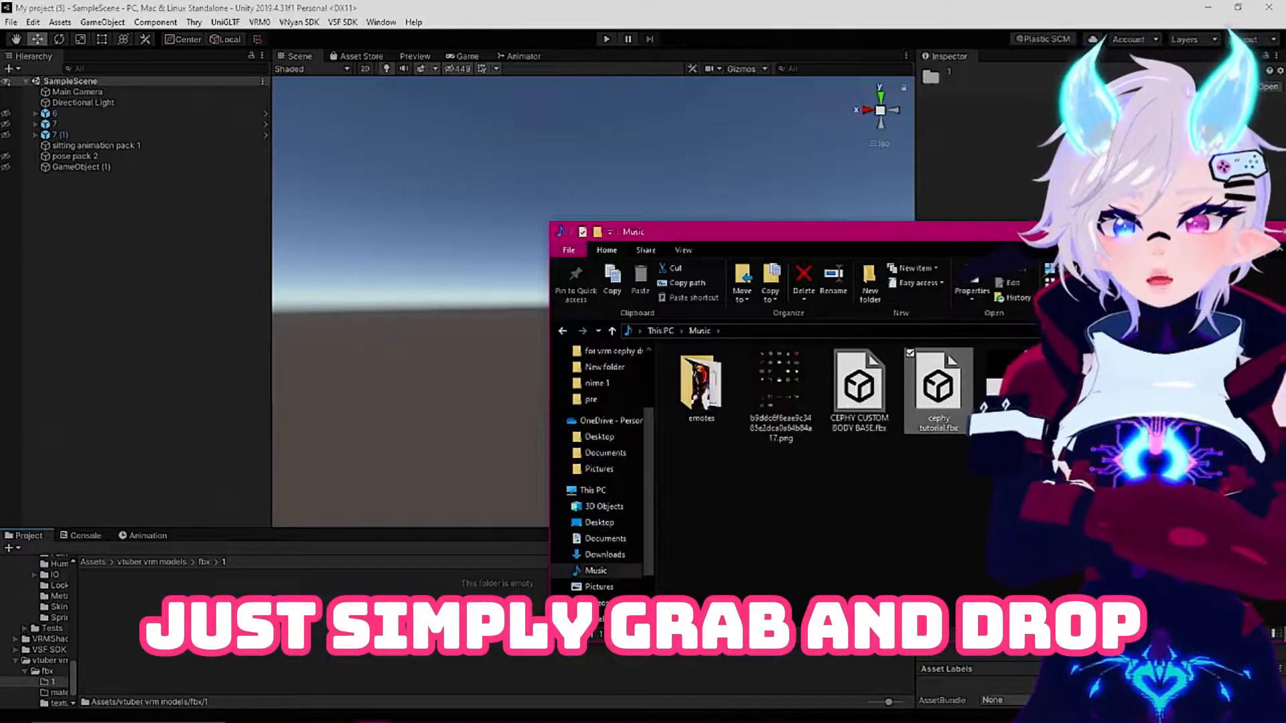
{"action": "left_click_drag", "start_coordinate": [939, 388], "coordinate": [335, 623]}
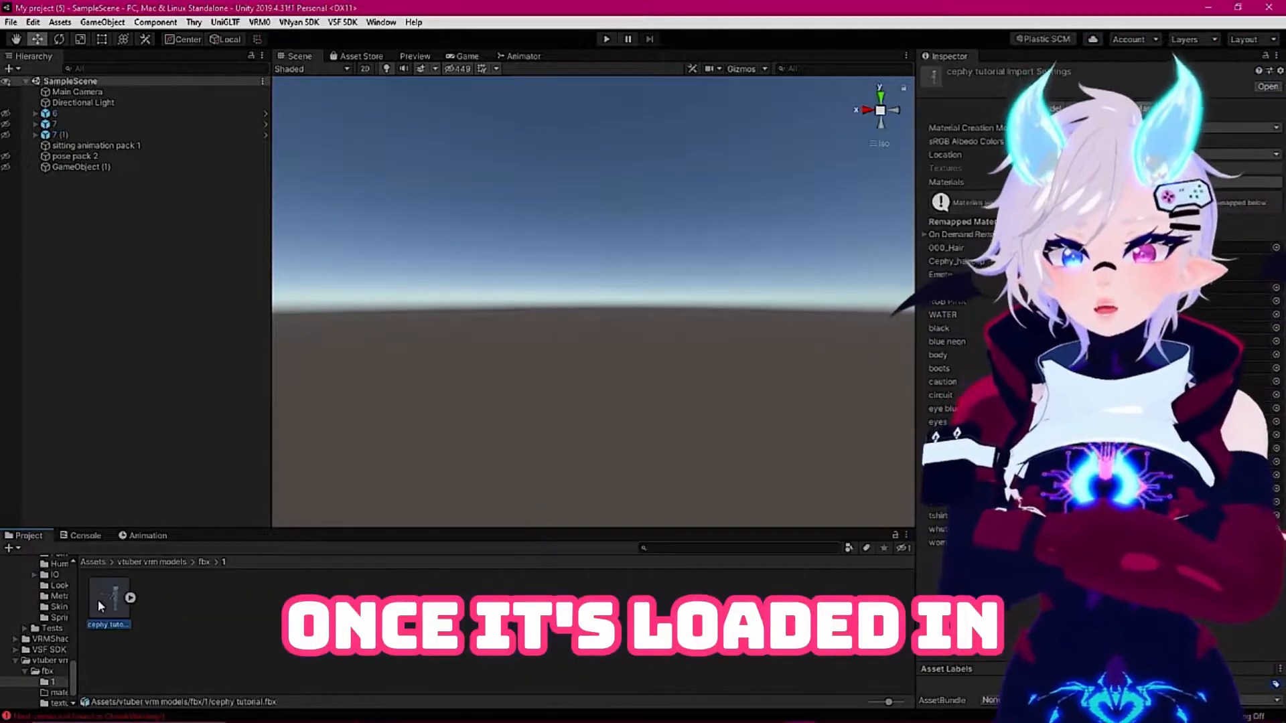
Place the cephy tutorial model in the SampleScene and inspect its untextured head and torso
{"action": "left_click_drag", "start_coordinate": [102, 600], "coordinate": [196, 344]}
{"action": "left_click_drag", "start_coordinate": [84, 298], "coordinate": [84, 296]}
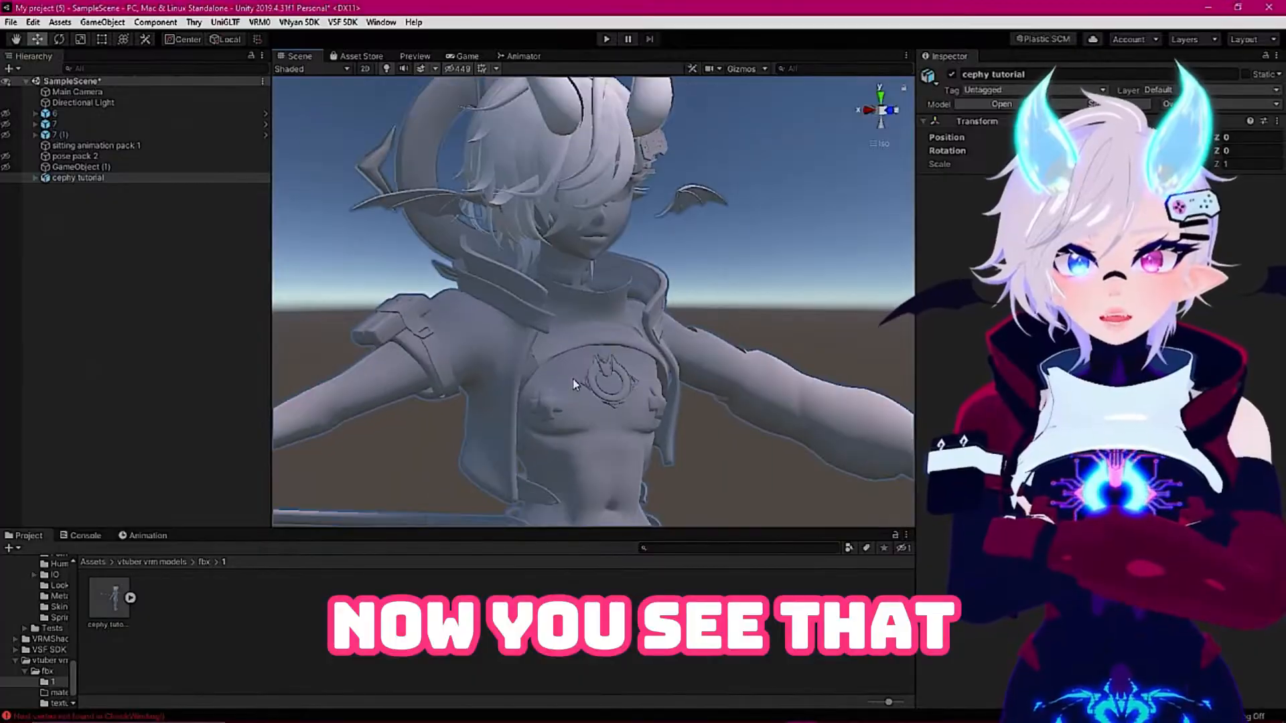
{"action": "right_click_drag", "start_coordinate": [574, 382], "coordinate": [511, 442]}
{"action": "scroll", "coordinate": [533, 410], "scroll_direction": "up", "scroll_amount": 4}
{"action": "scroll", "coordinate": [540, 403], "scroll_direction": "up", "scroll_amount": 4}
{"action": "right_click_drag", "start_coordinate": [545, 398], "coordinate": [511, 416]}
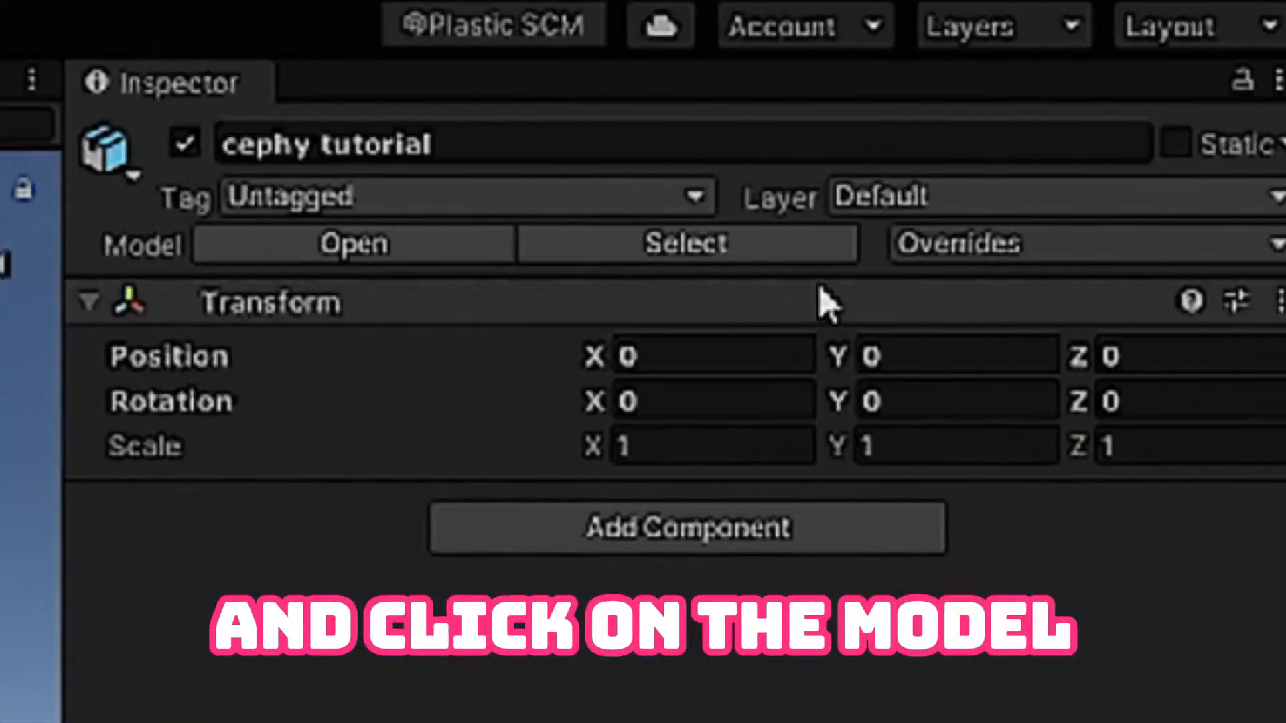
Extract the cephy tutorial model's embedded materials into the fbx folder's materials subfolder
{"action": "left_click", "coordinate": [1102, 106]}
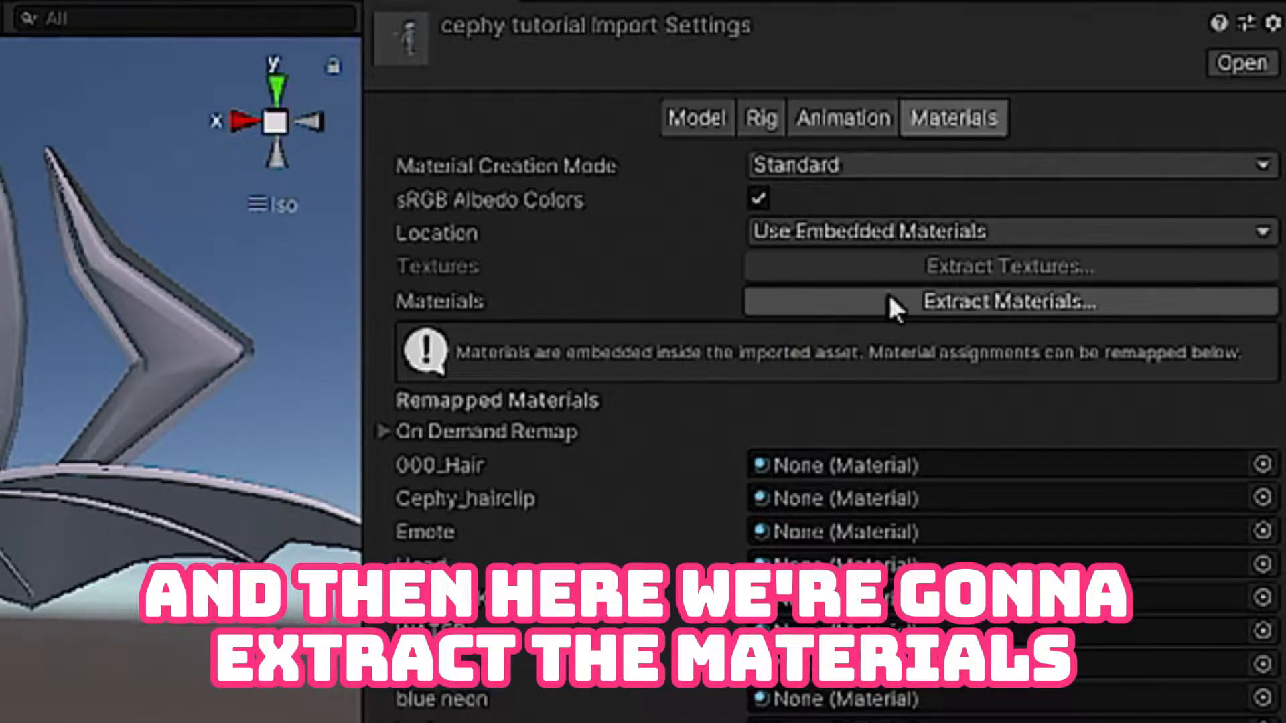
{"action": "left_click", "coordinate": [889, 297]}
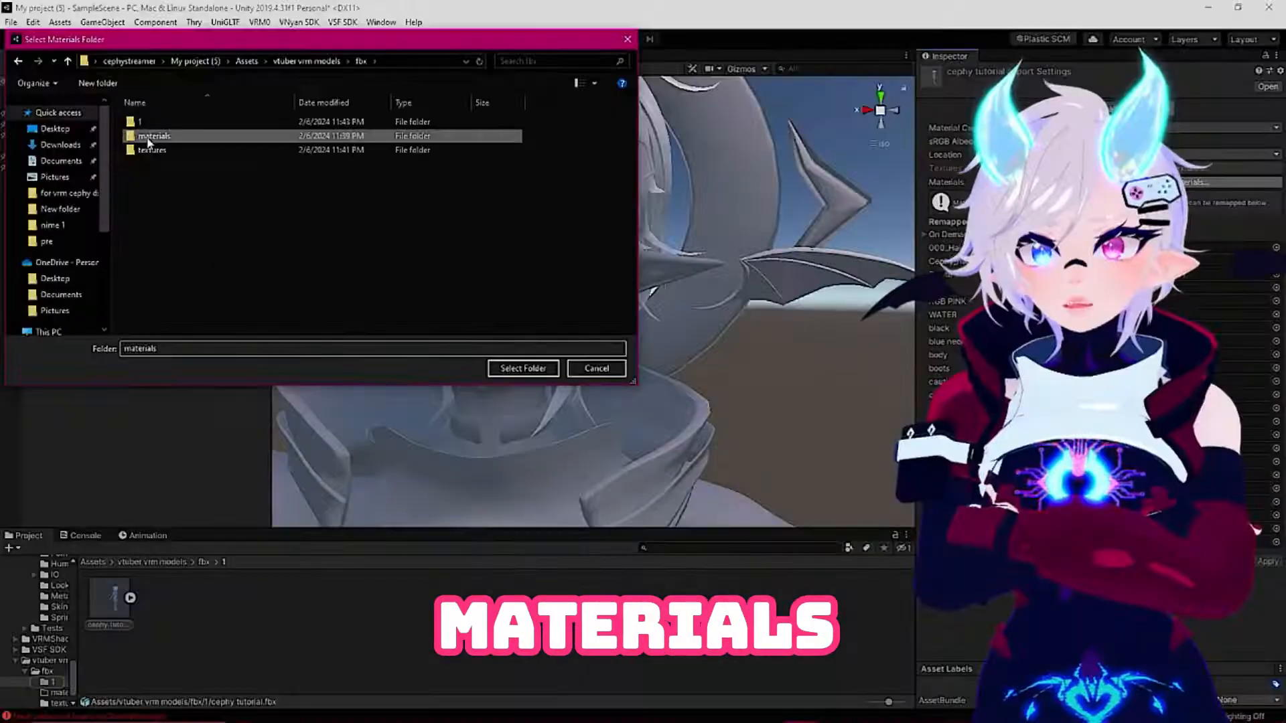
{"action": "double_click", "coordinate": [176, 186]}
{"action": "left_click", "coordinate": [526, 369]}
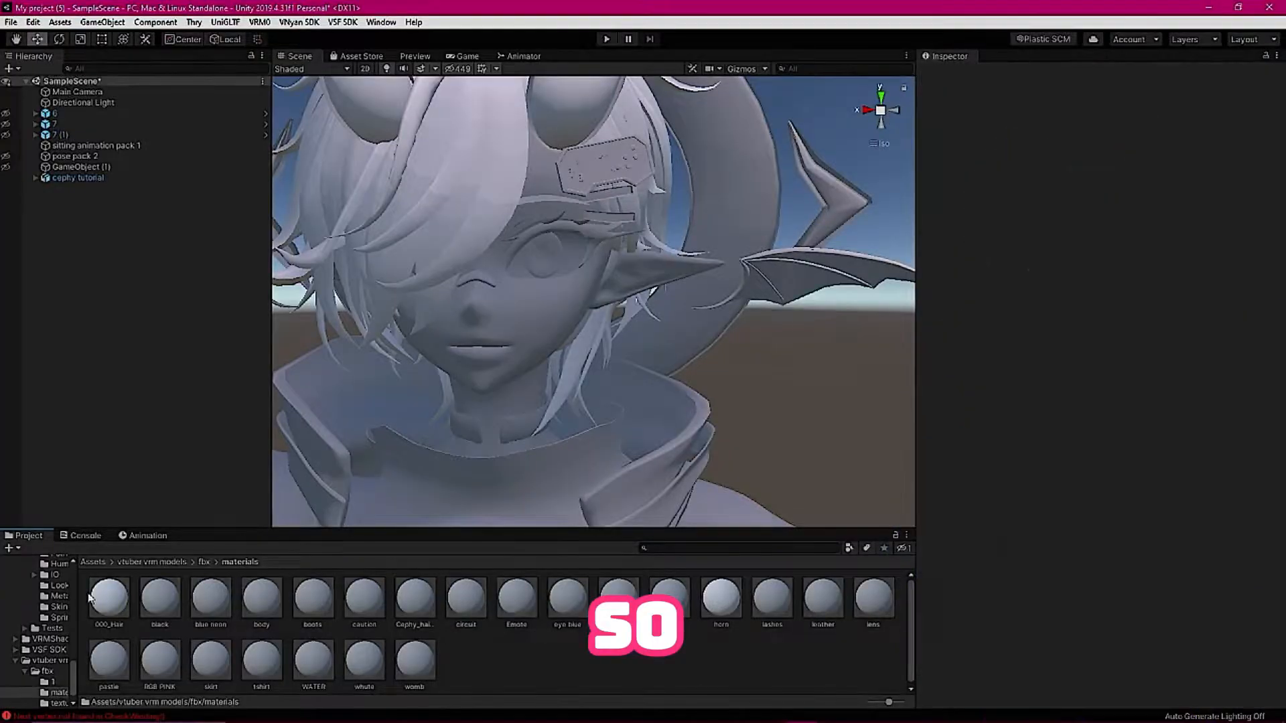
Change the shader of all extracted materials to VRM/MToon
{"action": "left_click", "coordinate": [93, 598]}
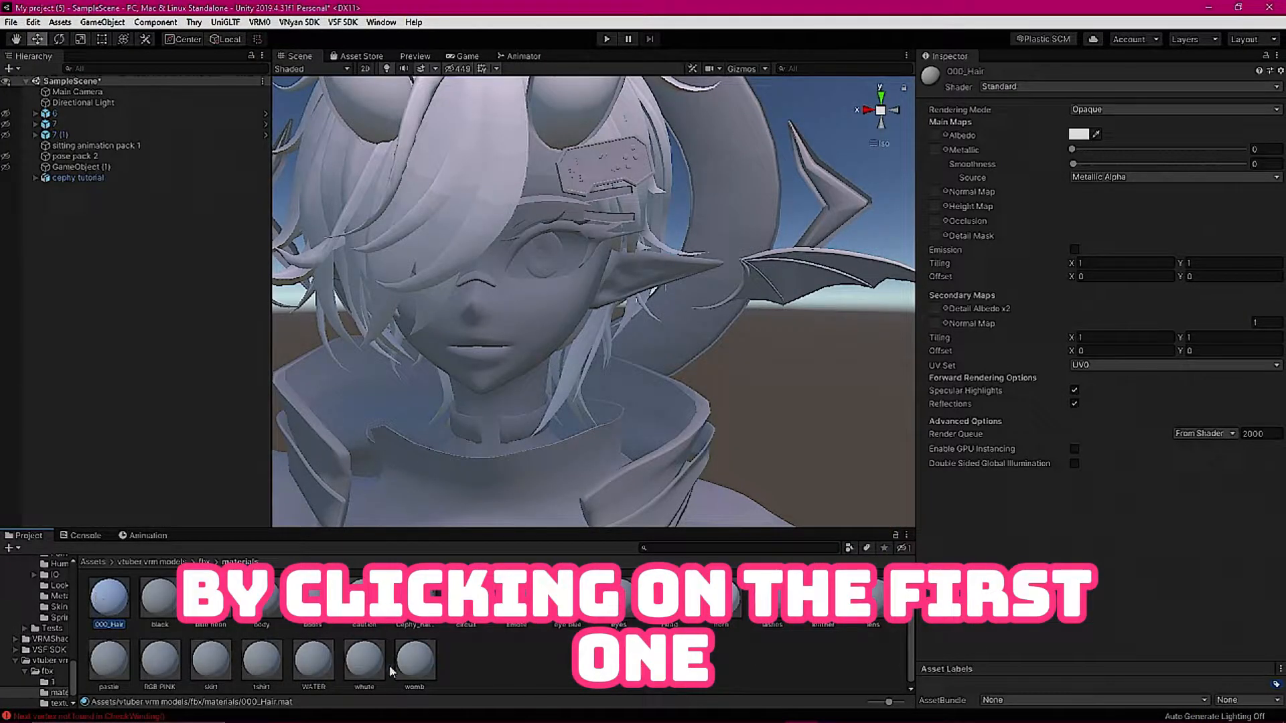
{"action": "left_click", "coordinate": [1004, 83]}
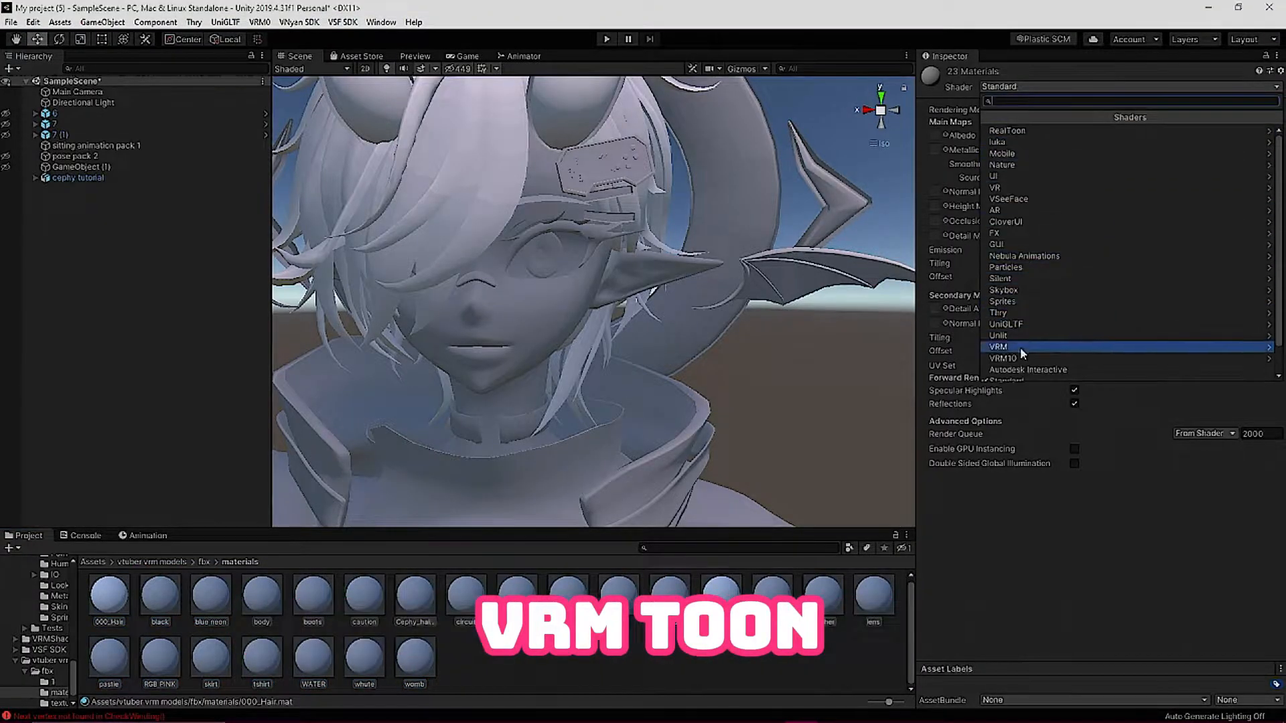
{"action": "left_click", "coordinate": [1015, 132]}
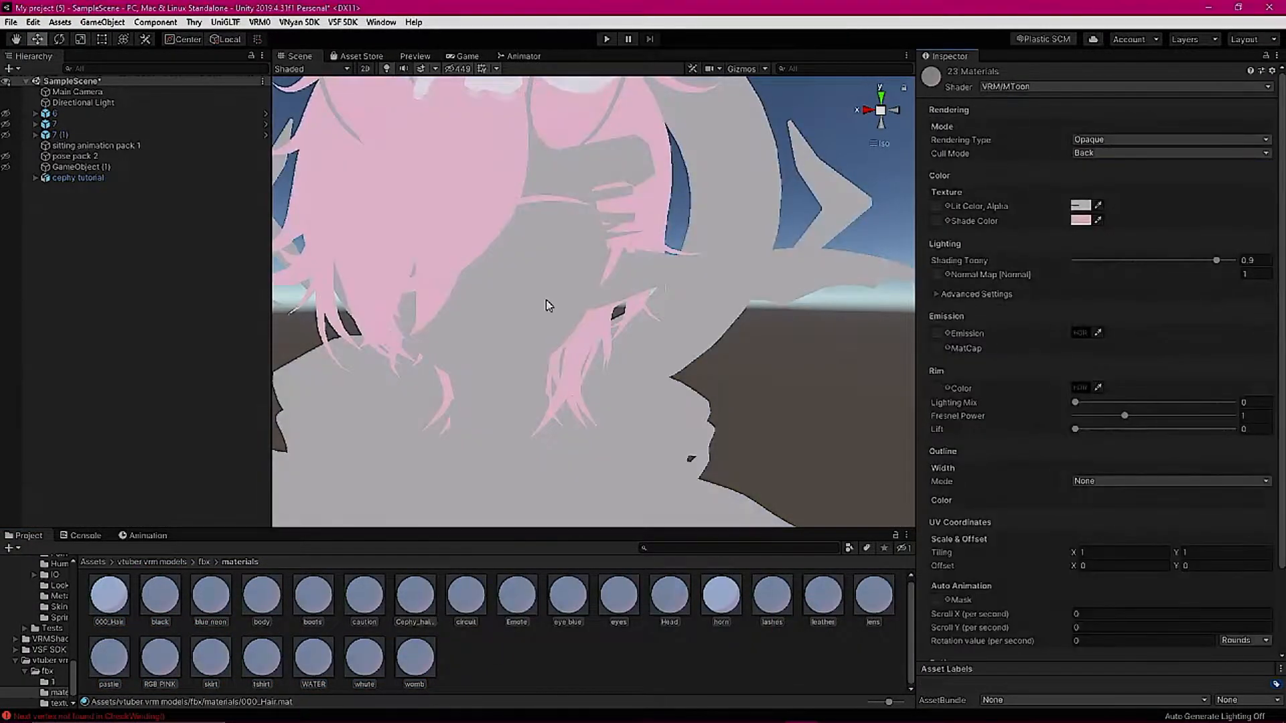
{"action": "scroll", "coordinate": [548, 304], "scroll_direction": "down", "scroll_amount": 7}
{"action": "scroll", "coordinate": [540, 246], "scroll_direction": "up", "scroll_amount": 3}
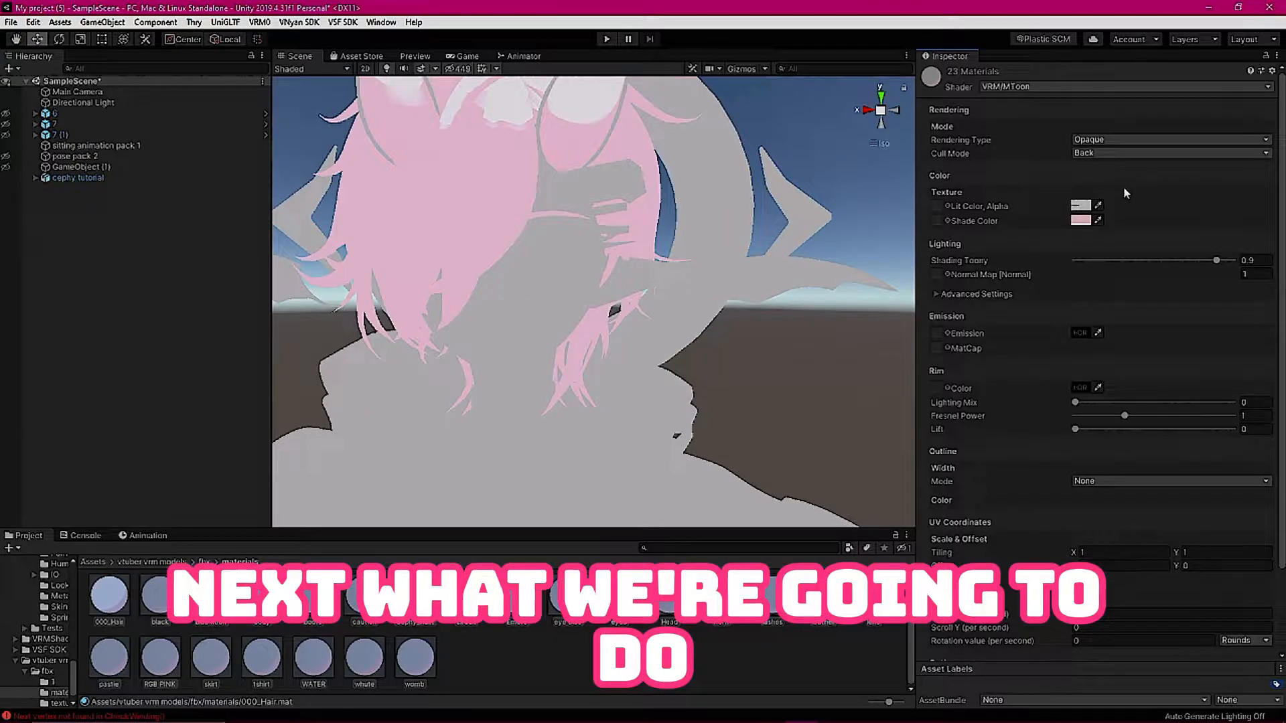
Apply the light blue texture to the hair front's 000_Hair lit and shade colors, and set its shade color to a similar light blue
{"action": "left_click", "coordinate": [107, 603]}
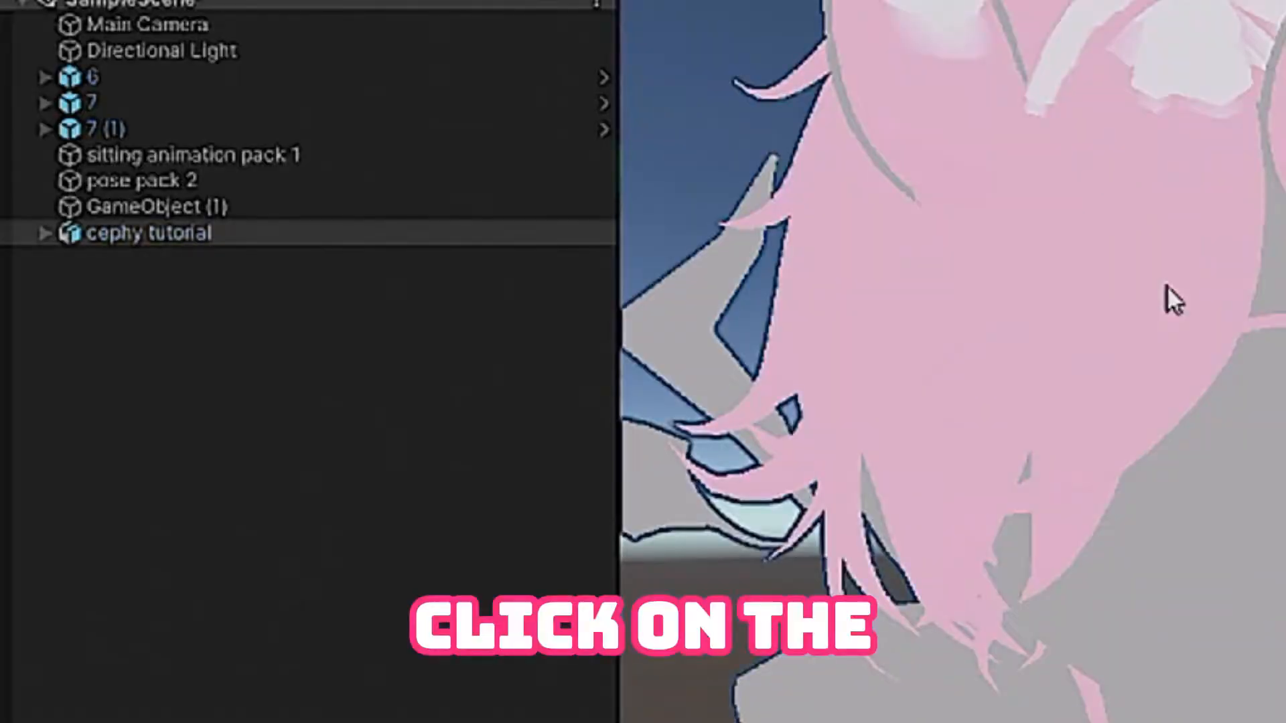
{"action": "left_click", "coordinate": [496, 199]}
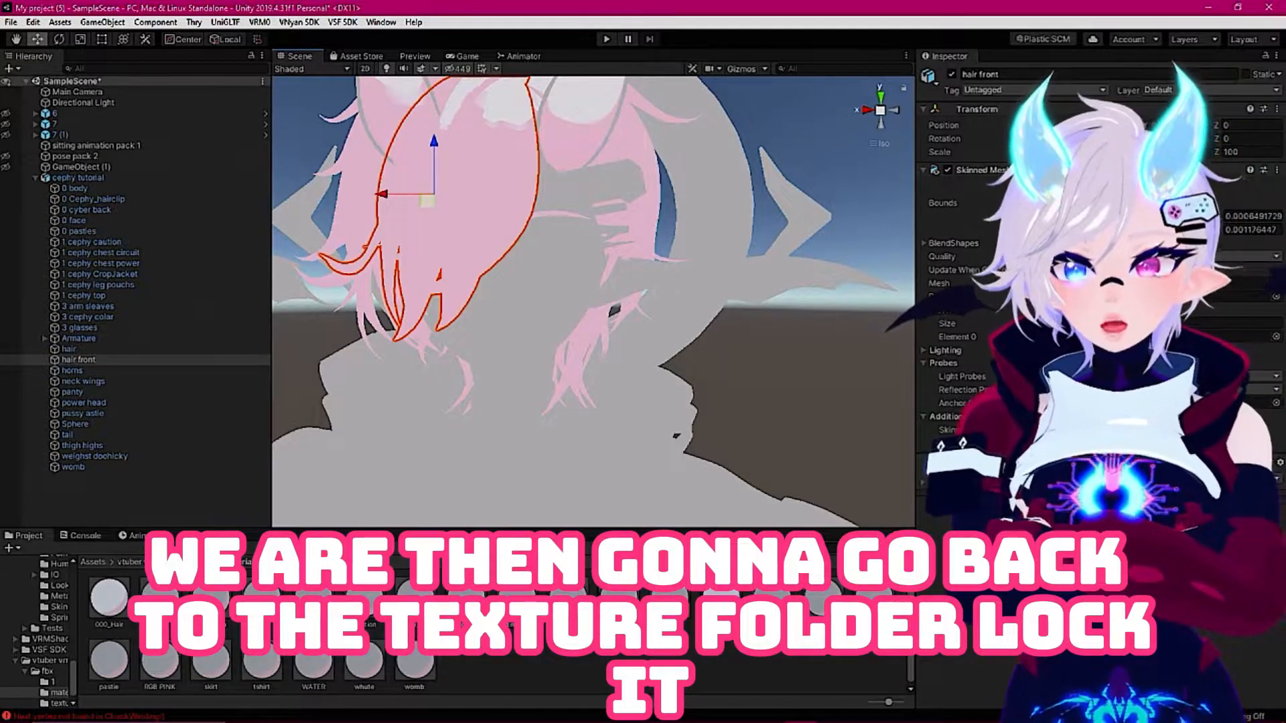
{"action": "left_click", "coordinate": [209, 562]}
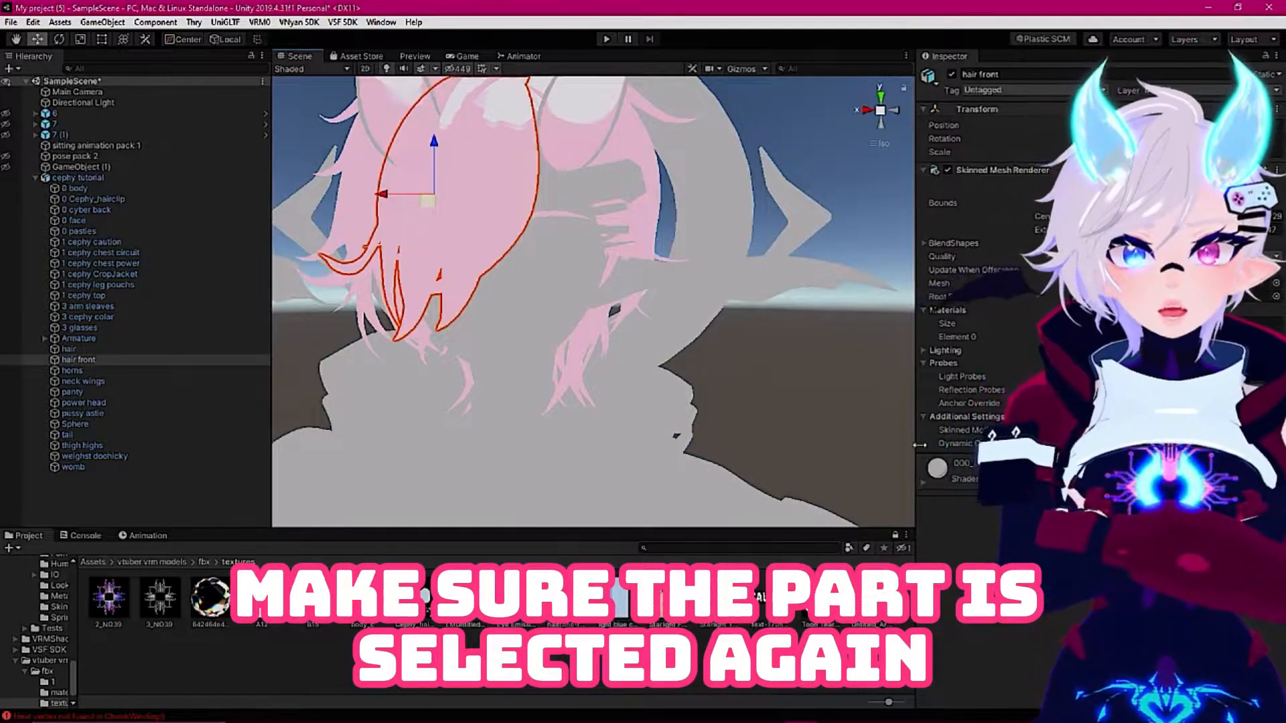
{"action": "left_click", "coordinate": [926, 483]}
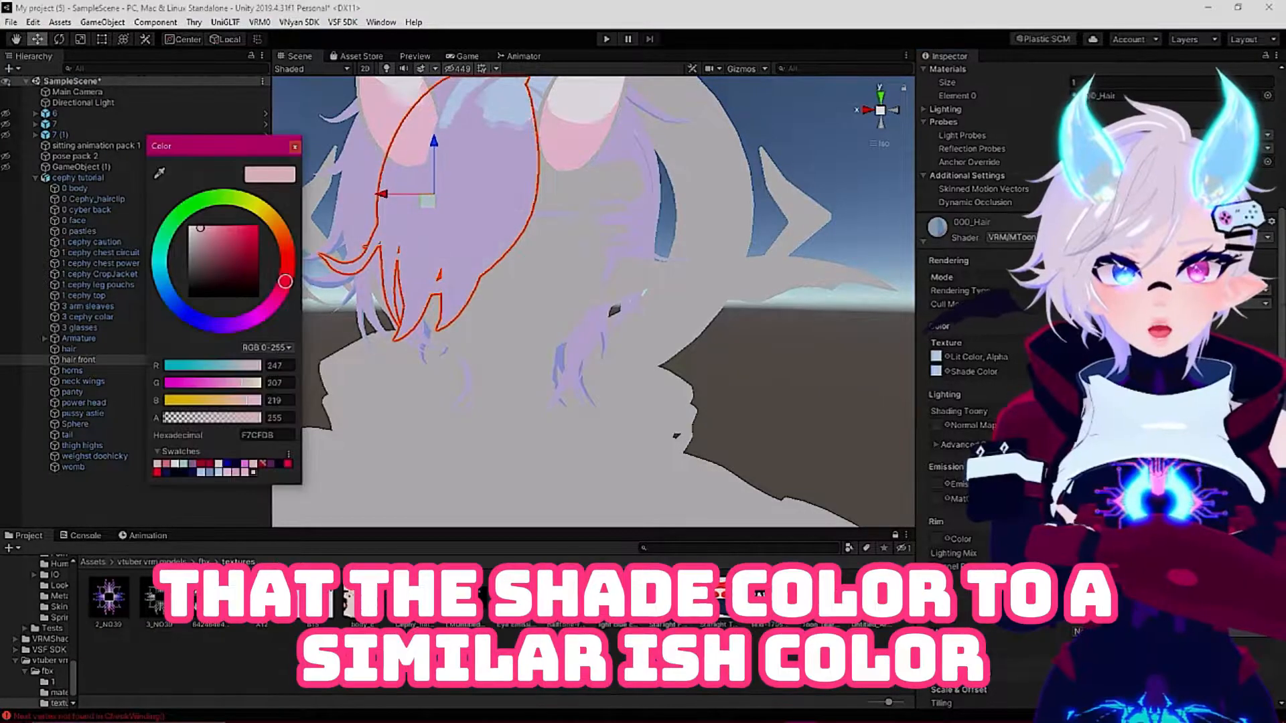
{"action": "left_click_drag", "start_coordinate": [178, 282], "coordinate": [164, 276]}
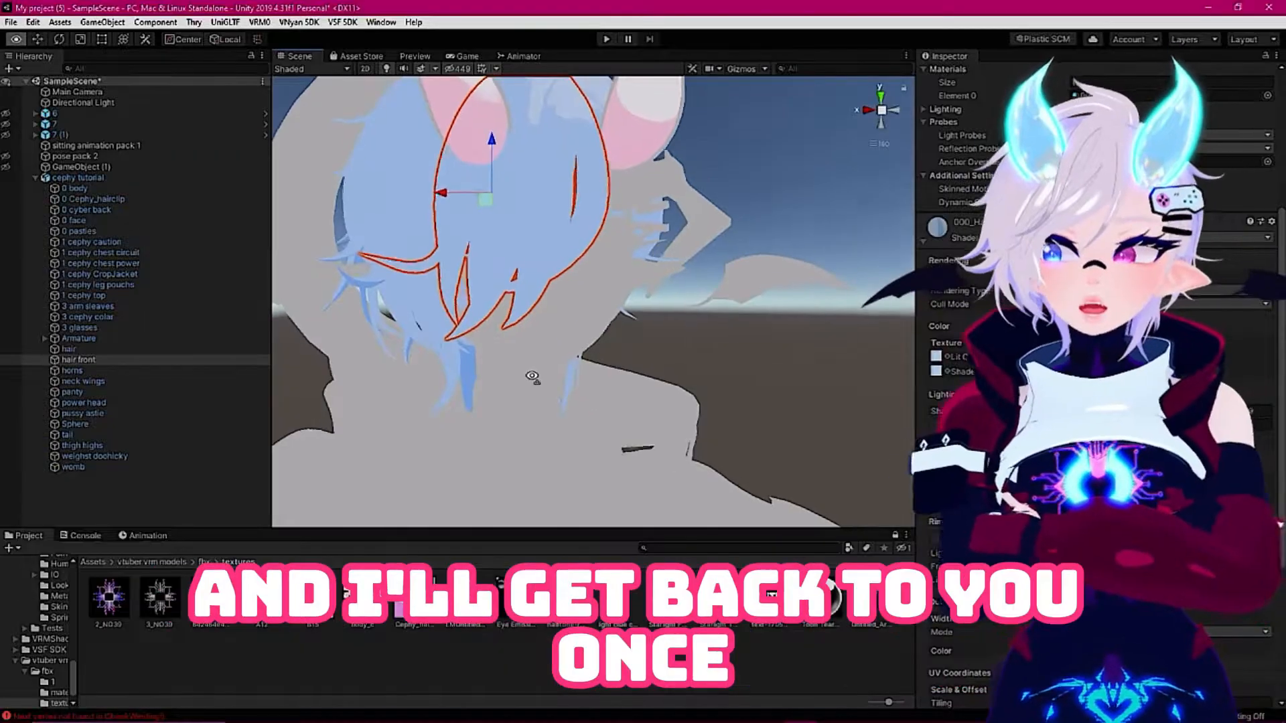
{"action": "left_click_drag", "start_coordinate": [442, 315], "coordinate": [475, 317], "text": "alt"}
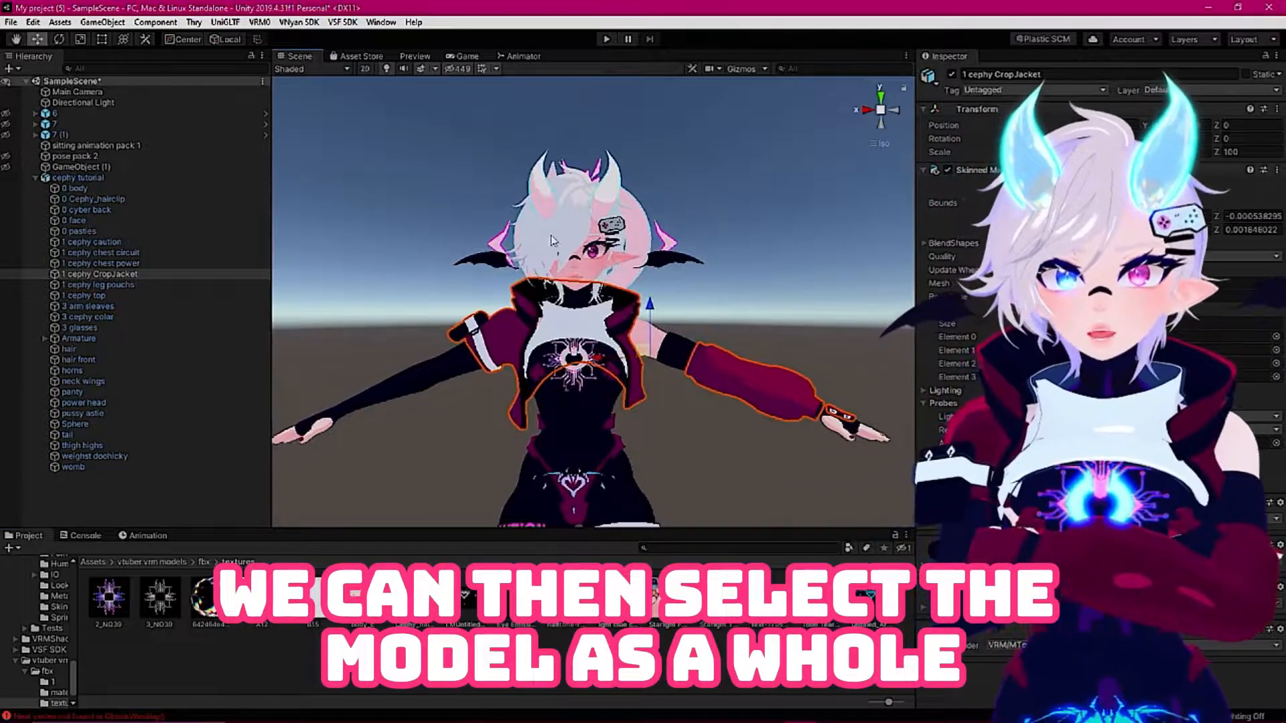
Set the cephy tutorial model's rig Animation Type to Humanoid and apply it
{"action": "left_click", "coordinate": [553, 241]}
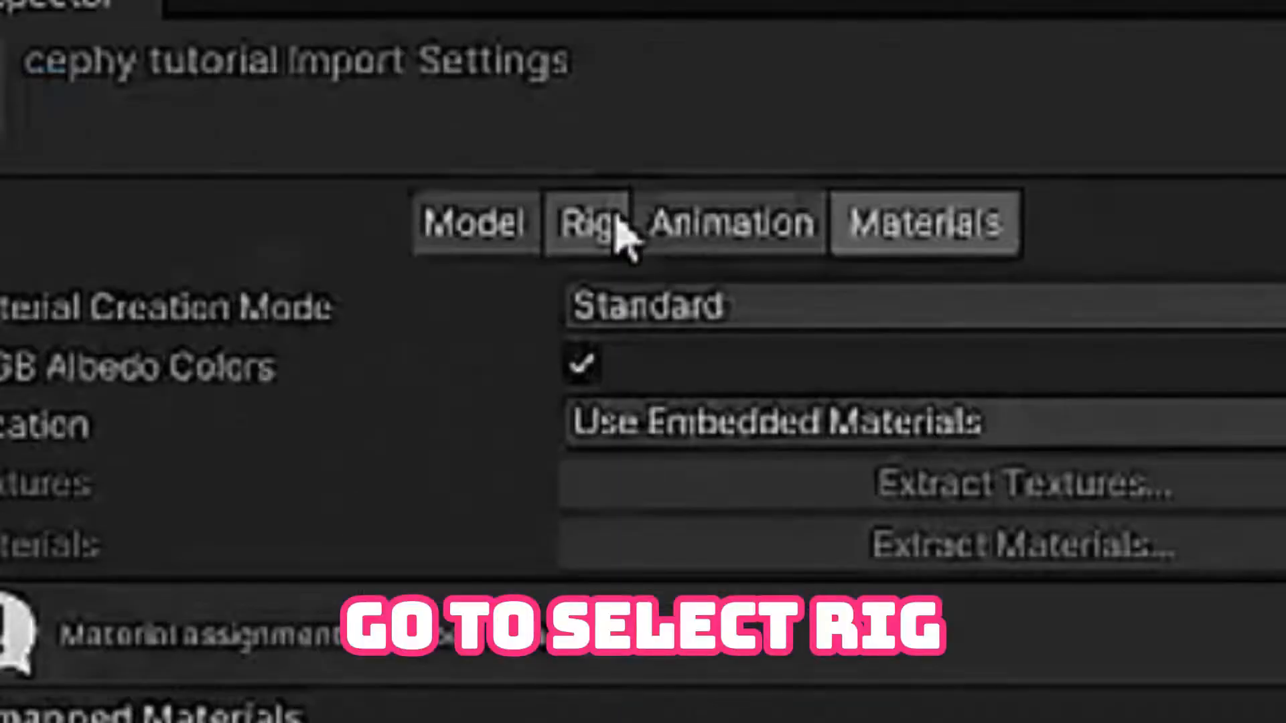
{"action": "left_click", "coordinate": [617, 225]}
{"action": "left_click", "coordinate": [785, 323]}
{"action": "left_click", "coordinate": [779, 575]}
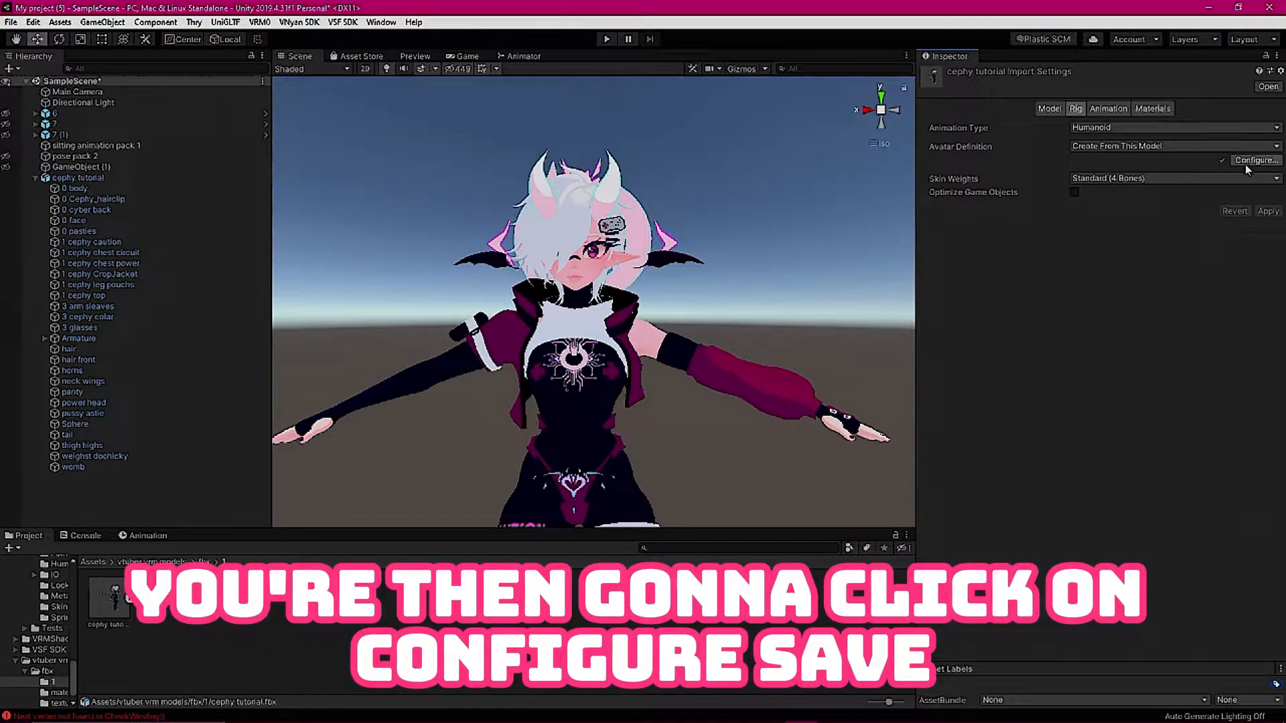
Configure the humanoid avatar by clearing its Jaw bone assignment, check the body mapping, and apply the import settings
{"action": "left_click", "coordinate": [1246, 160]}
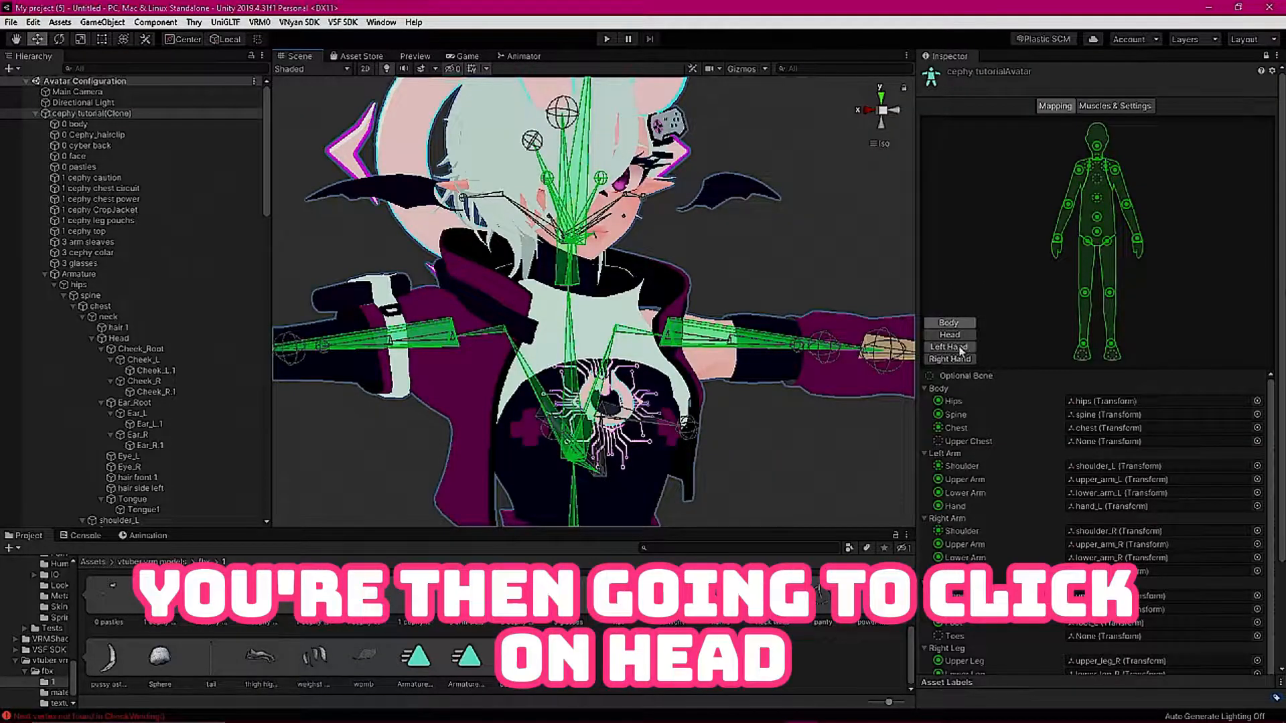
{"action": "left_click", "coordinate": [950, 335]}
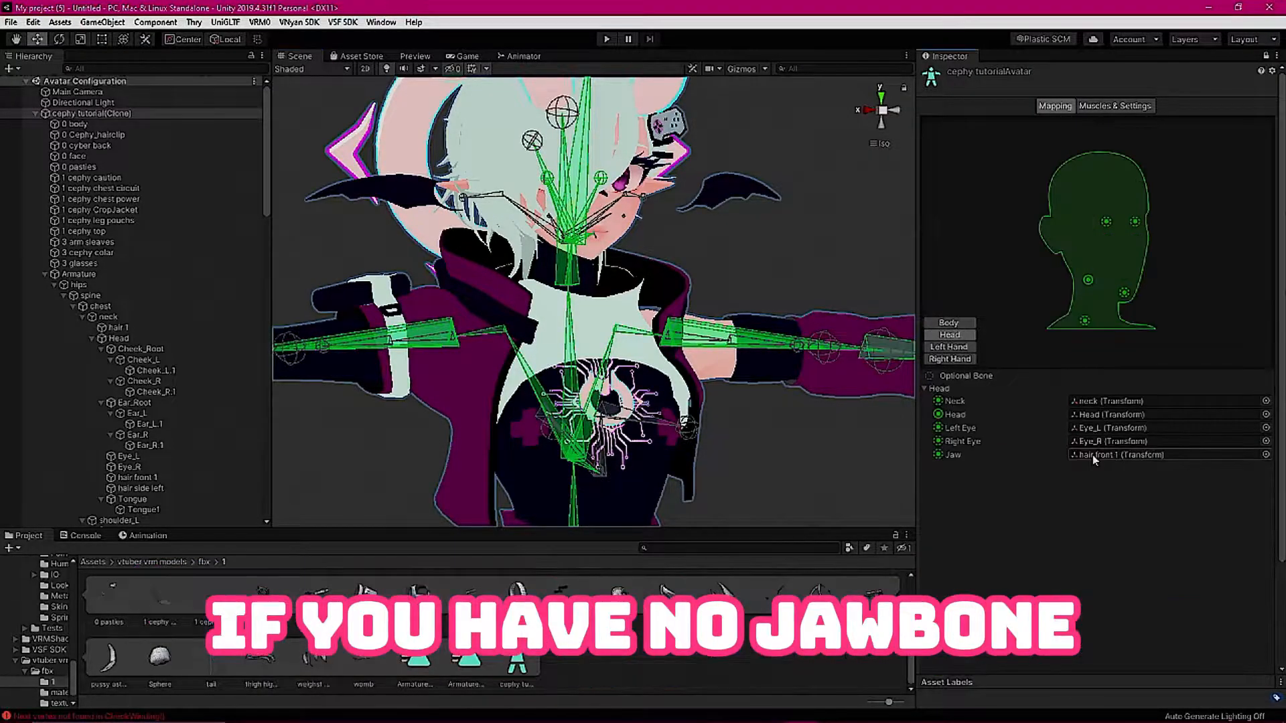
{"action": "left_click", "coordinate": [1266, 455]}
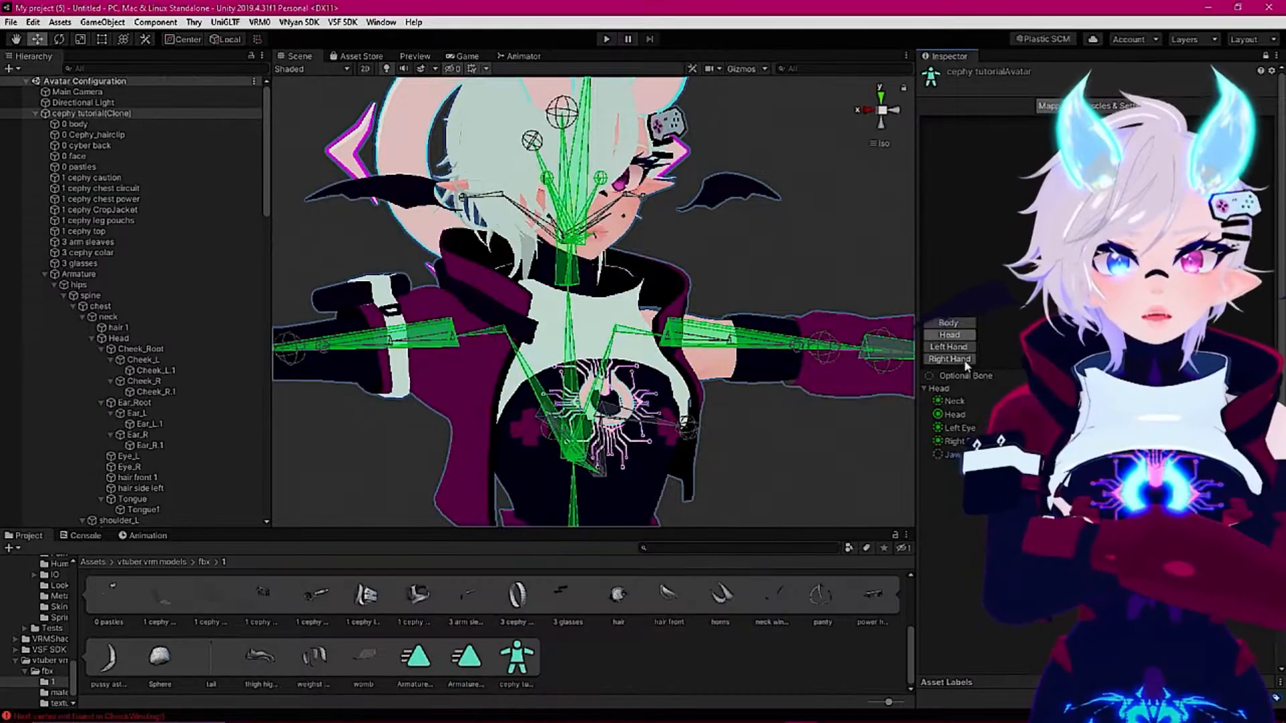
{"action": "left_click", "coordinate": [948, 323]}
{"action": "scroll", "coordinate": [1271, 658], "scroll_direction": "down", "scroll_amount": 3}
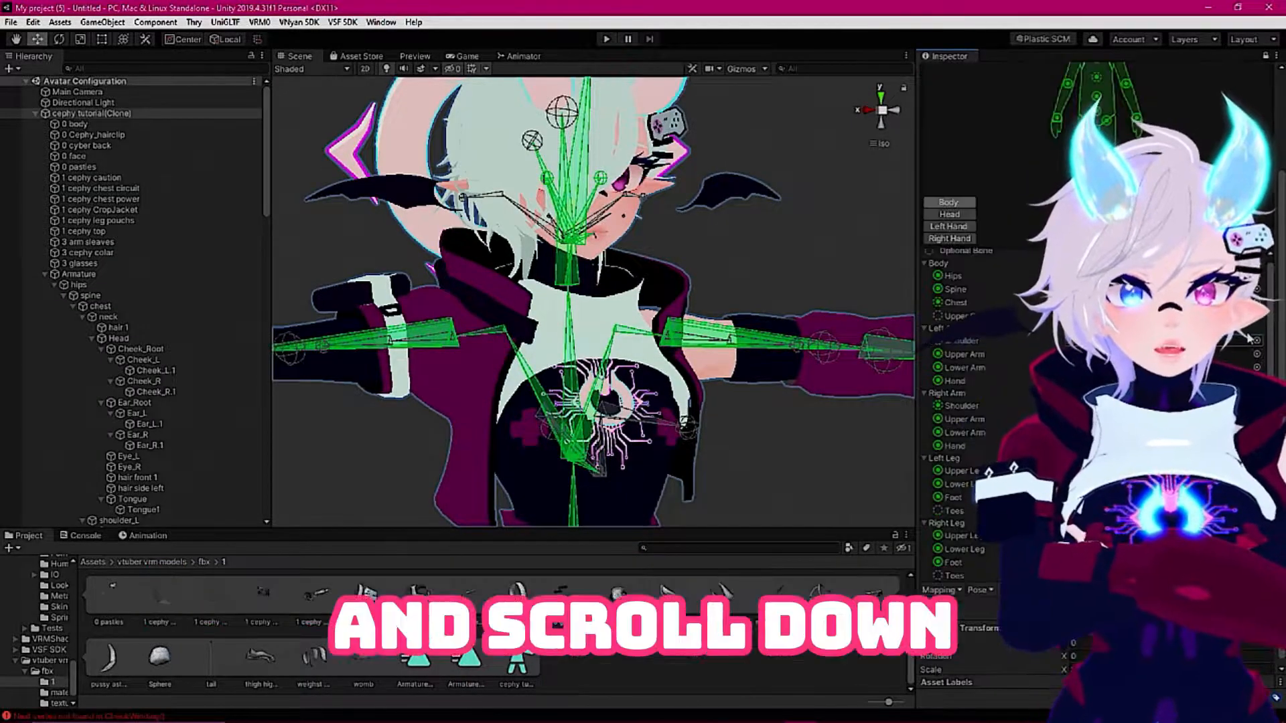
{"action": "left_click", "coordinate": [1260, 609]}
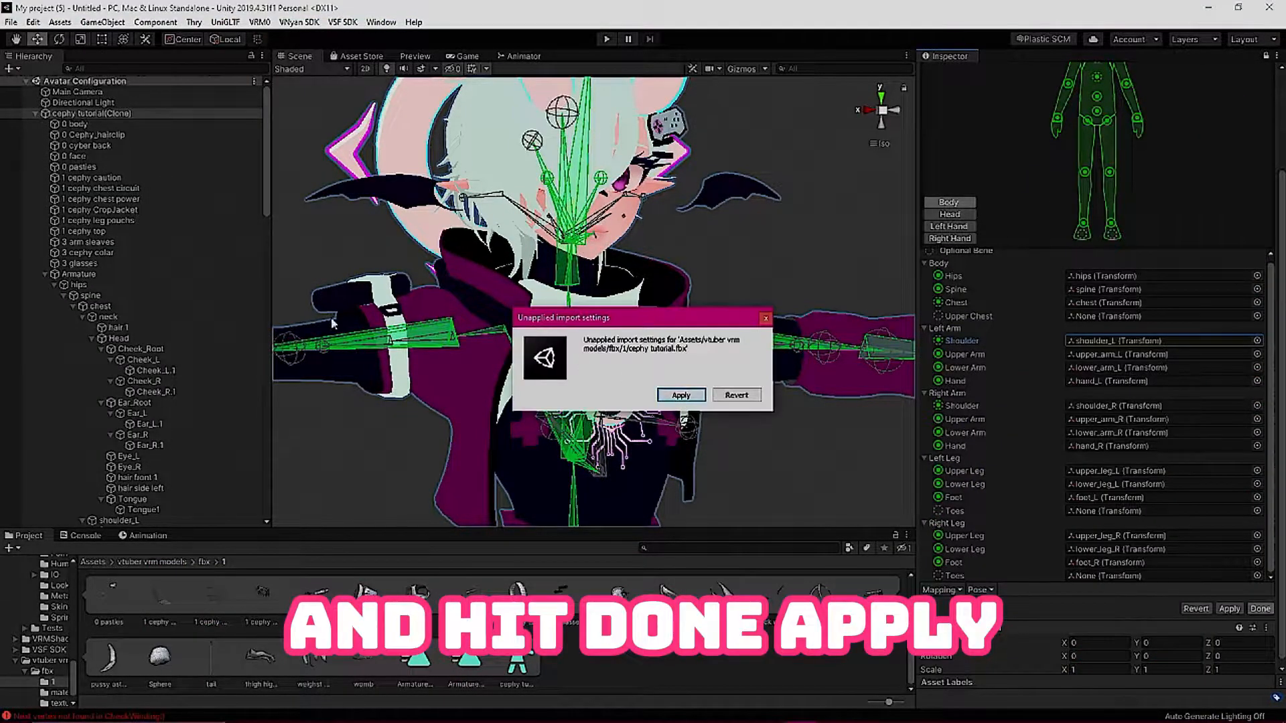
{"action": "left_click", "coordinate": [680, 395]}
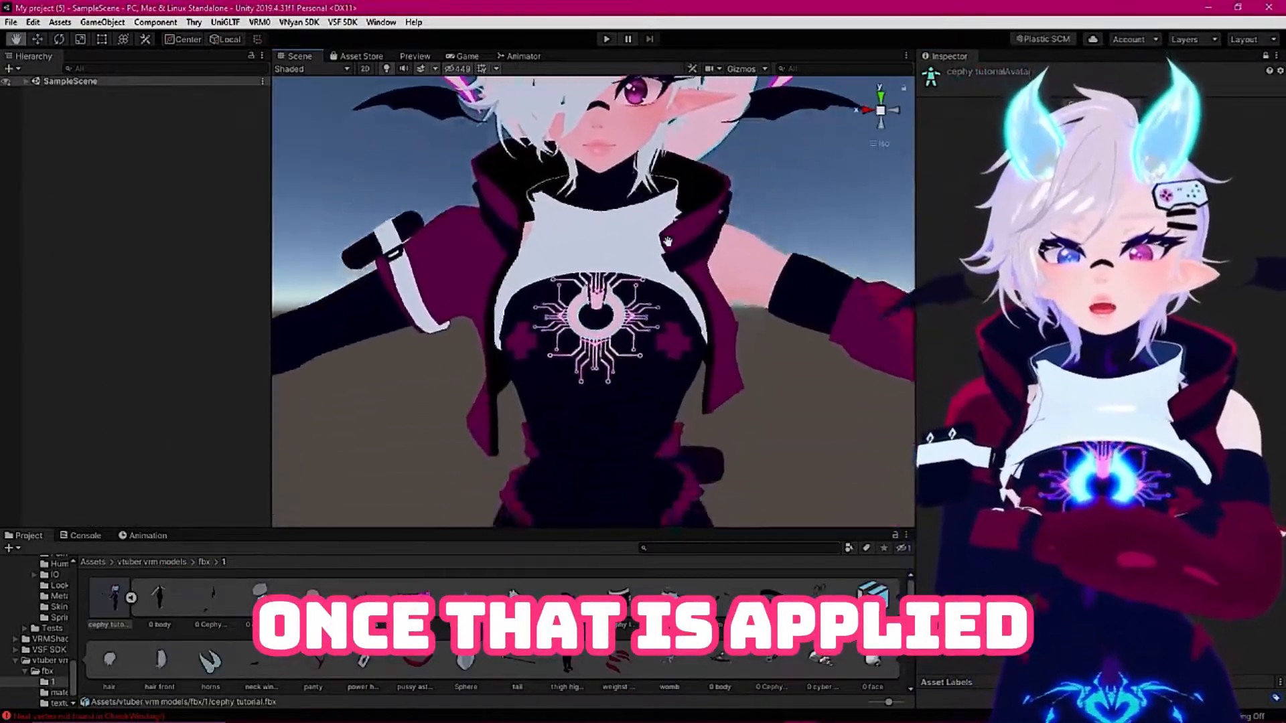
Freeze the cephy tutorial model into a T-pose with the VRM0 tools
{"action": "left_click_drag", "start_coordinate": [668, 241], "coordinate": [690, 426]}
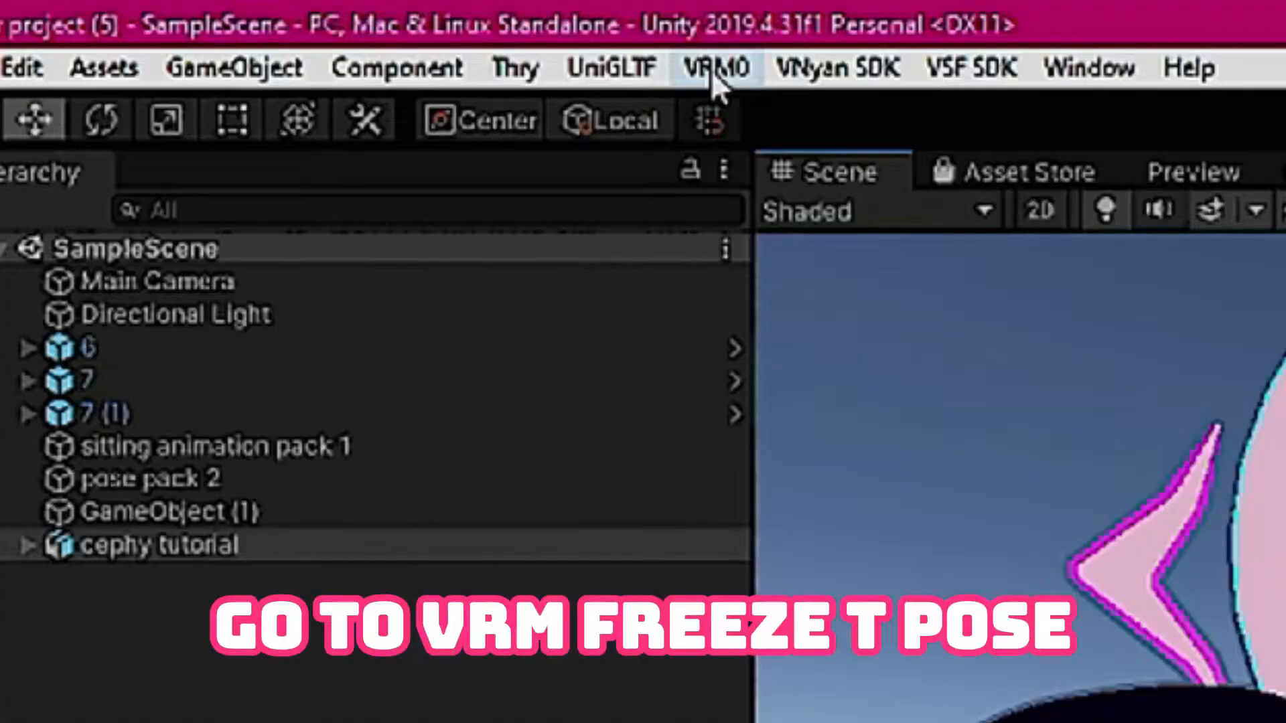
{"action": "left_click", "coordinate": [259, 23]}
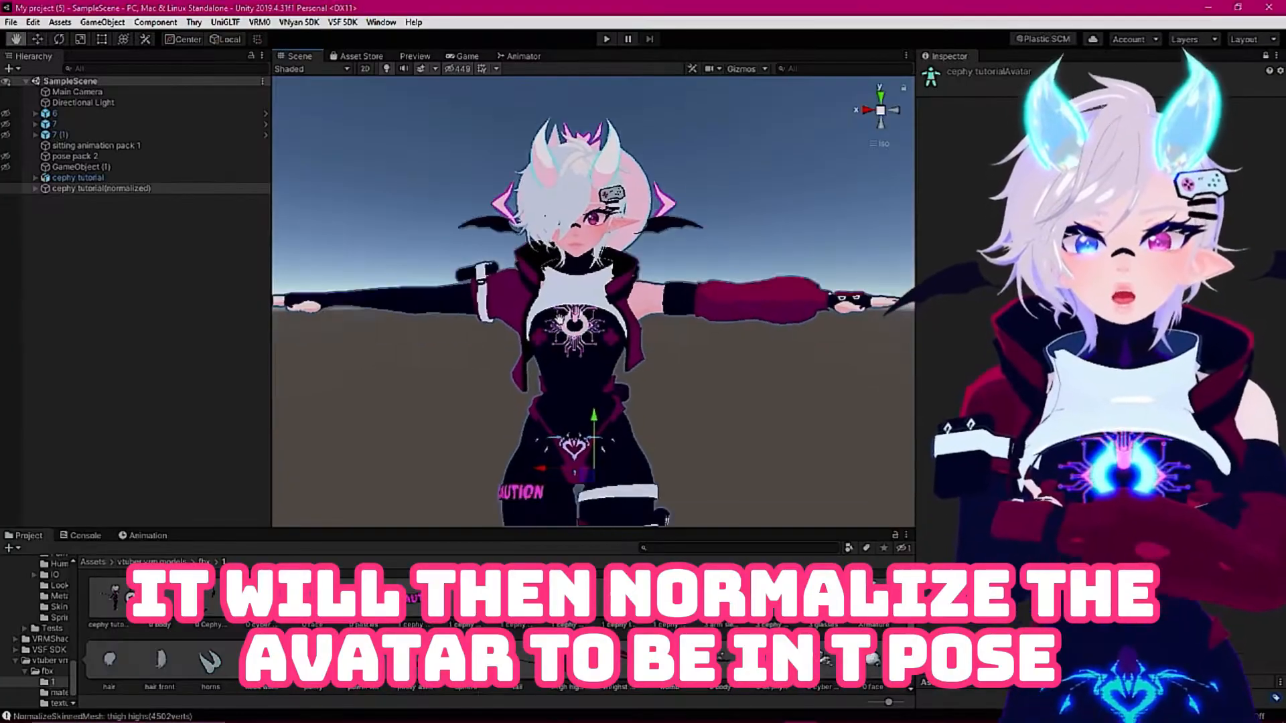
Open the VRM 0.x exporter for the cephy tutorial(normalized) model
{"action": "middle_click_drag", "start_coordinate": [527, 276], "coordinate": [582, 326]}
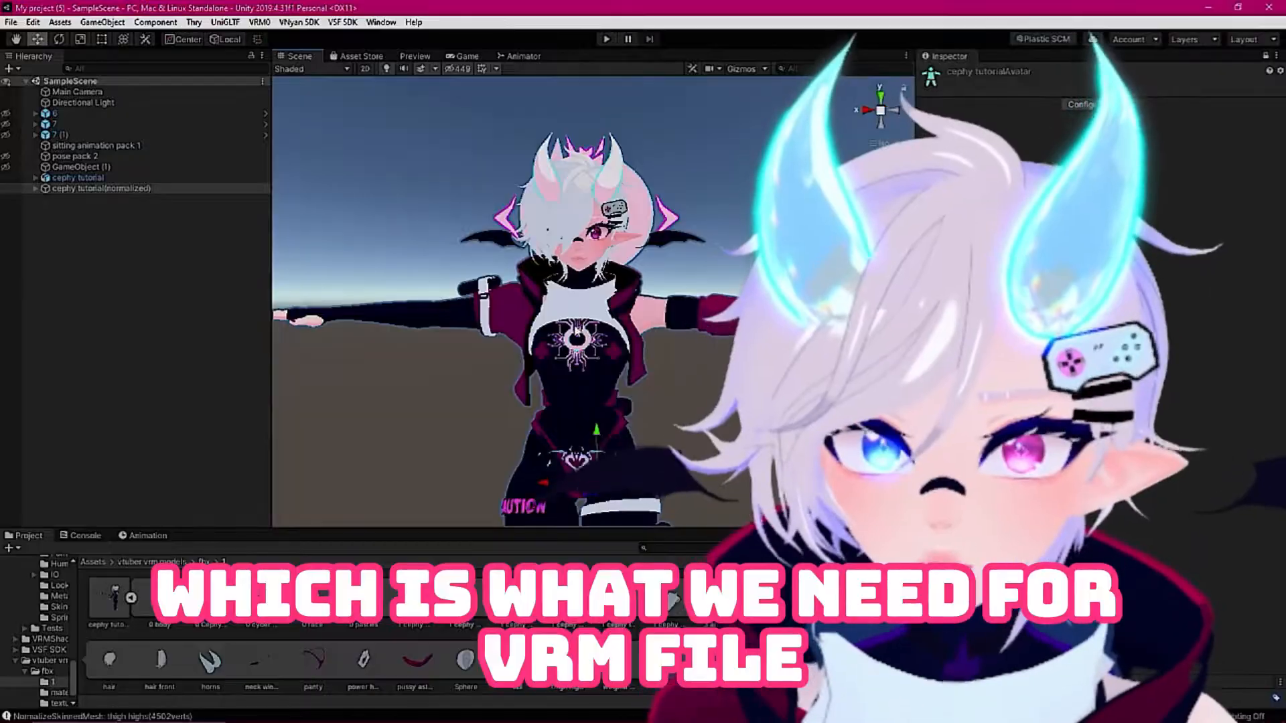
{"action": "middle_click_drag", "start_coordinate": [577, 330], "coordinate": [520, 307]}
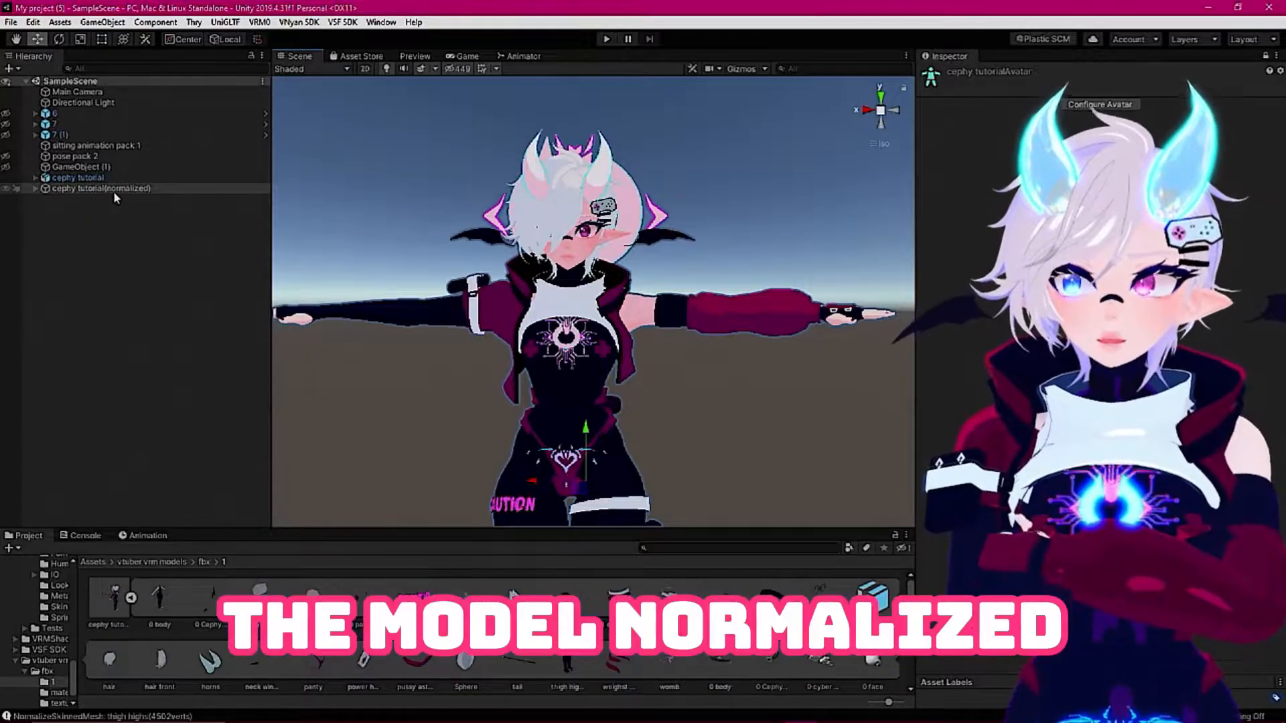
{"action": "left_click", "coordinate": [116, 191]}
{"action": "left_click", "coordinate": [260, 22]}
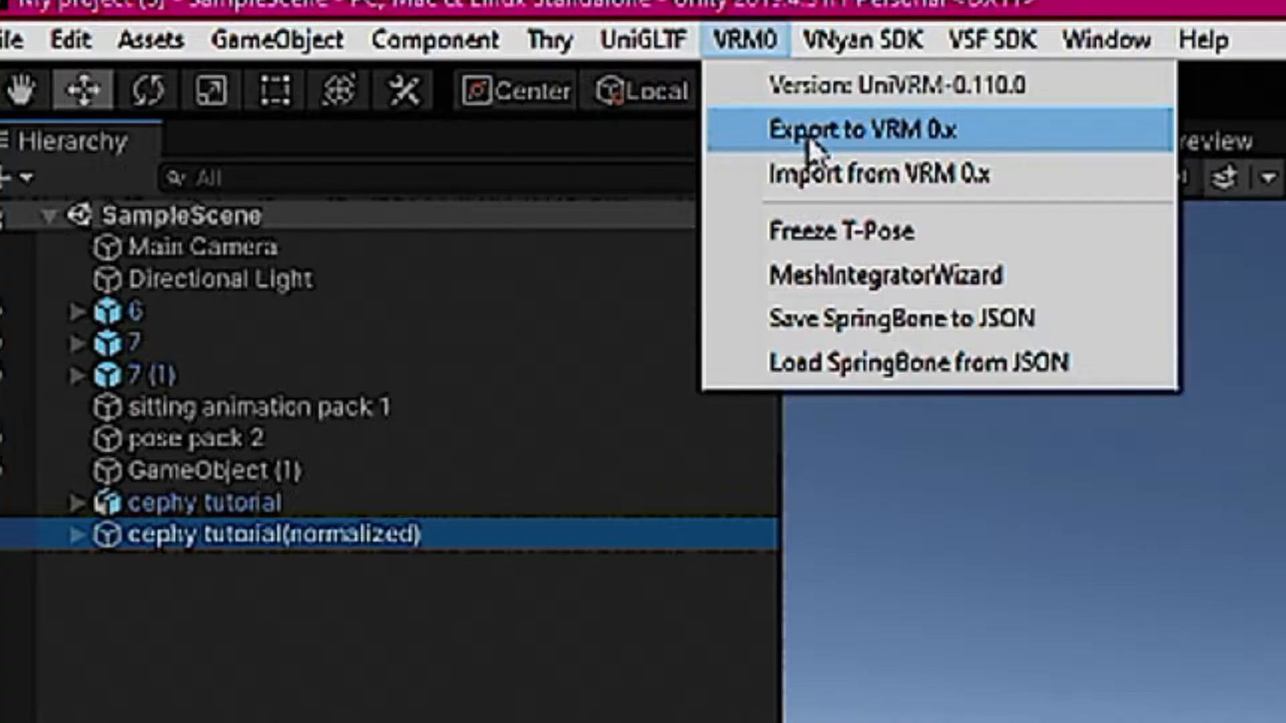
{"action": "left_click", "coordinate": [808, 140]}
Fill in the export metadata with the title "temp cephy modle", version "temp" and author "me"
{"action": "left_click", "coordinate": [641, 382]}
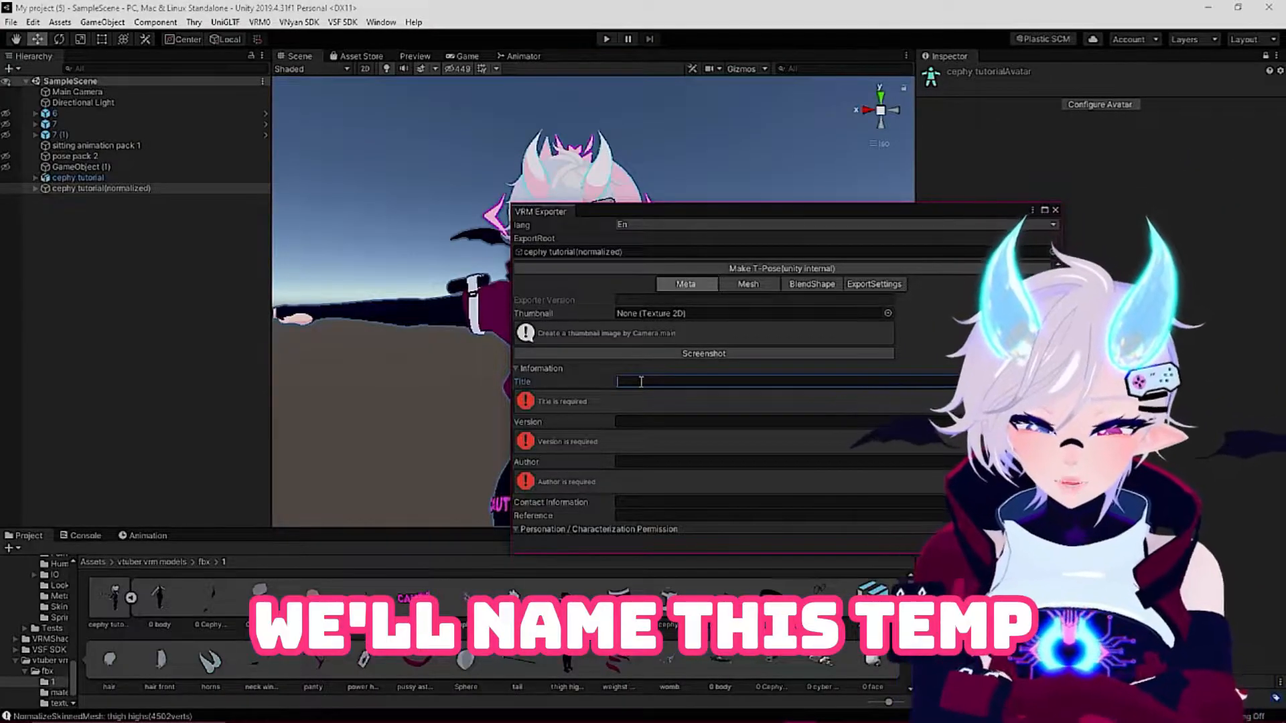
{"action": "type", "text": "temp cephy"}
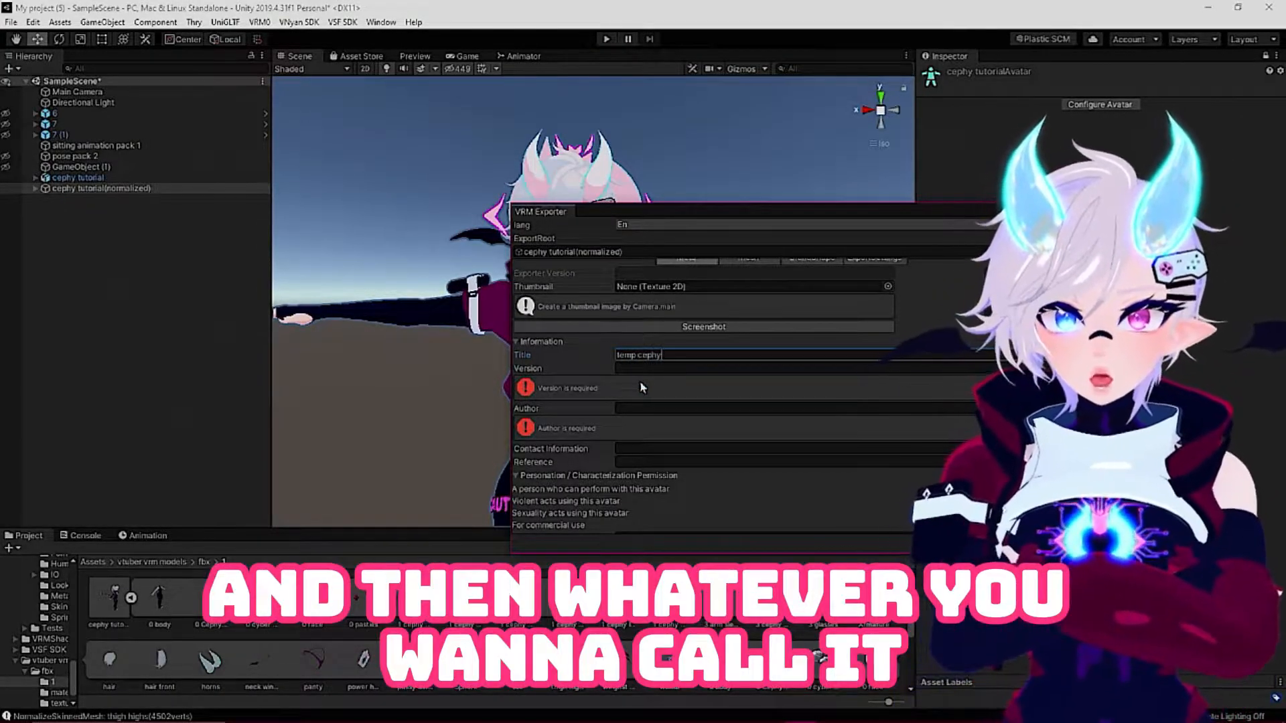
{"action": "type", "text": " modle"}
{"action": "left_click", "coordinate": [654, 368]}
{"action": "type", "text": "temp"}
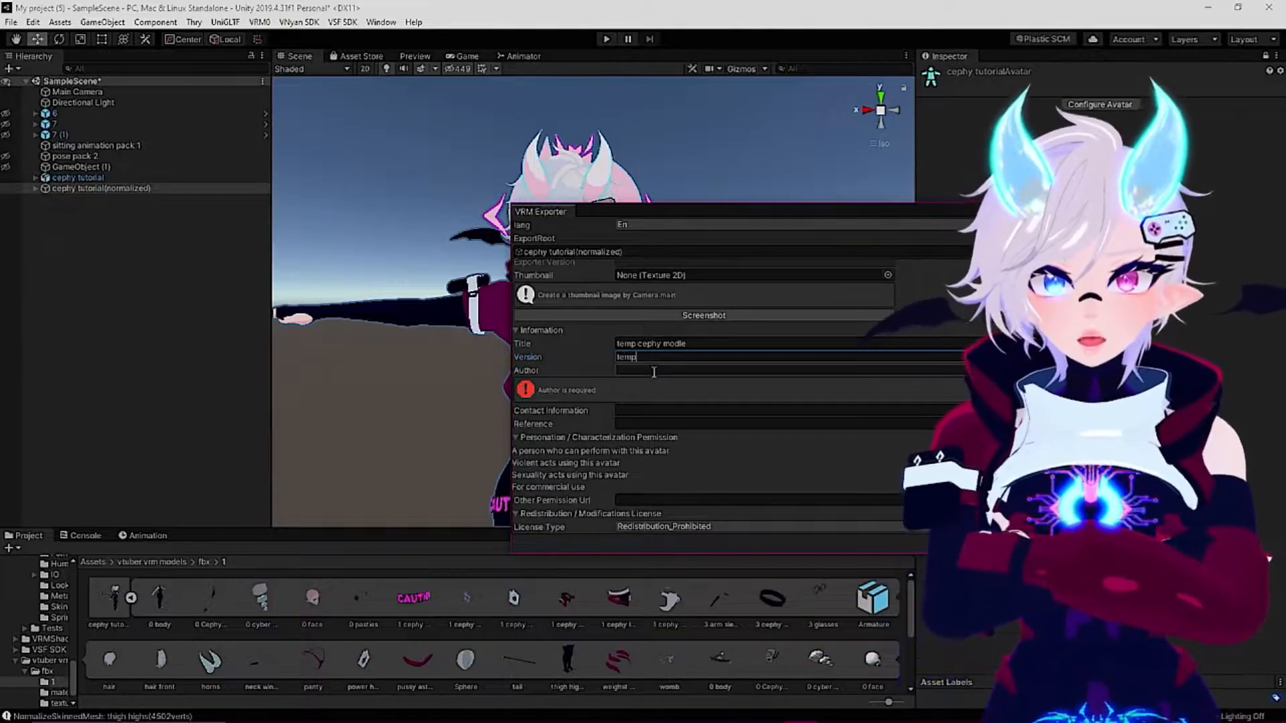
{"action": "left_click", "coordinate": [653, 371]}
{"action": "type", "text": "me"}
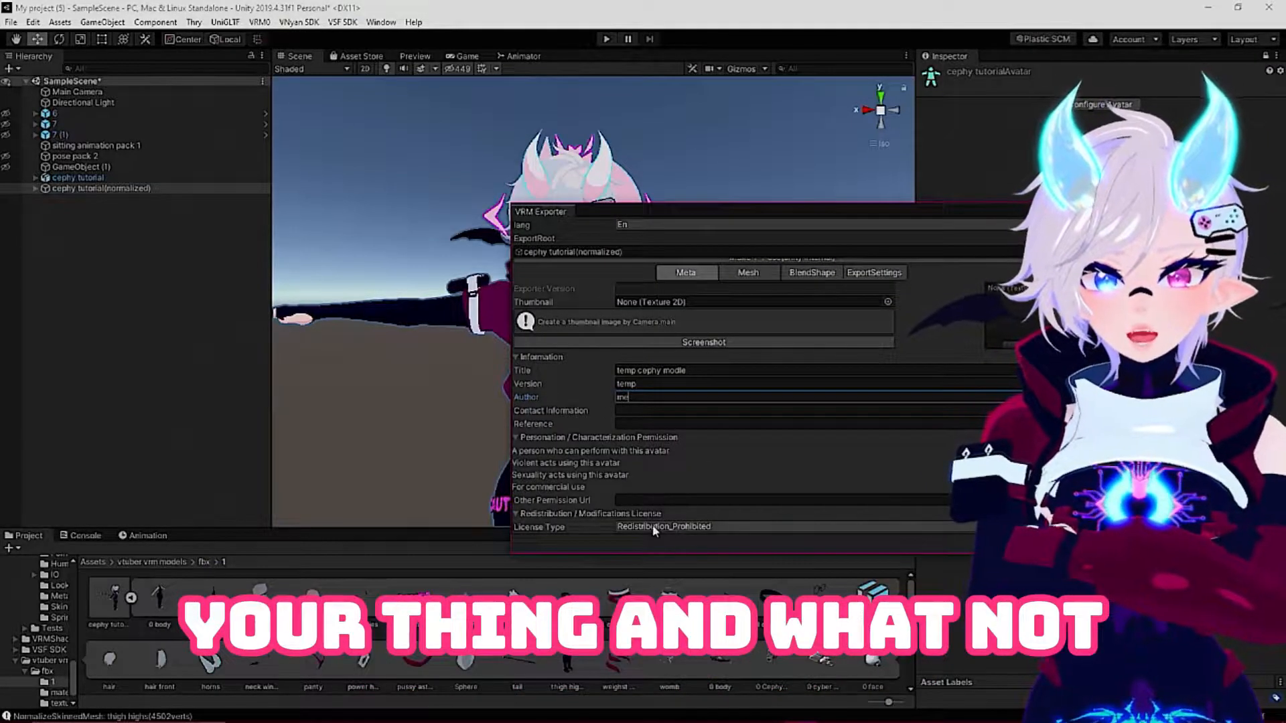
Keep the license type Redistribution_Prohibited and export the model as cephy tutorial(normalized).vrm into the Music folder
{"action": "left_click", "coordinate": [645, 527]}
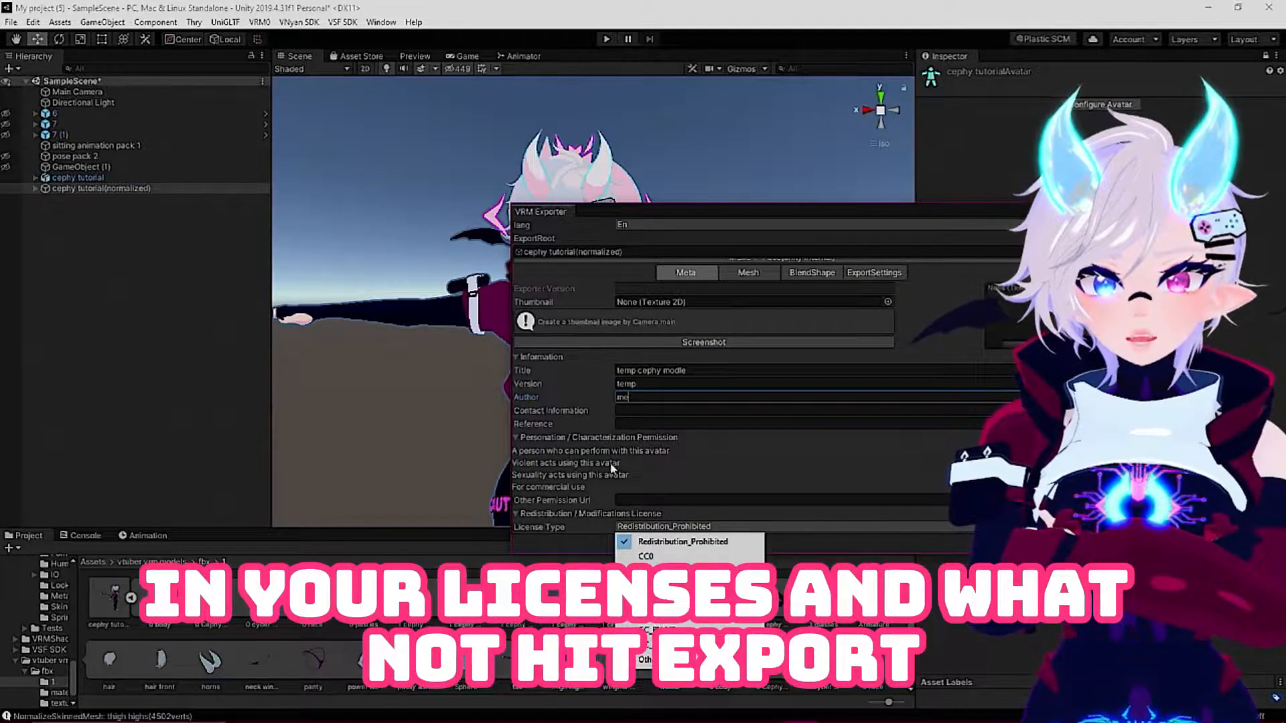
{"action": "left_click", "coordinate": [770, 544]}
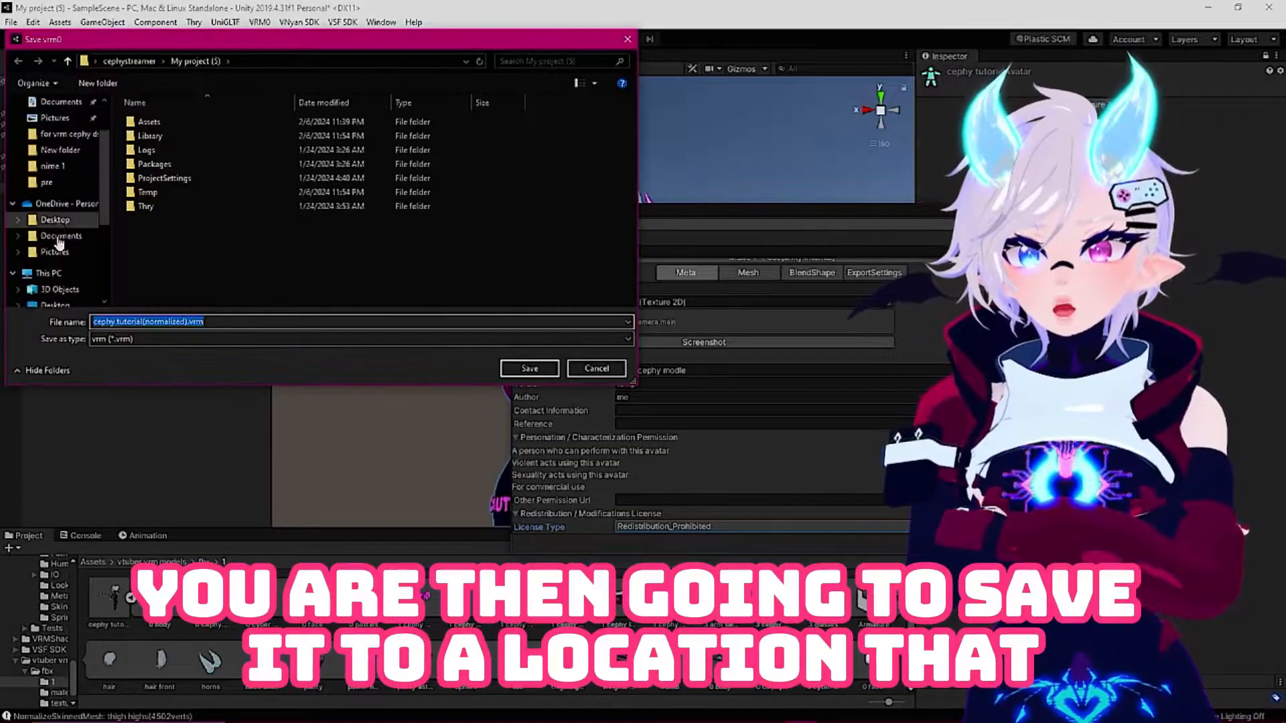
{"action": "left_click", "coordinate": [53, 221]}
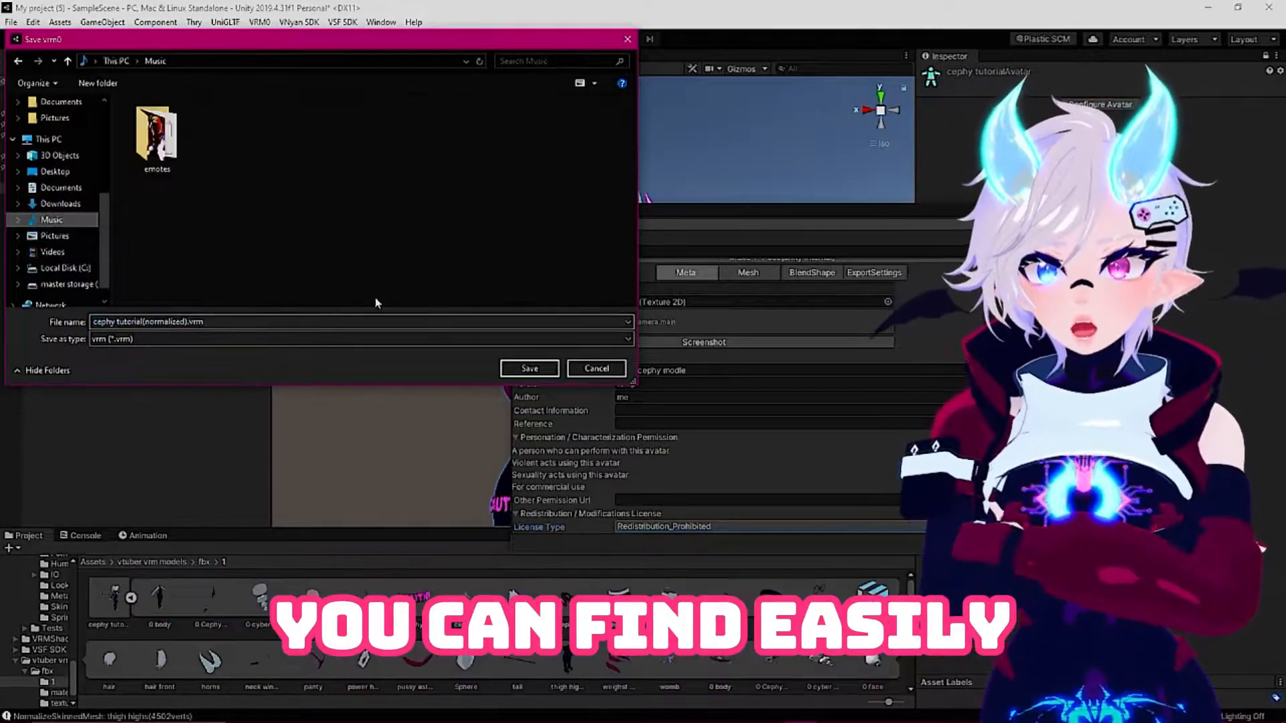
{"action": "left_click", "coordinate": [529, 369]}
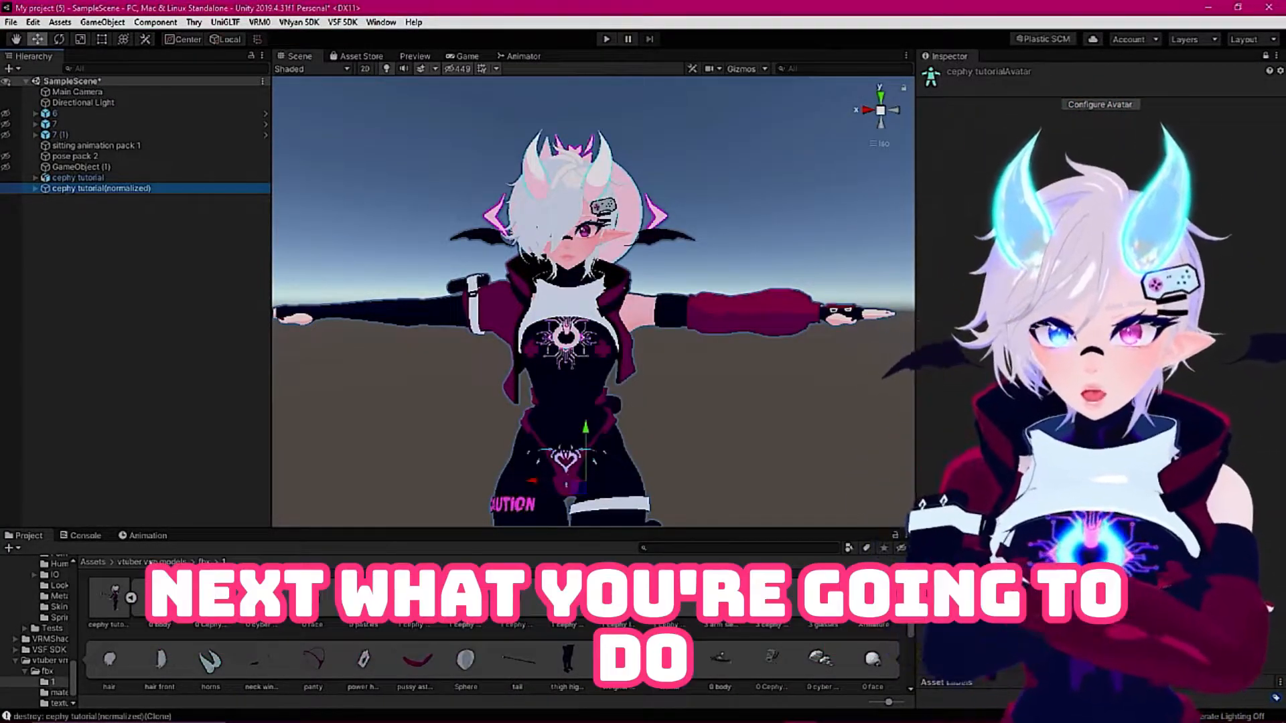
Create a new folder inside the vtuber vrm models folder of the project assets
{"action": "left_click", "coordinate": [101, 565]}
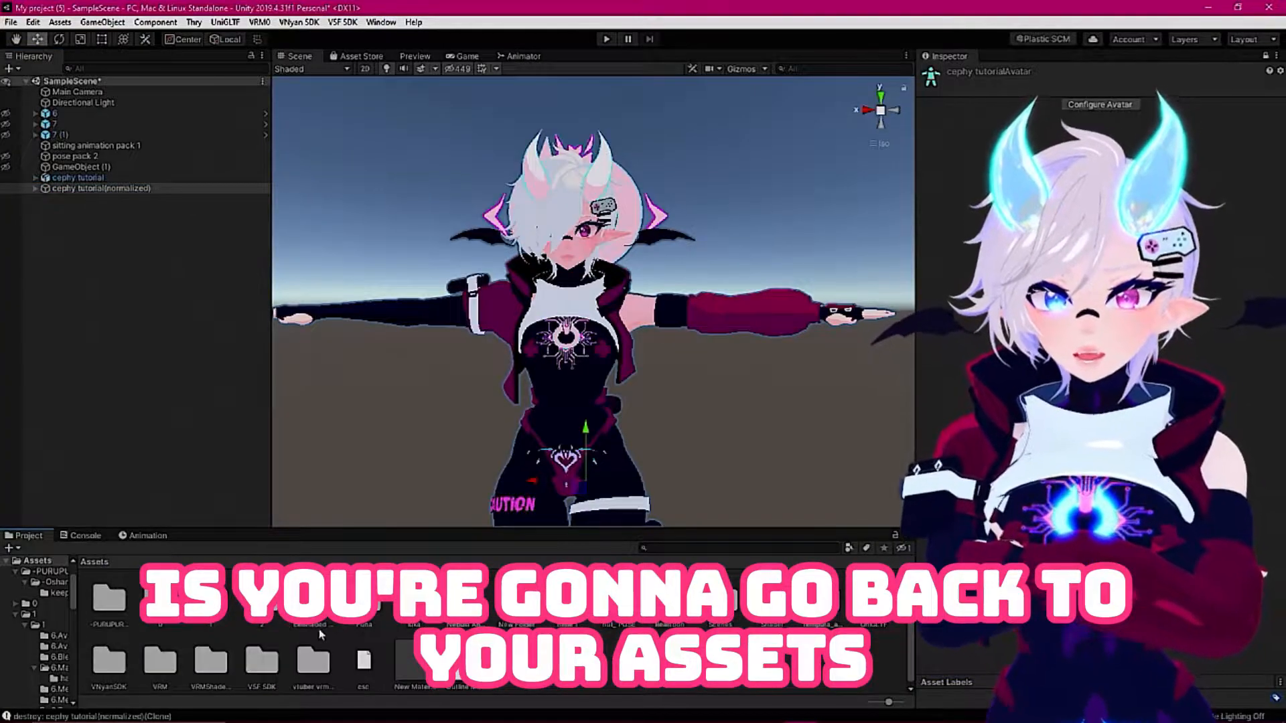
{"action": "double_click", "coordinate": [313, 661]}
{"action": "double_click", "coordinate": [109, 600]}
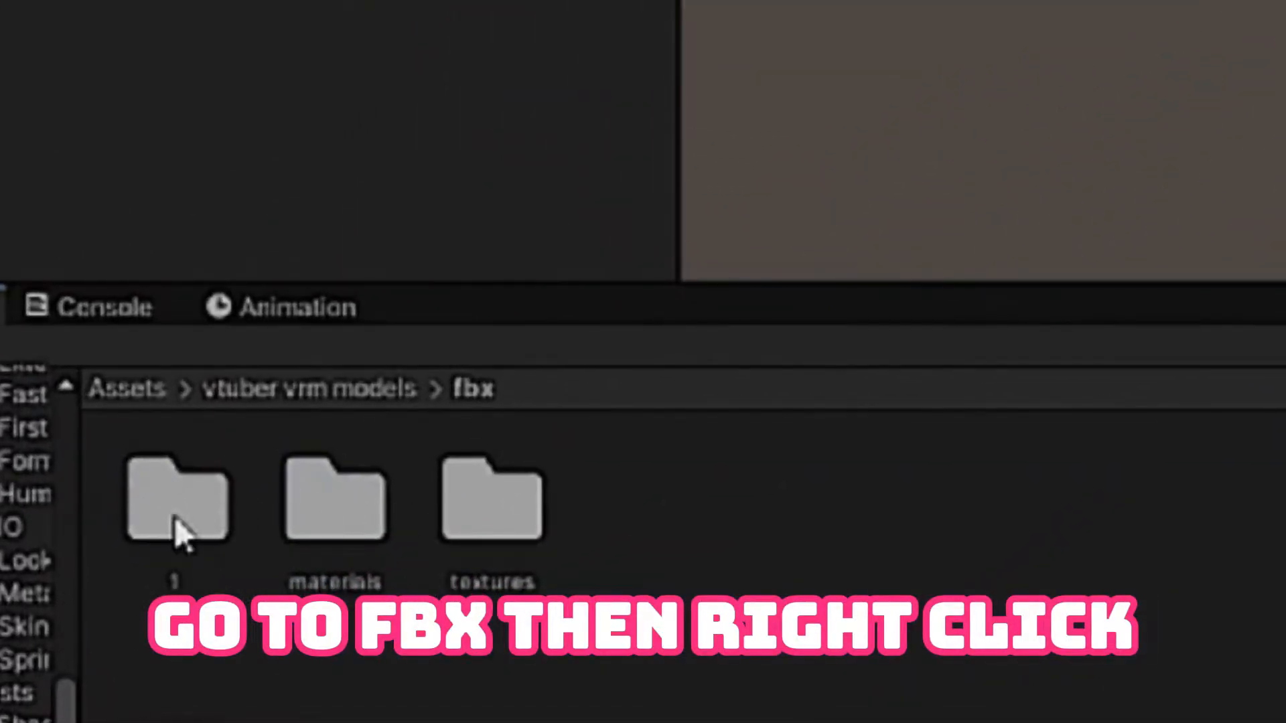
{"action": "right_click", "coordinate": [254, 601]}
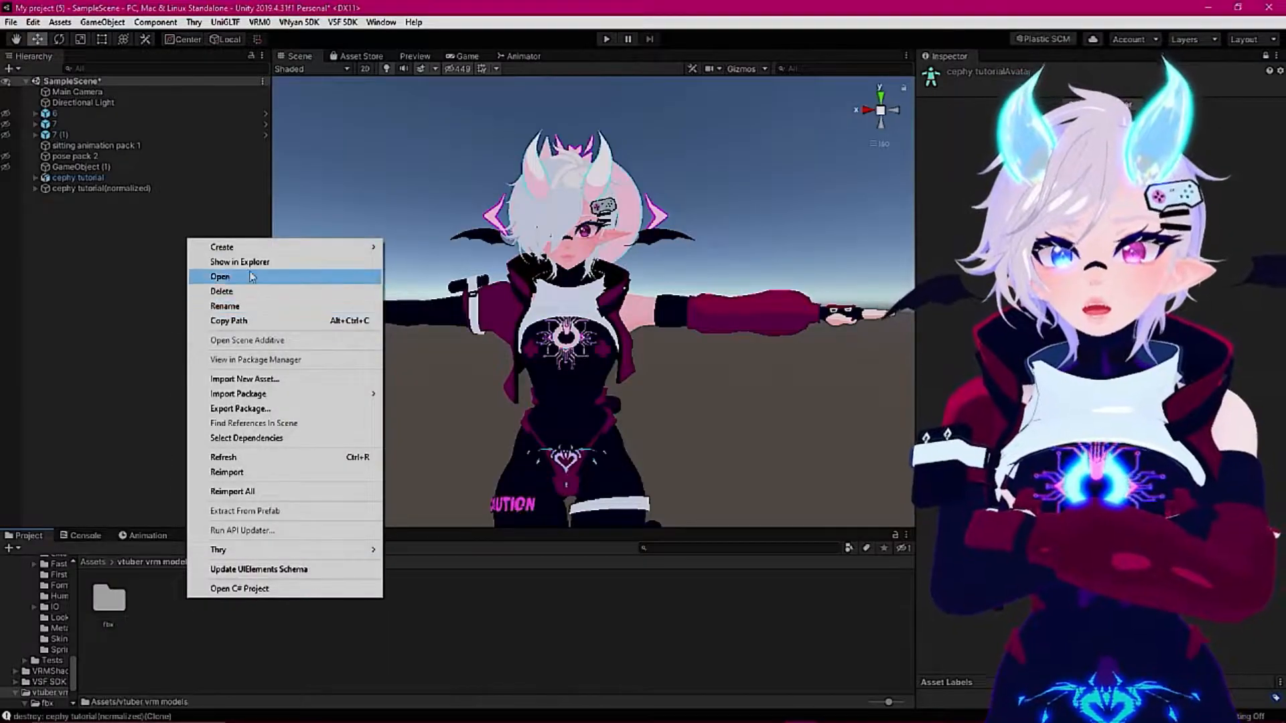
{"action": "mouse_move", "coordinate": [371, 246]}
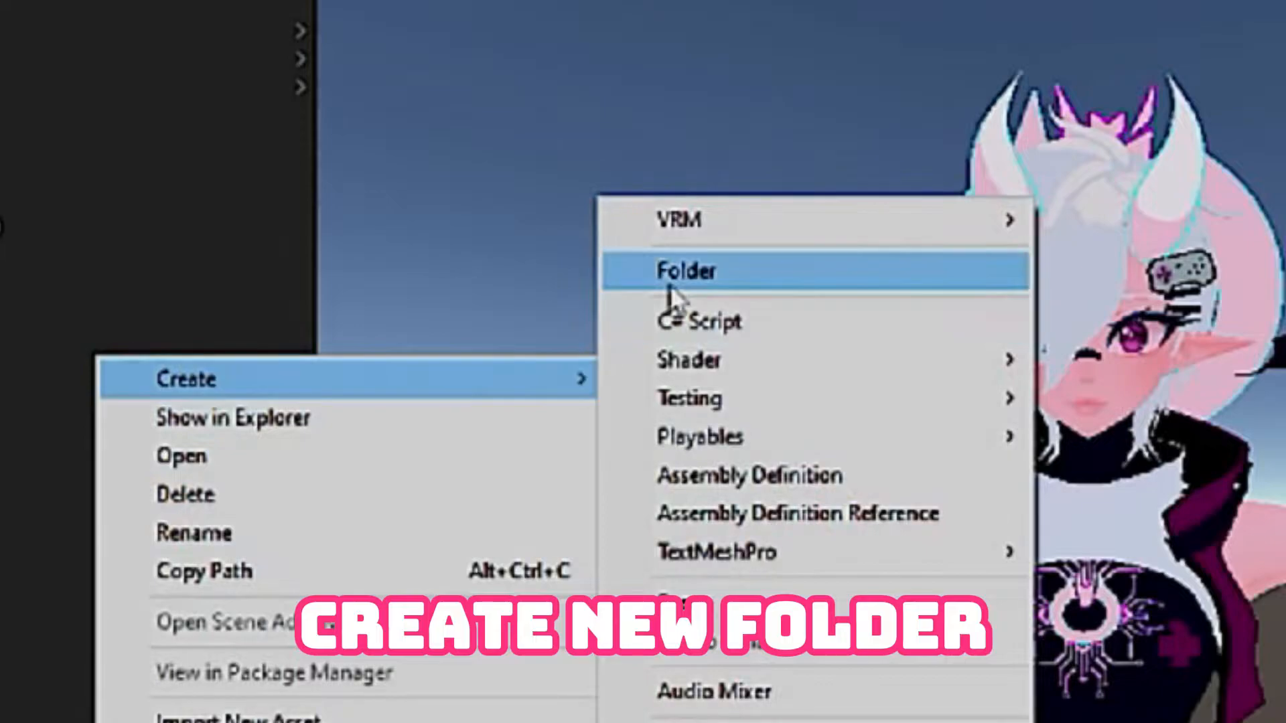
{"action": "left_click", "coordinate": [406, 208]}
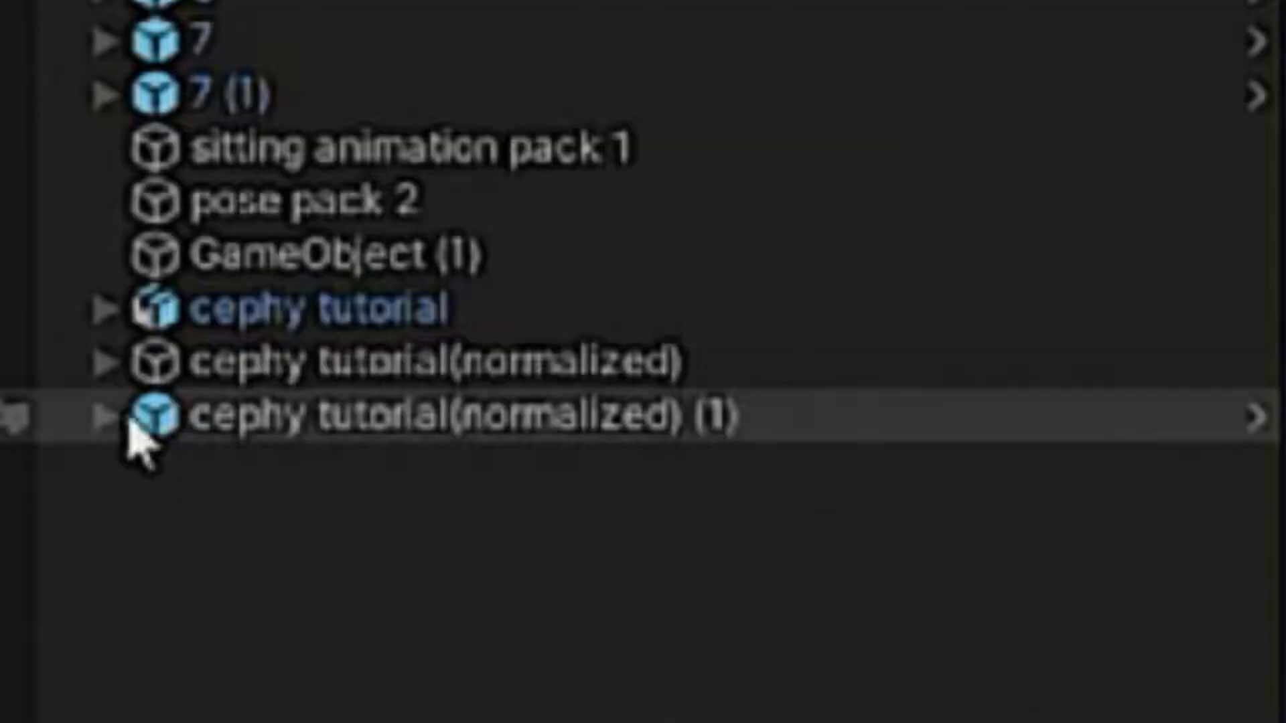
Lock the inspector on the secondary object of cephy tutorial(normalized) (1) and add another VRM Spring Bone component
{"action": "left_click", "coordinate": [106, 421]}
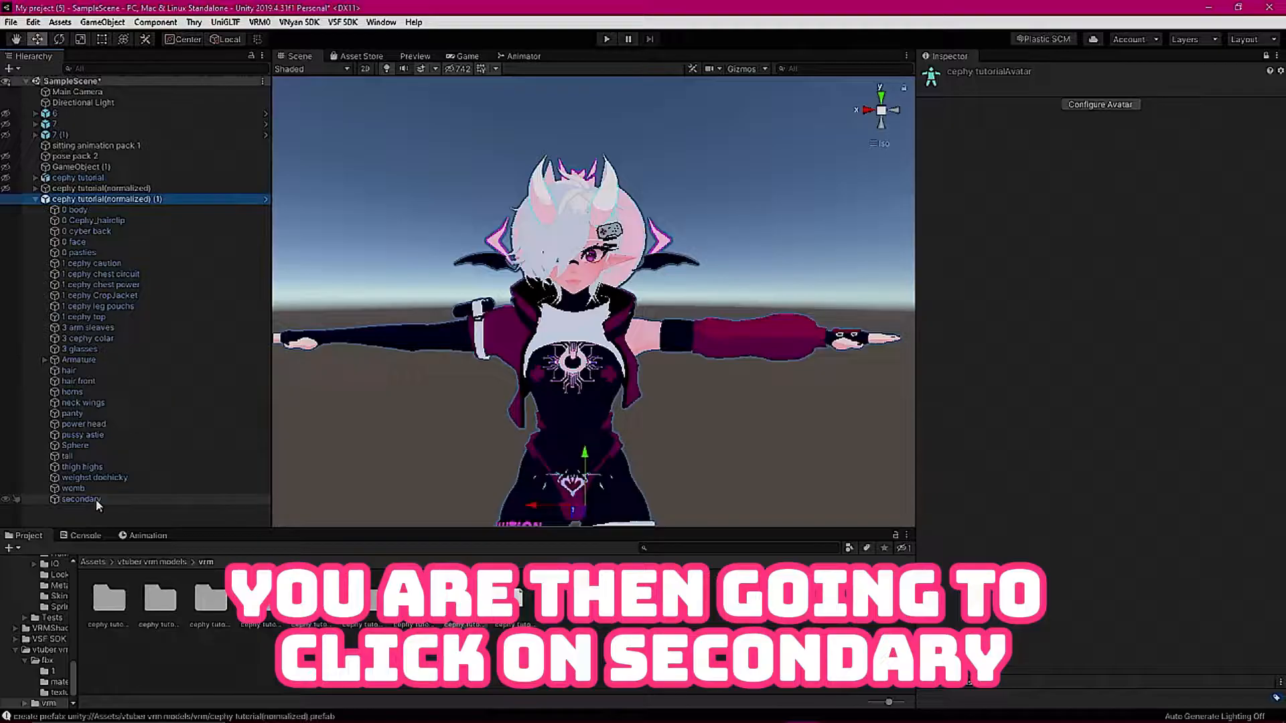
{"action": "left_click", "coordinate": [1266, 56]}
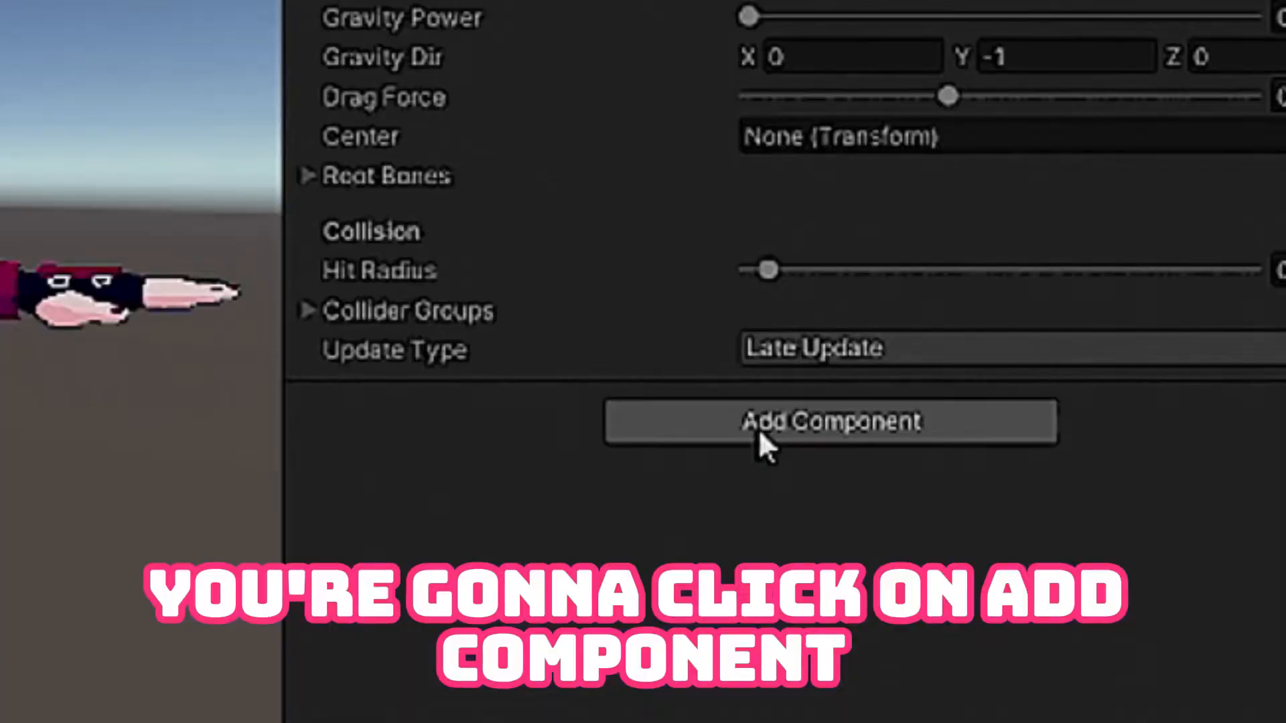
{"action": "left_click", "coordinate": [759, 429]}
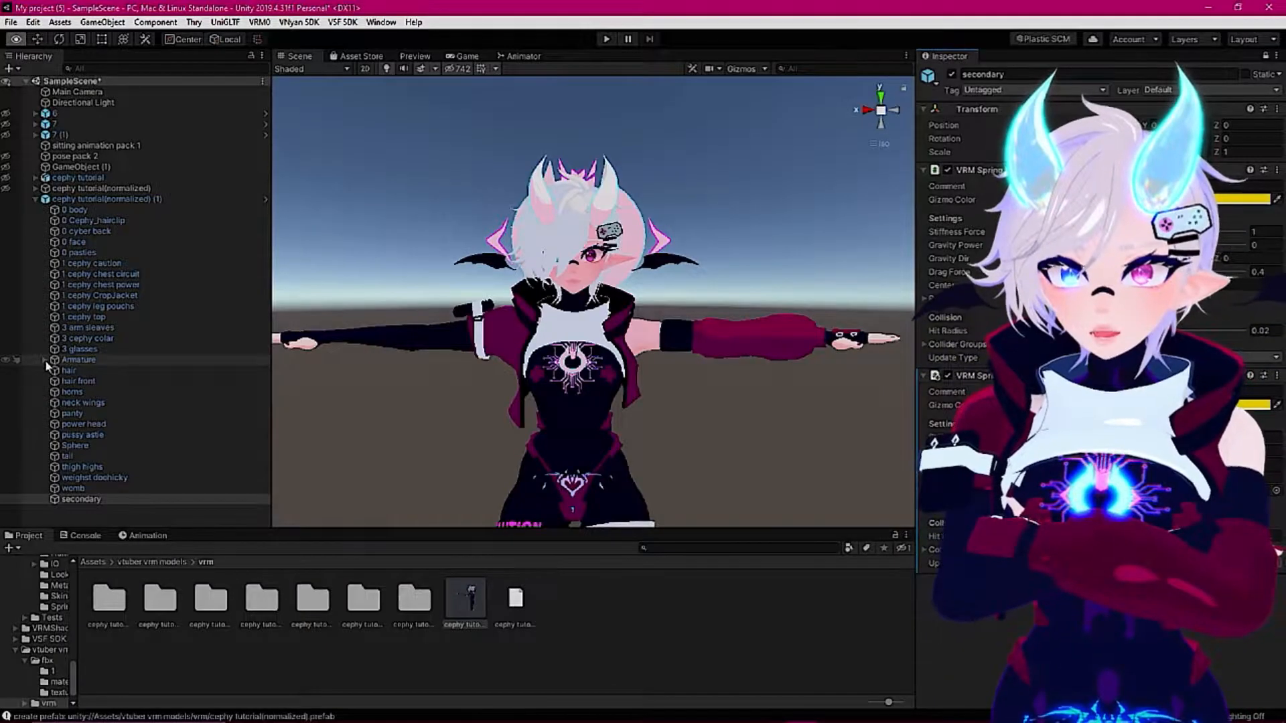
Assign hair 1, Cheek_L, Cheek_L.1, Cheek_R.1, both ears' bones, hair front 1 and hair side left as the new spring bone's root bones
{"action": "left_click", "coordinate": [117, 358], "text": "alt"}
{"action": "scroll", "coordinate": [537, 309], "scroll_direction": "down", "scroll_amount": 10}
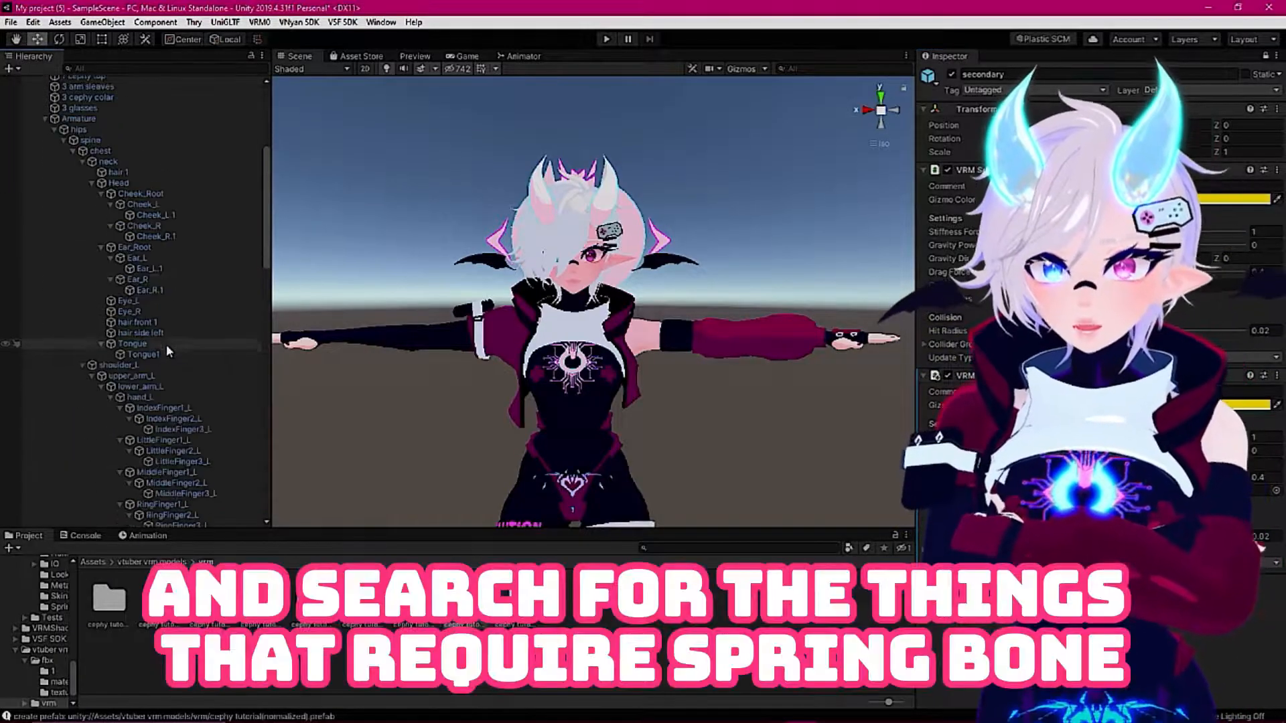
{"action": "scroll", "coordinate": [161, 339], "scroll_direction": "up", "scroll_amount": 8}
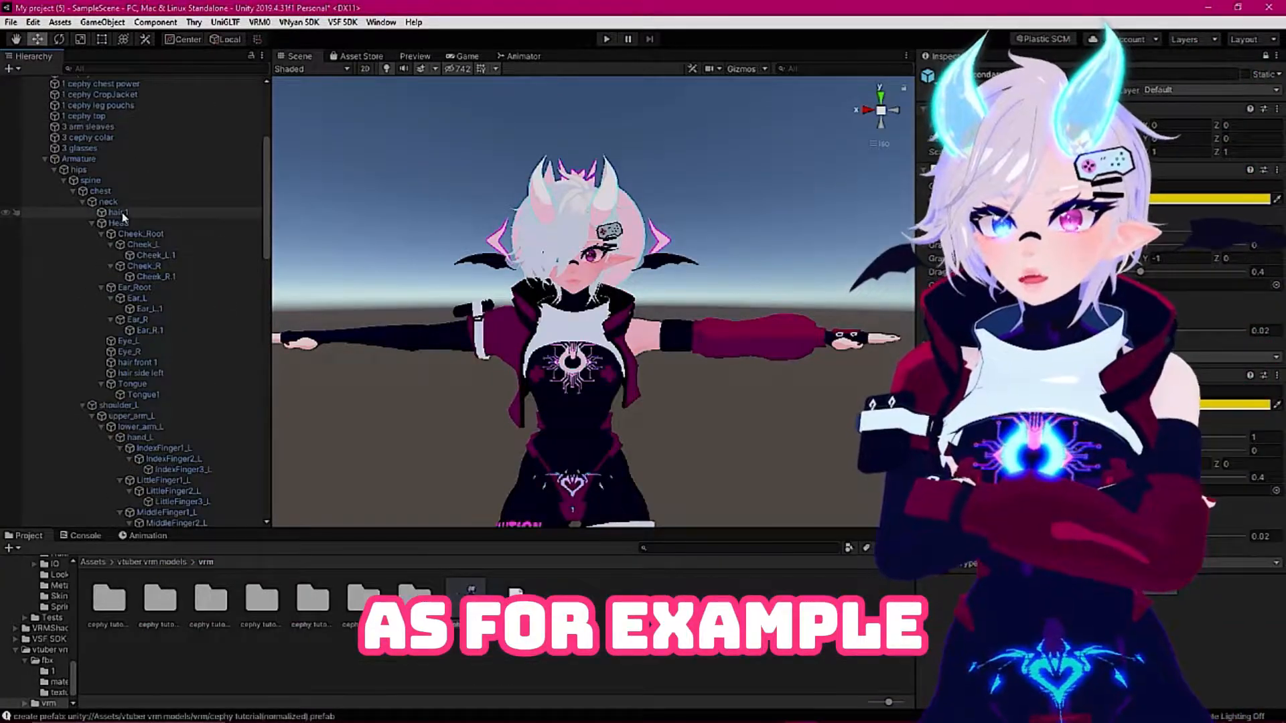
{"action": "left_click", "coordinate": [122, 212]}
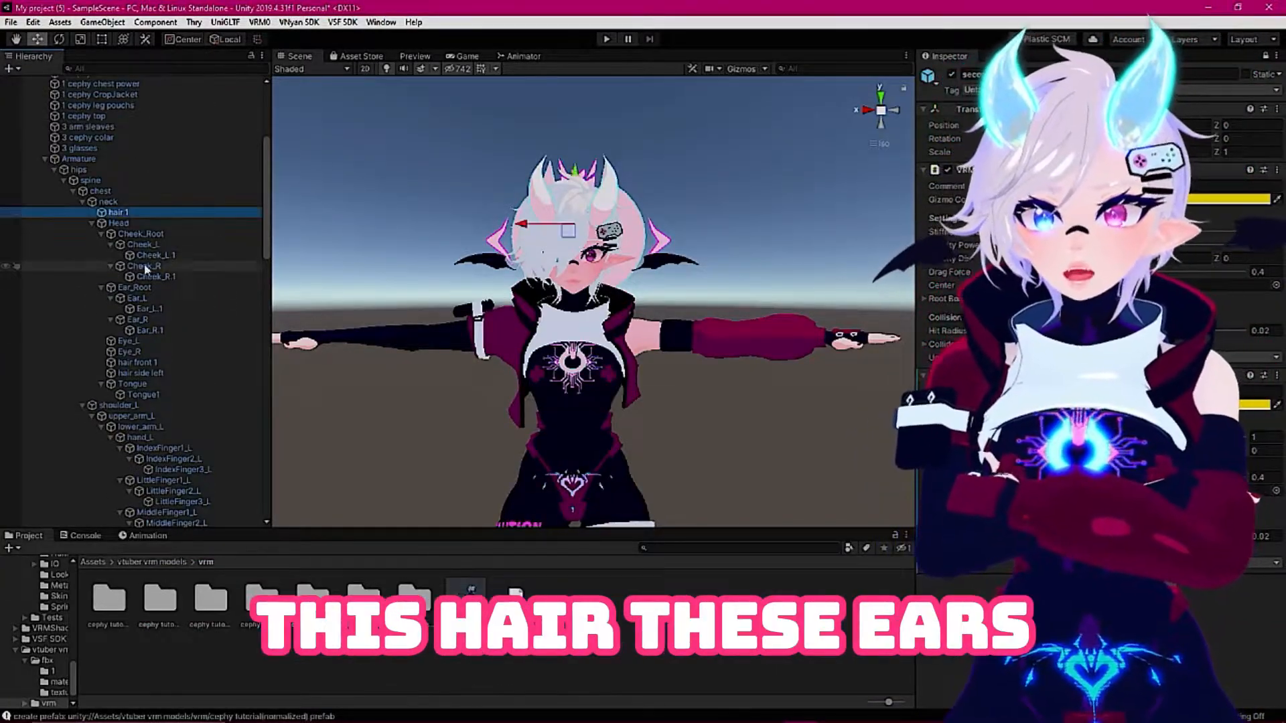
{"action": "left_click", "coordinate": [139, 298], "text": "ctrl"}
{"action": "left_click", "coordinate": [146, 312], "text": "ctrl"}
{"action": "left_click", "coordinate": [147, 329], "text": "ctrl"}
{"action": "left_click", "coordinate": [142, 319], "text": "ctrl"}
{"action": "left_click", "coordinate": [147, 245], "text": "ctrl"}
{"action": "left_click", "coordinate": [150, 256], "text": "ctrl"}
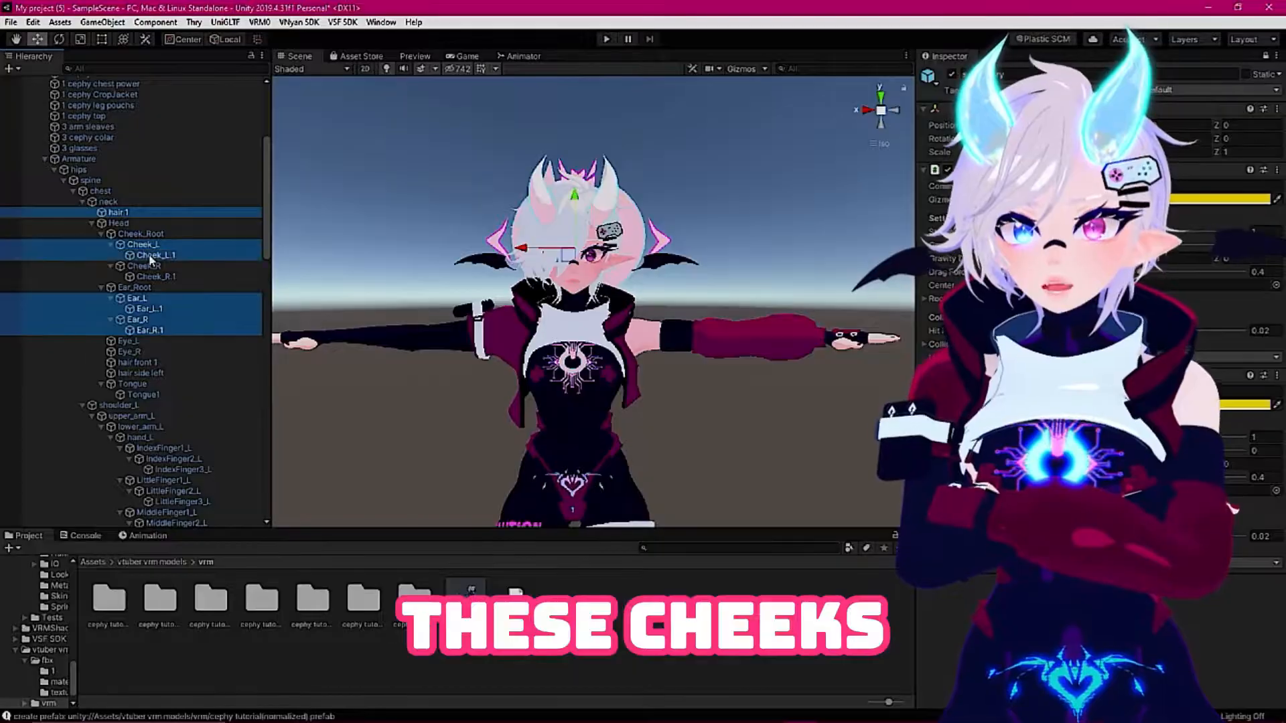
{"action": "left_click", "coordinate": [154, 276], "text": "ctrl"}
{"action": "left_click", "coordinate": [138, 362], "text": "ctrl"}
{"action": "left_click", "coordinate": [138, 374], "text": "ctrl"}
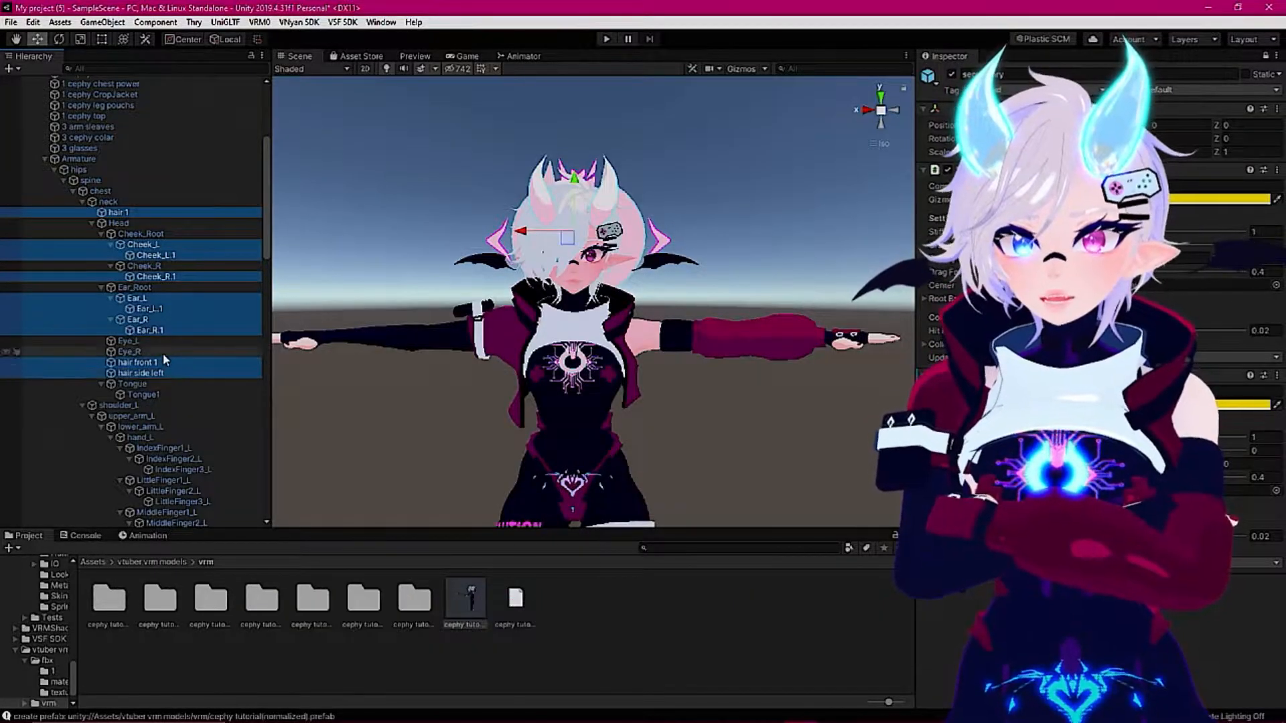
{"action": "scroll", "coordinate": [163, 357], "scroll_direction": "down", "scroll_amount": 1}
{"action": "left_click_drag", "start_coordinate": [149, 289], "coordinate": [708, 499]}
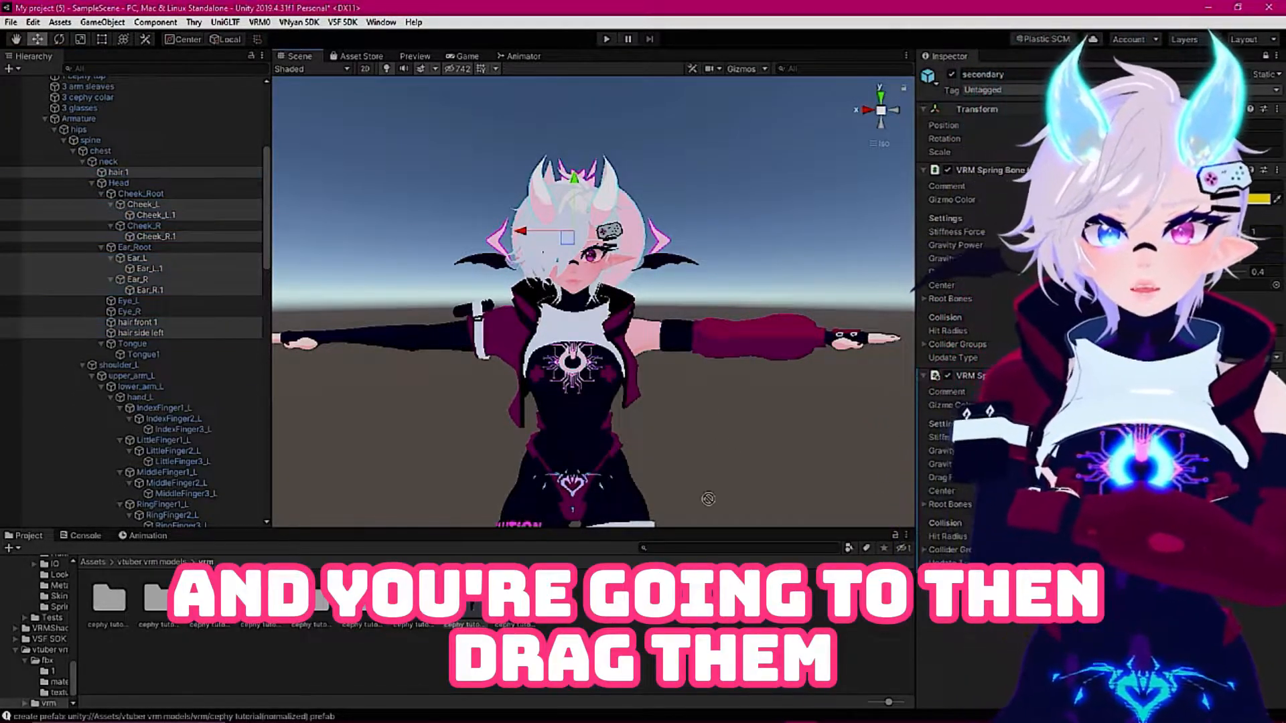
{"action": "mouse_move", "coordinate": [936, 512]}
{"action": "left_mouse_down"}
{"action": "mouse_move", "coordinate": [951, 507]}
{"action": "mouse_move", "coordinate": [938, 507]}
{"action": "left_mouse_up"}
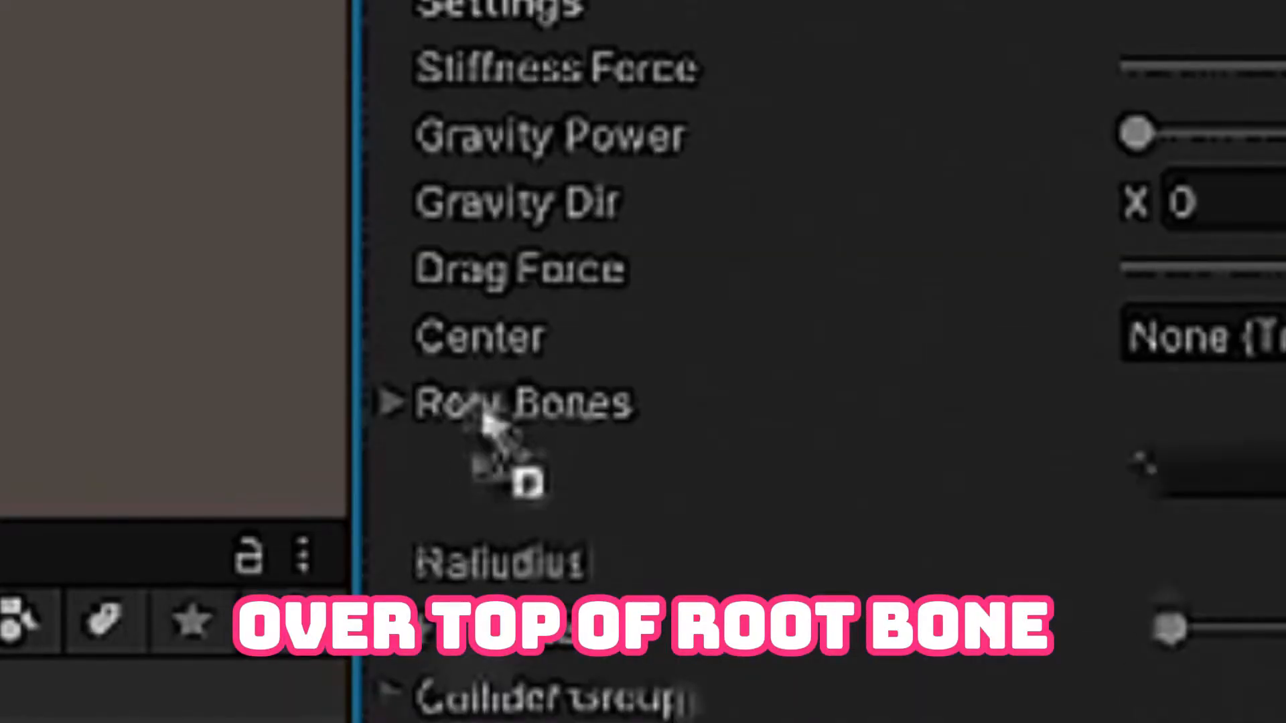
{"action": "left_click_drag", "start_coordinate": [484, 418], "coordinate": [485, 420]}
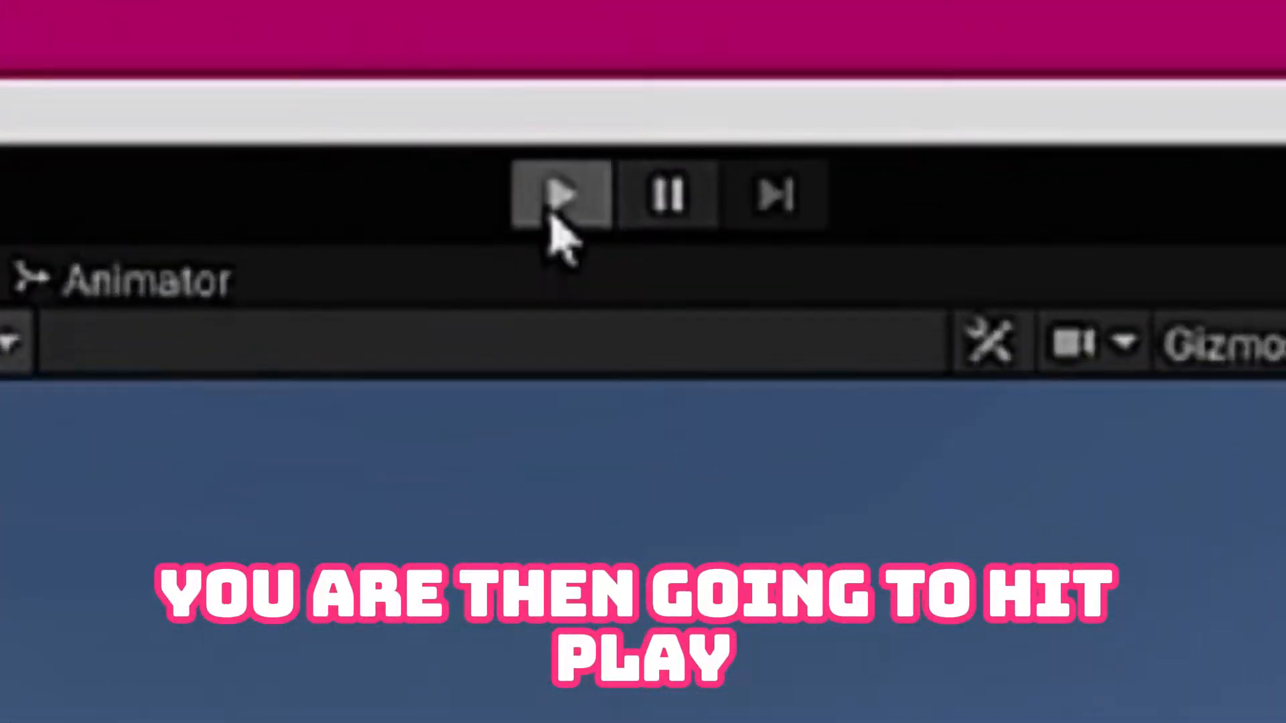
Run the scene in play mode with the hips bone selected, and copy the second VRM Spring Bone component
{"action": "left_click", "coordinate": [606, 39]}
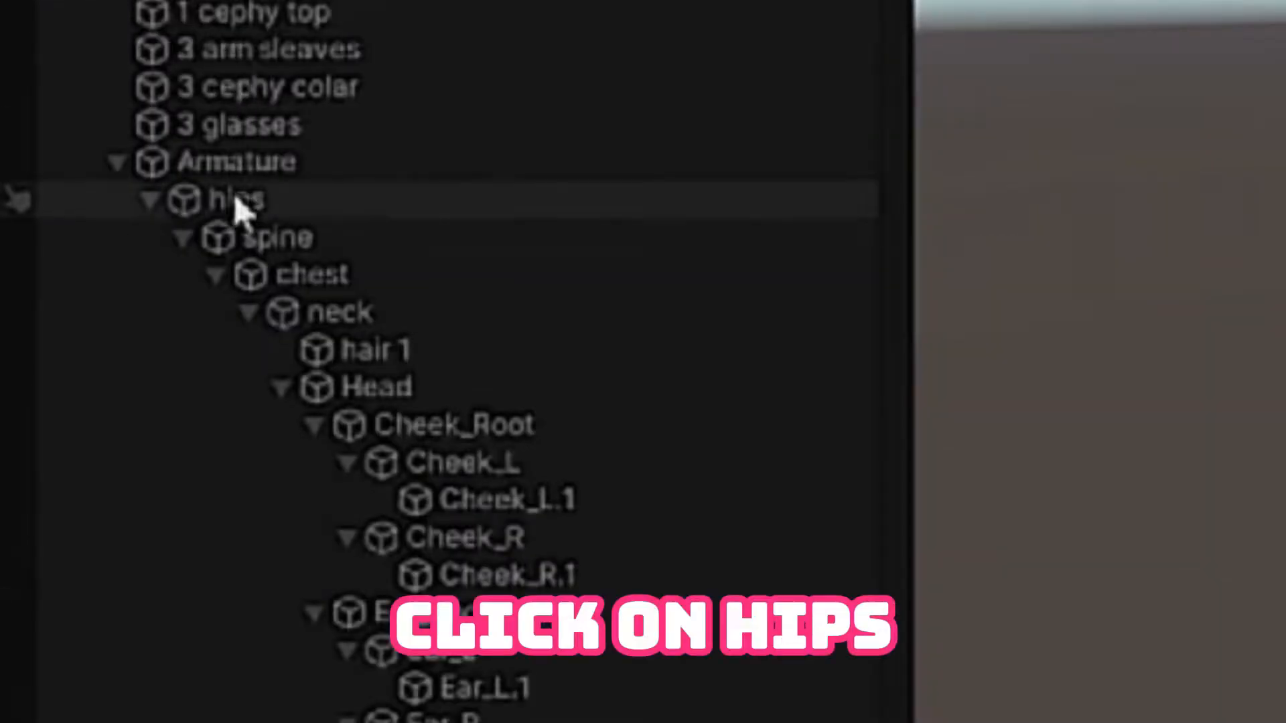
{"action": "left_click", "coordinate": [236, 204]}
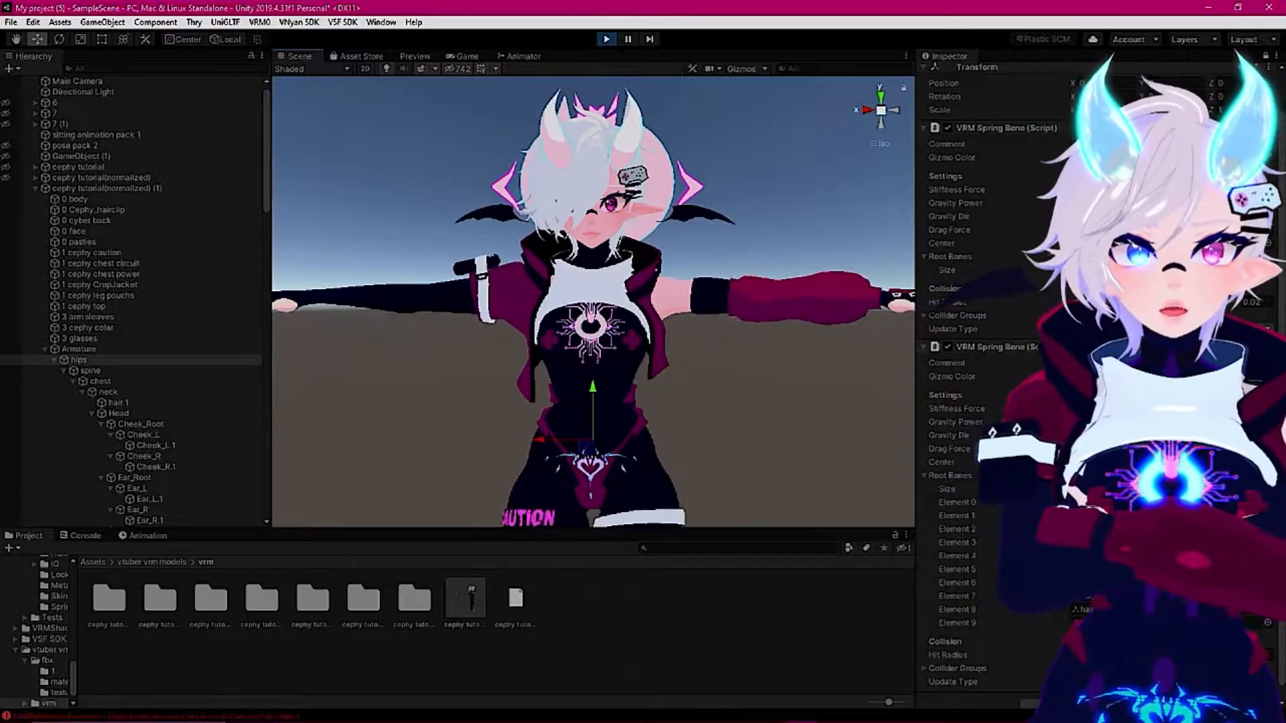
{"action": "right_click", "coordinate": [1132, 350]}
{"action": "left_click", "coordinate": [1172, 423]}
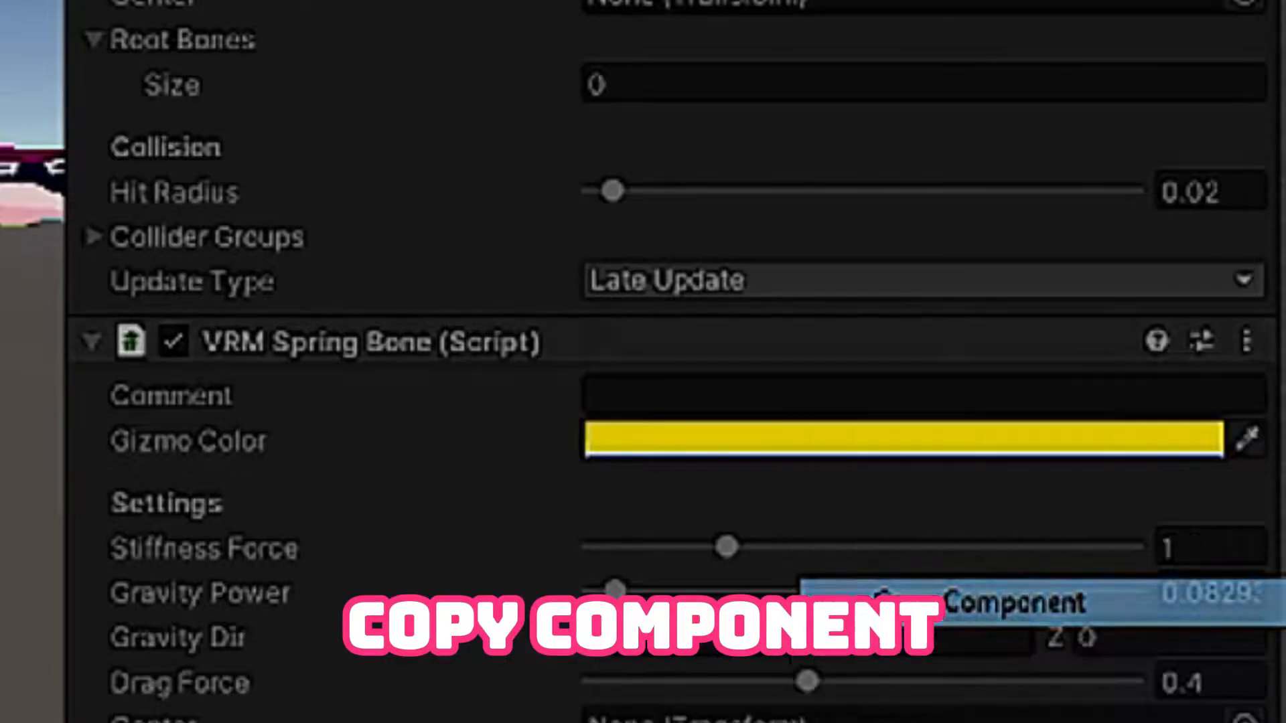
Stop play mode and paste the copied component values onto the second VRM Spring Bone
{"action": "left_click", "coordinate": [607, 39]}
{"action": "middle_click_drag", "start_coordinate": [630, 263], "coordinate": [626, 243]}
{"action": "right_click", "coordinate": [1270, 349]}
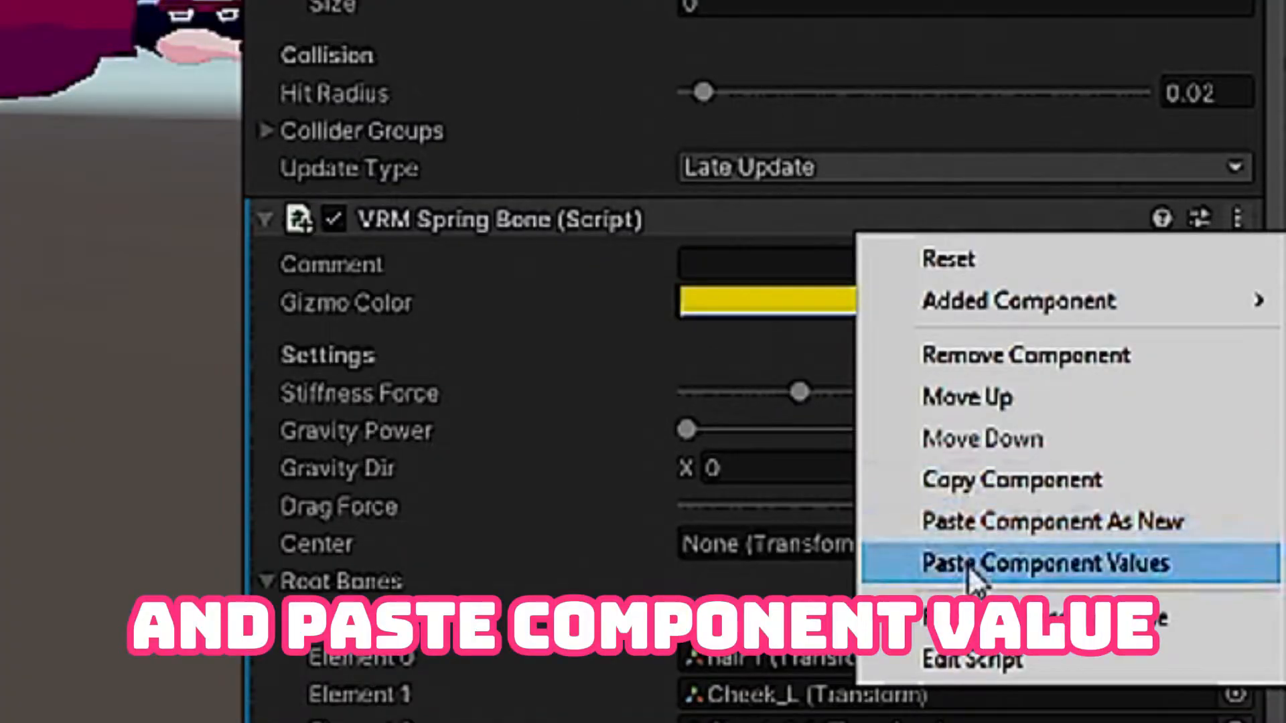
{"action": "left_click", "coordinate": [971, 565]}
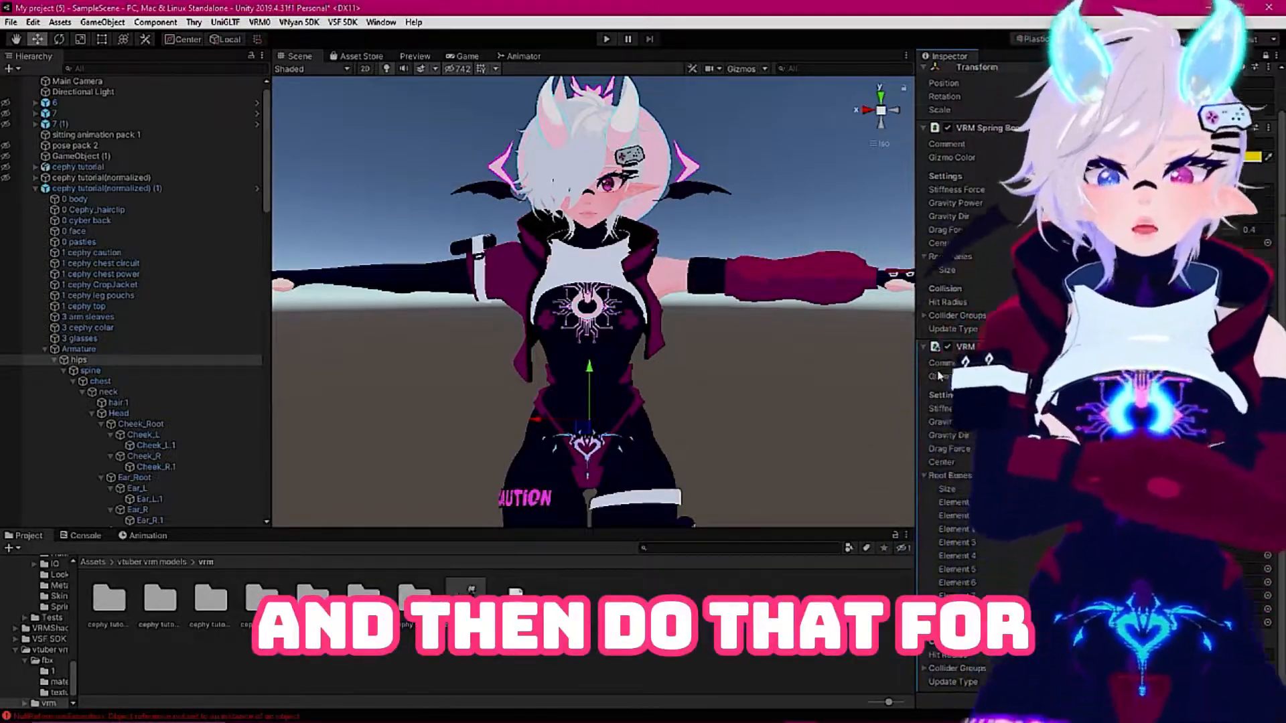
Select the cephy tutorial(normalized) (1) avatar and unlock the inspector to show its components
{"action": "scroll", "coordinate": [937, 375], "scroll_direction": "down", "scroll_amount": 1}
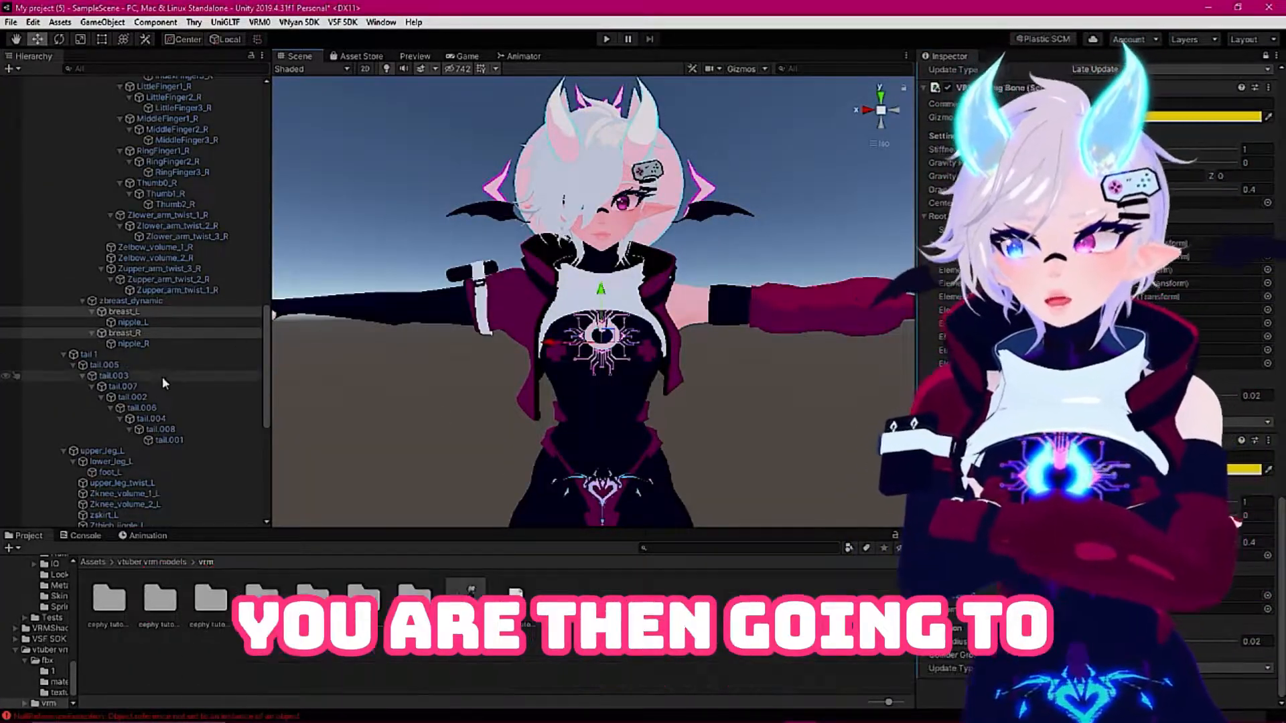
{"action": "scroll", "coordinate": [143, 364], "scroll_direction": "up", "scroll_amount": 15}
{"action": "left_click", "coordinate": [654, 284]}
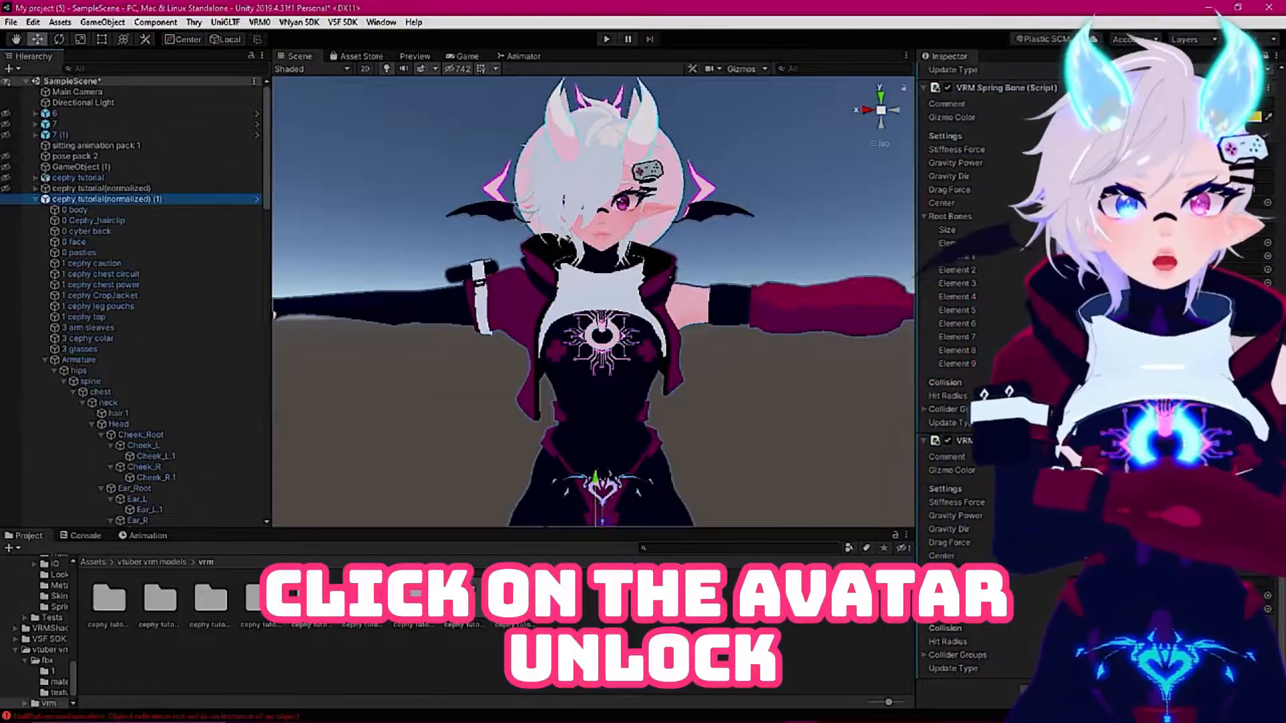
{"action": "left_click", "coordinate": [1264, 57]}
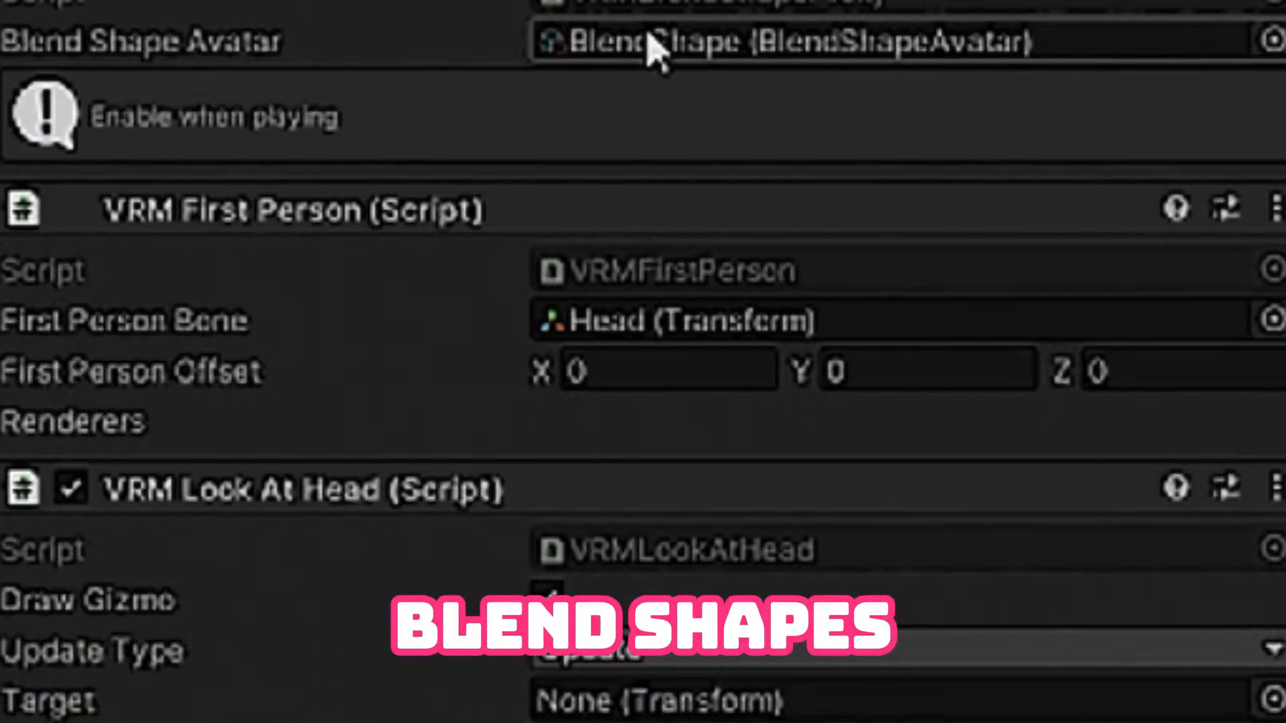
Open the avatar's BlendShape asset and frame the face in the blend shape preview
{"action": "left_click", "coordinate": [647, 45]}
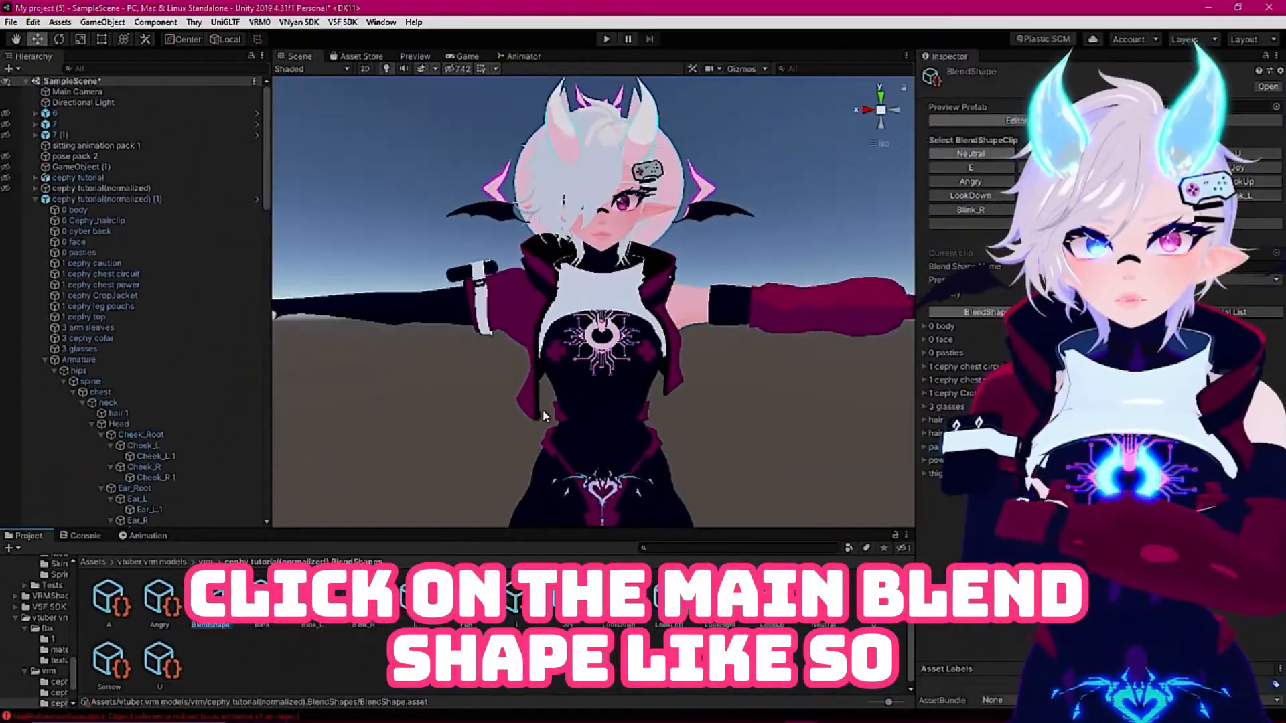
{"action": "middle_click_drag", "start_coordinate": [732, 312], "coordinate": [619, 372]}
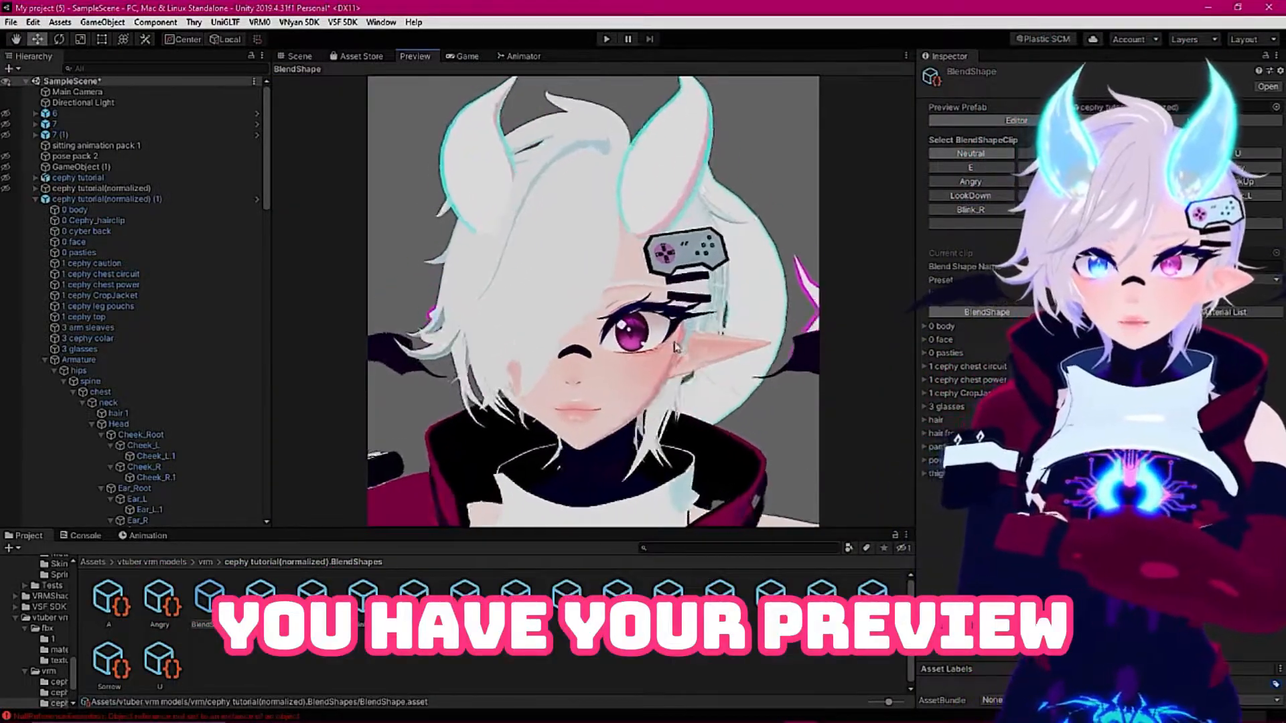
{"action": "left_click_drag", "start_coordinate": [675, 348], "coordinate": [687, 360]}
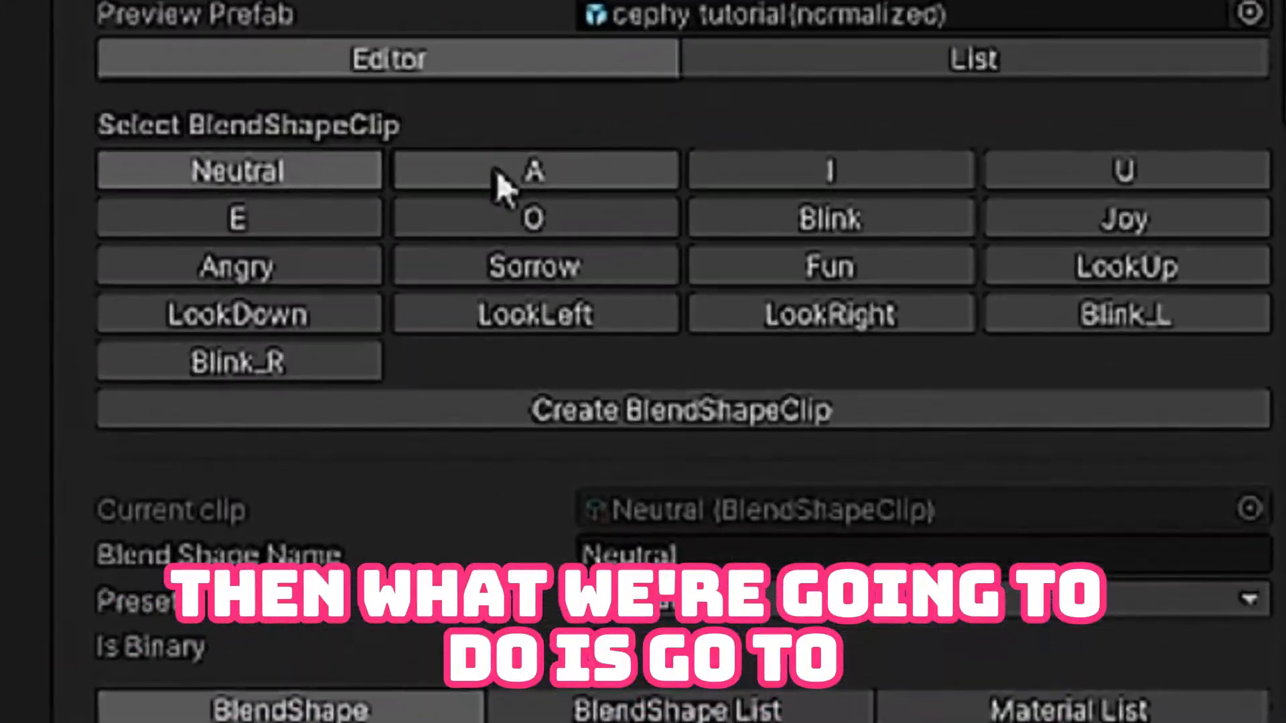
Select the A blend shape clip and raise the vrc.v_aa shape of the 0 face mesh
{"action": "left_click", "coordinate": [1048, 156]}
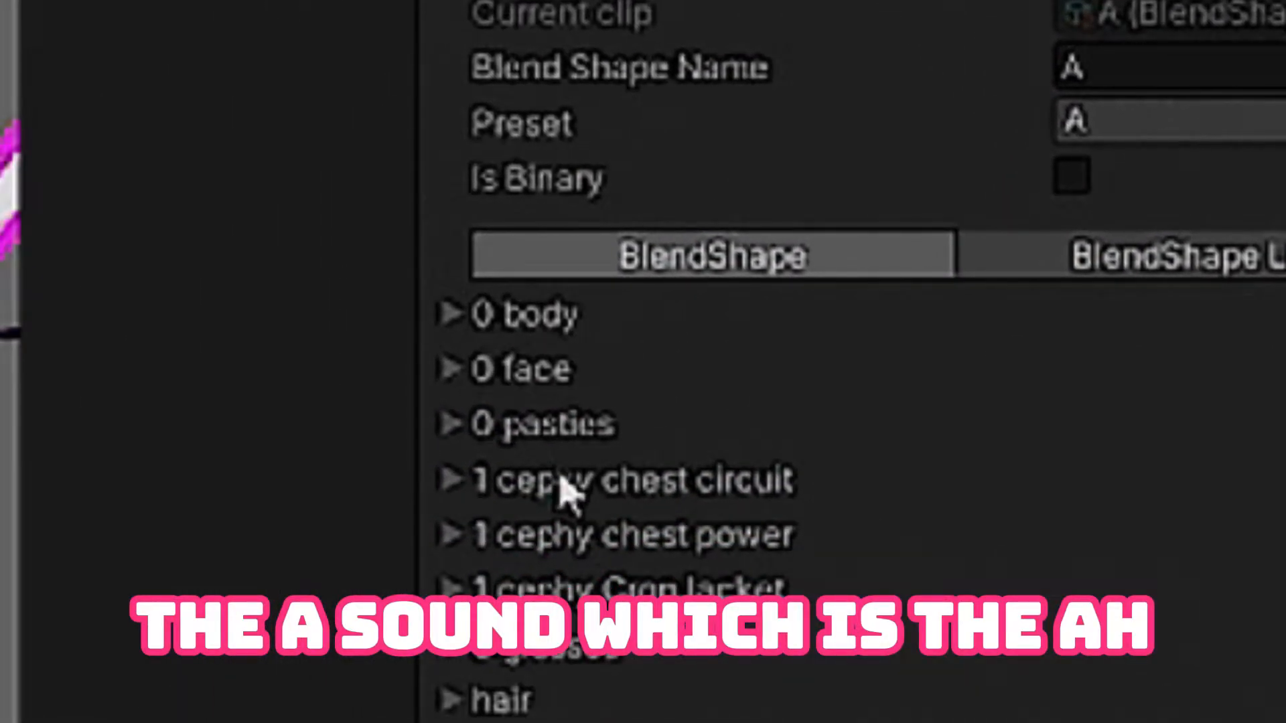
{"action": "left_click", "coordinate": [447, 369]}
{"action": "left_click", "coordinate": [1063, 424]}
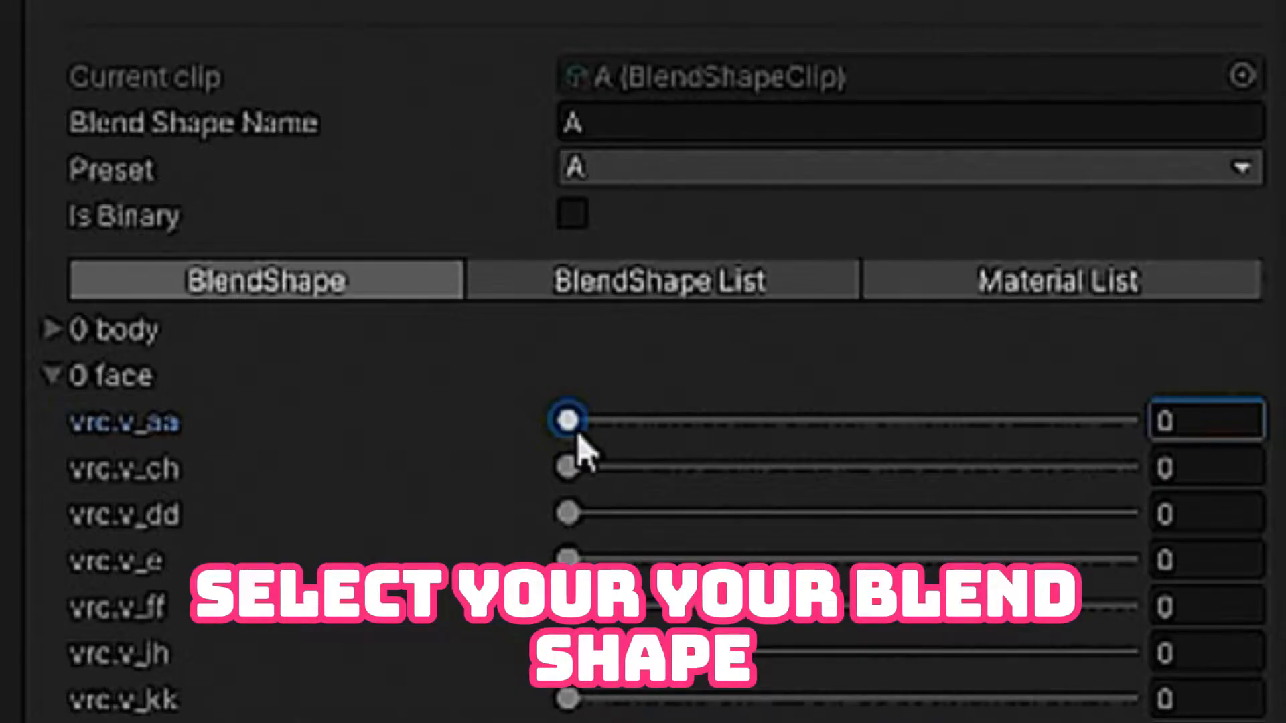
{"action": "left_click_drag", "start_coordinate": [830, 442], "coordinate": [1205, 445]}
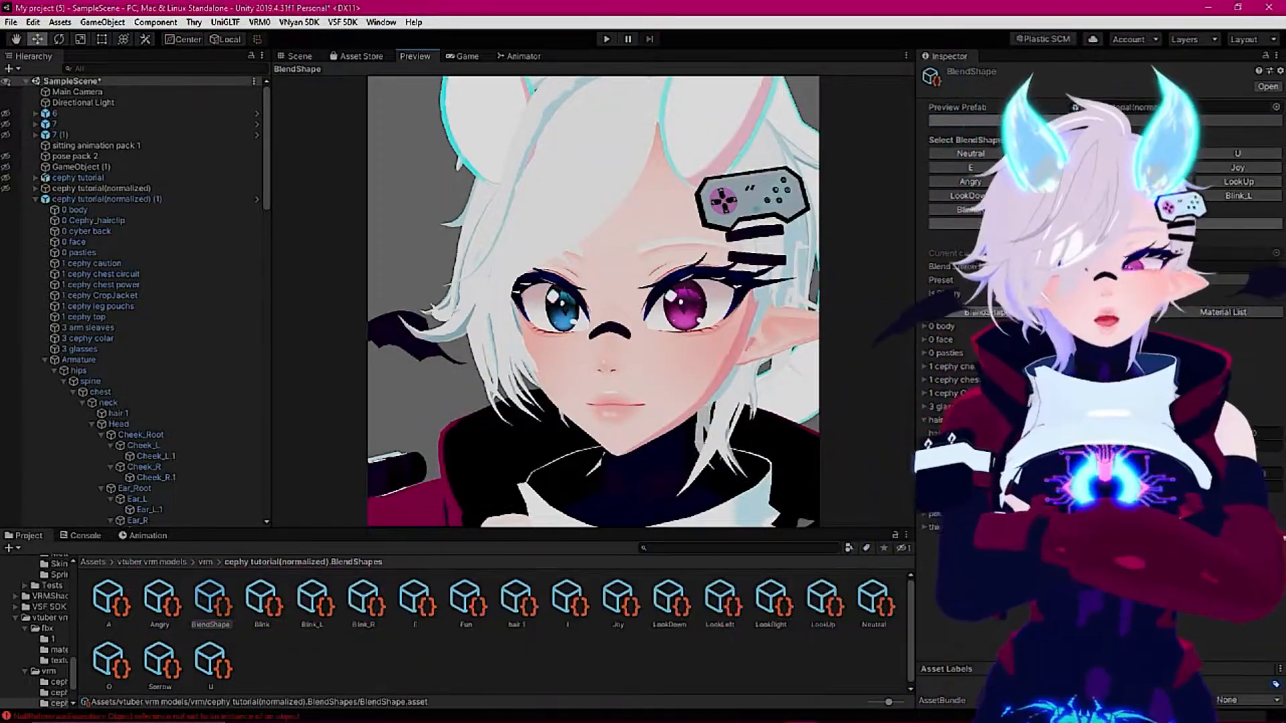
Create a new BlendShapeClip named glasses in the cephy tutorial(normalized).BlendShapes folder
{"action": "left_click", "coordinate": [1106, 224]}
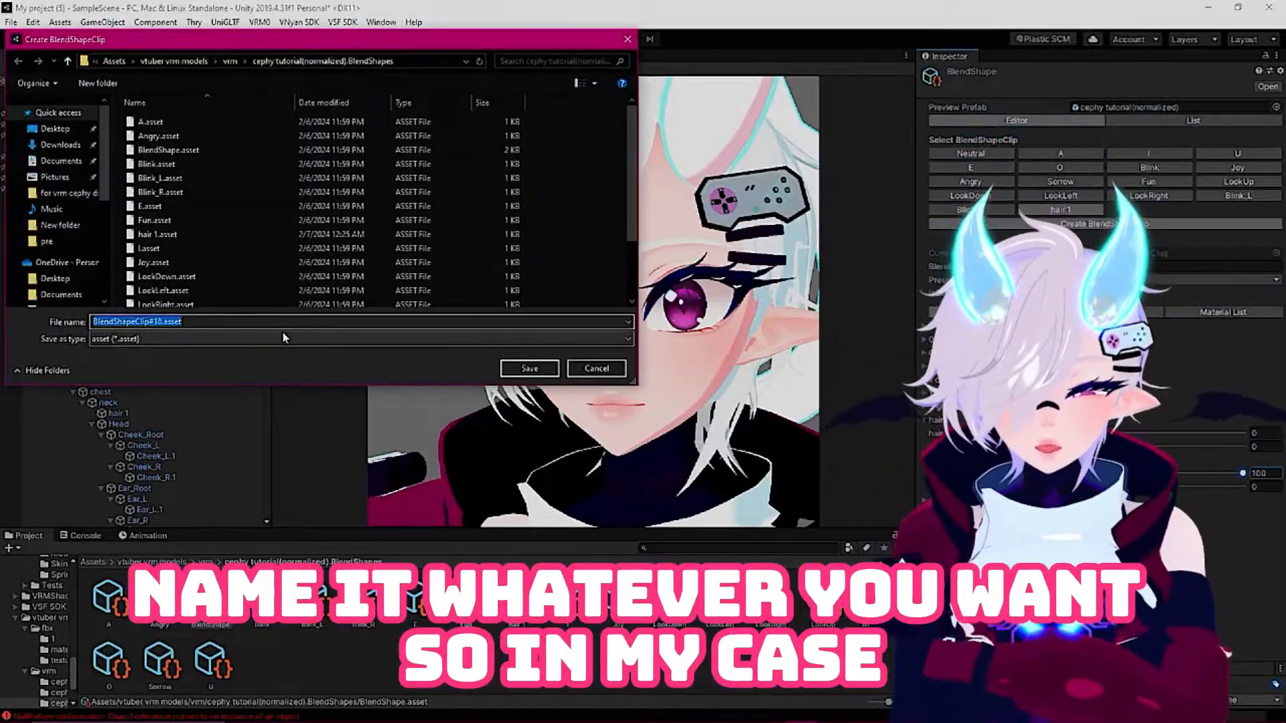
{"action": "type", "text": "gl"}
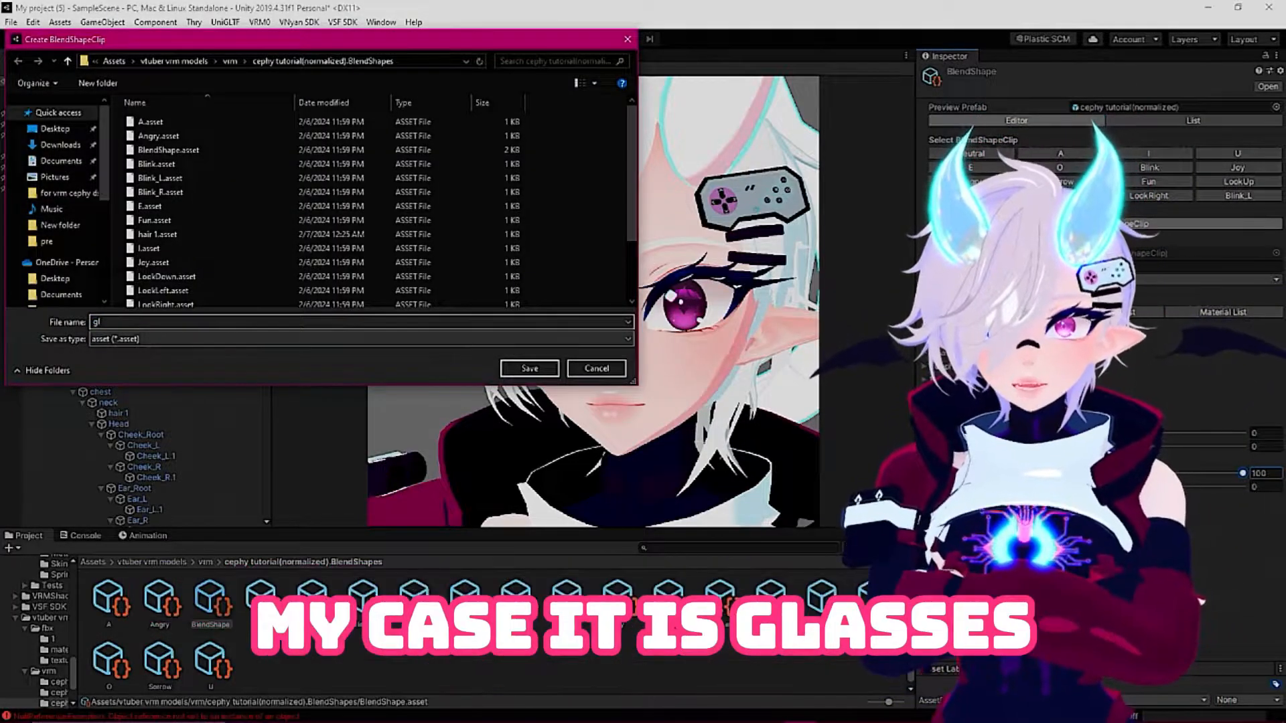
{"action": "type", "text": "asses"}
{"action": "key", "text": "Return"}
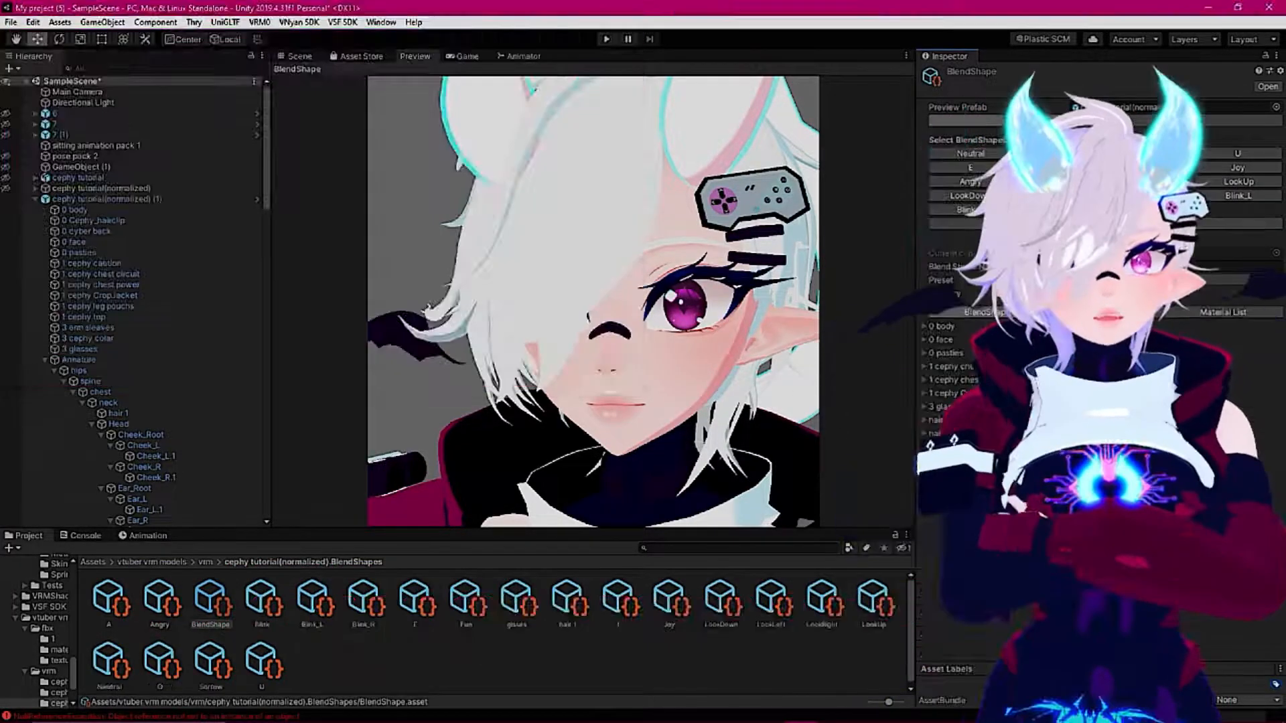
Set the glasses shape of the 3 glasses mesh to 100, and create another BlendShapeClip named blush
{"action": "left_click", "coordinate": [924, 407]}
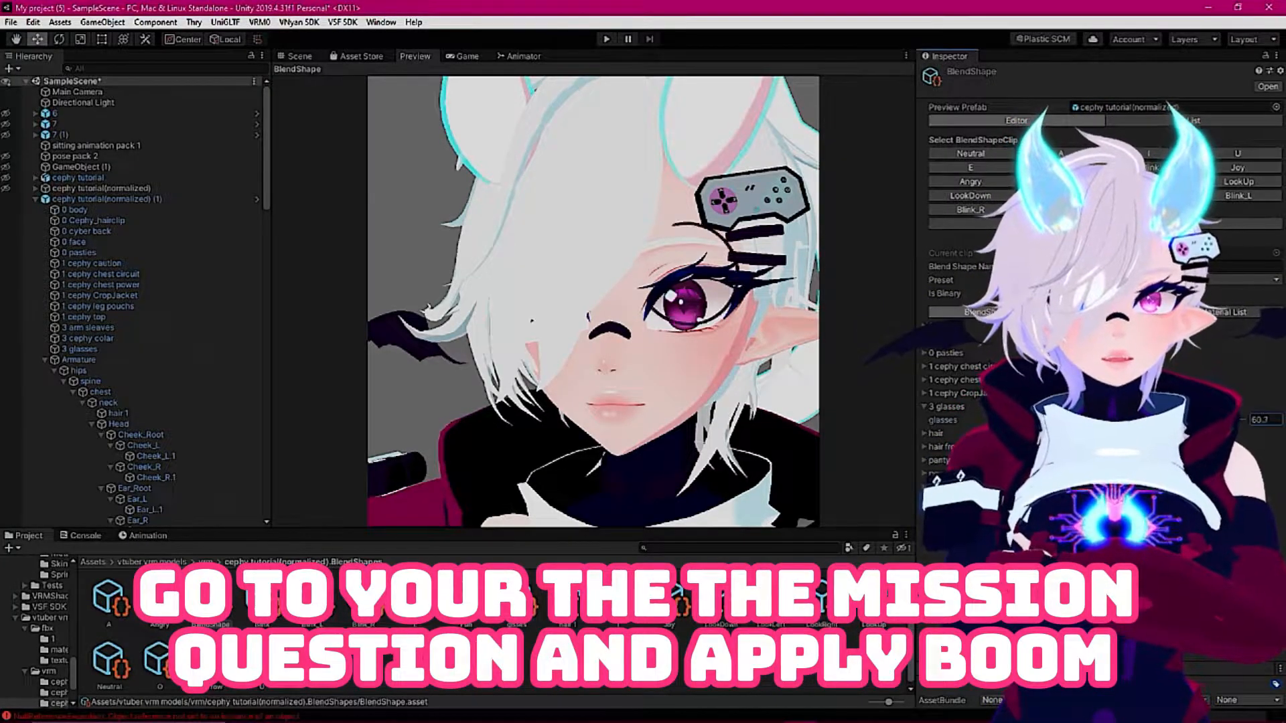
{"action": "left_click_drag", "start_coordinate": [731, 395], "coordinate": [634, 393]}
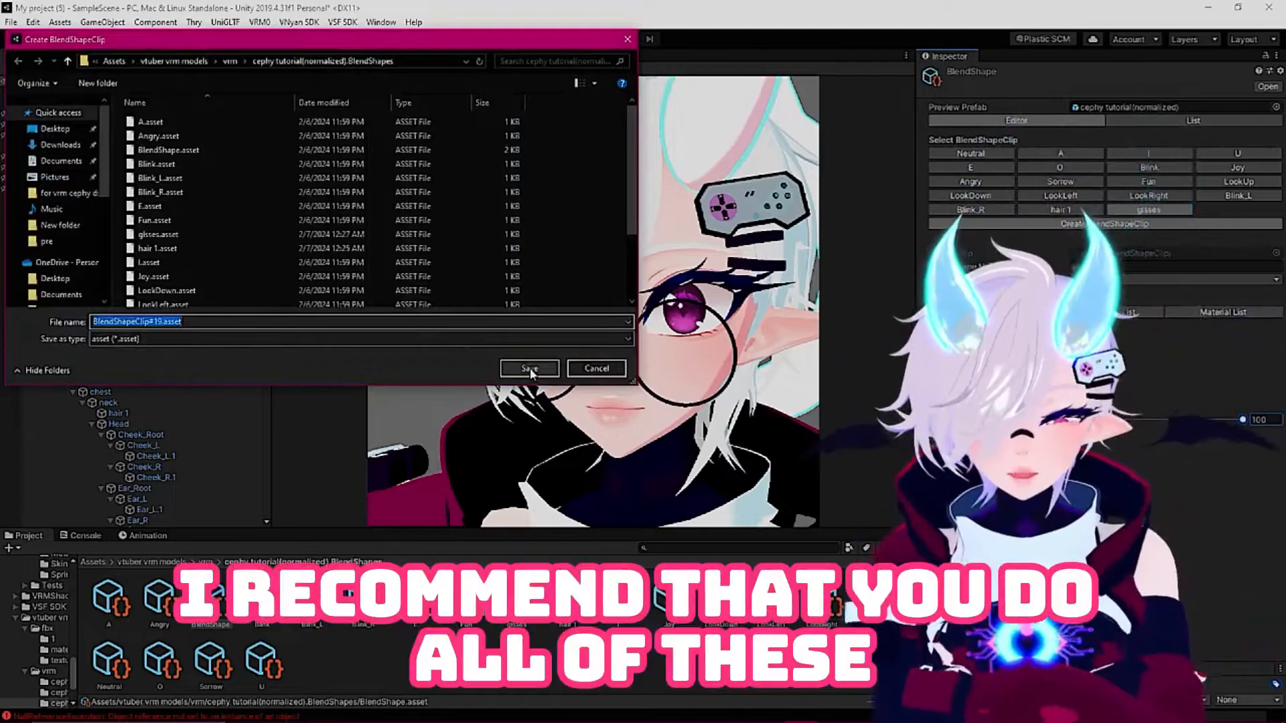
{"action": "type", "text": "blush"}
{"action": "left_click", "coordinate": [529, 369]}
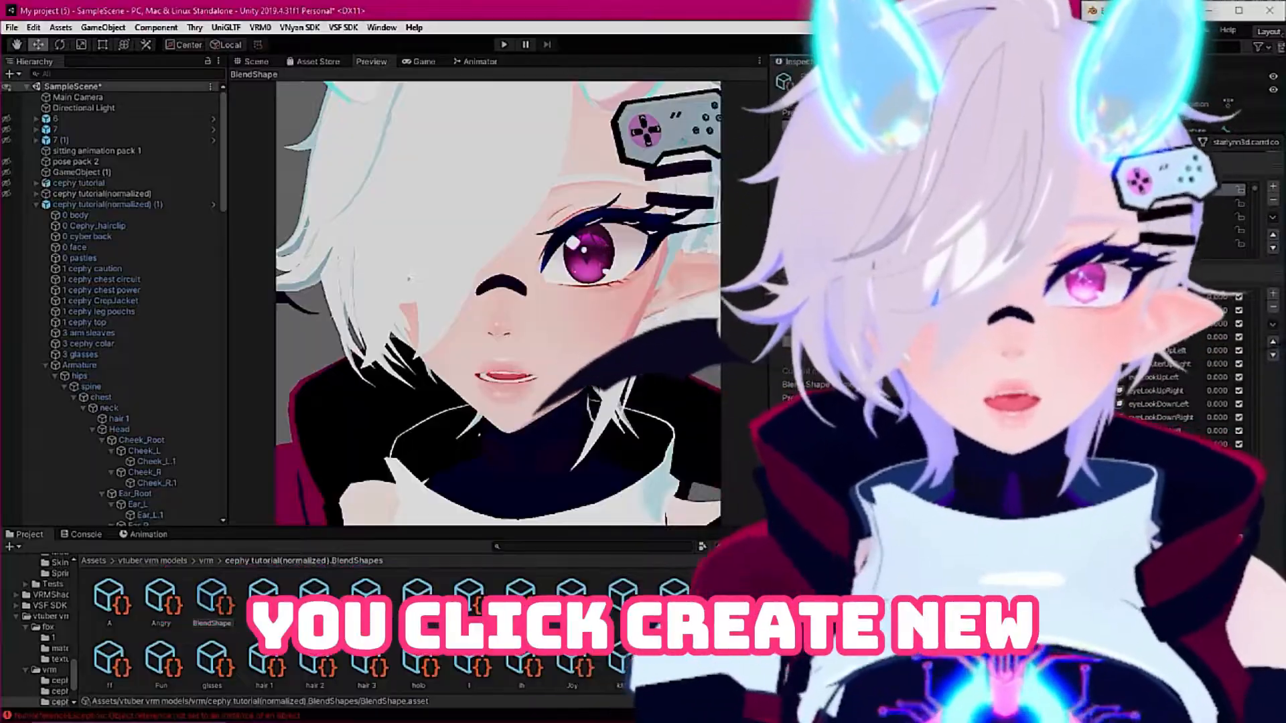
Create a BlendShapeClip named browInnerUp, copying the name from the matching shape key in Blender
{"action": "left_click", "coordinate": [925, 341]}
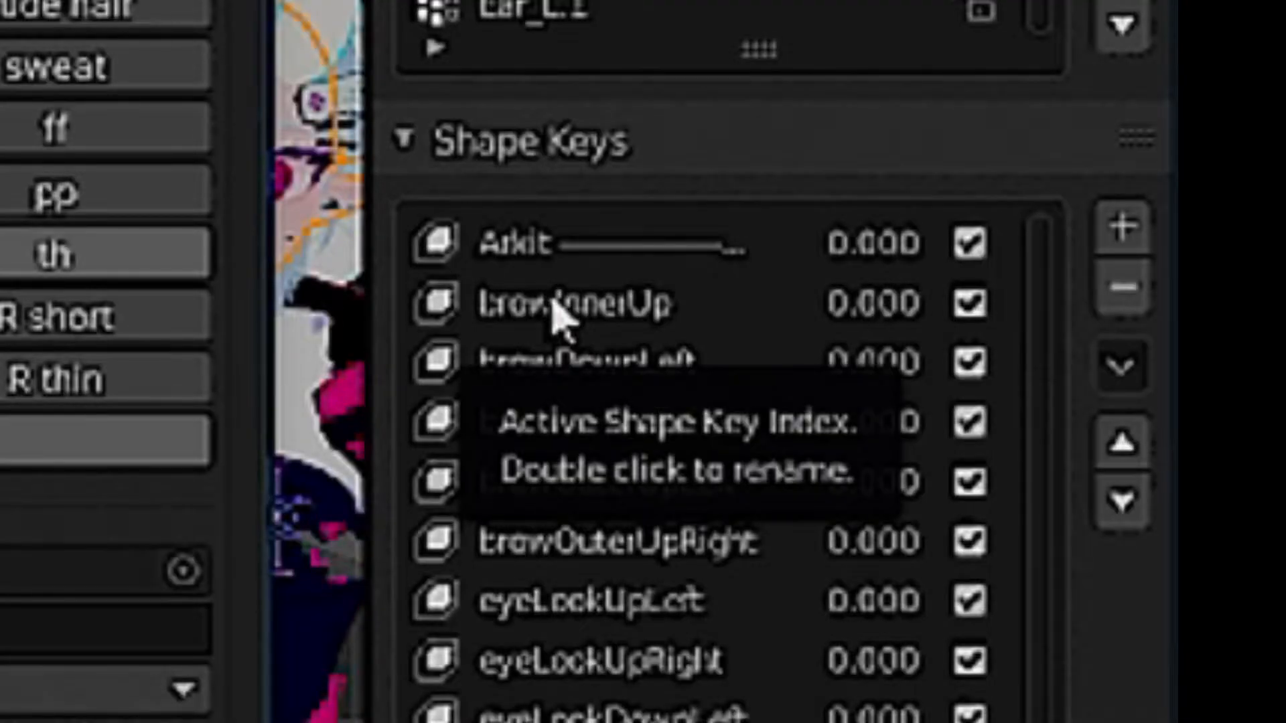
{"action": "double_click", "coordinate": [552, 301]}
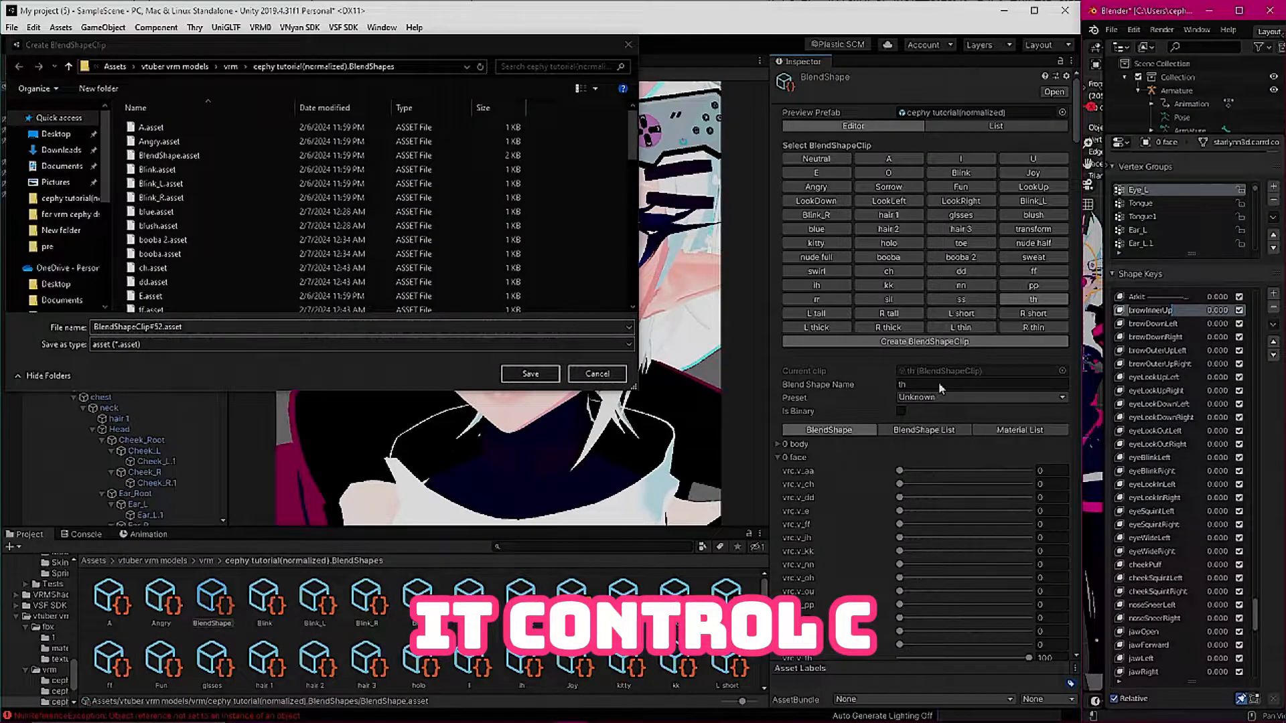
{"action": "left_click", "coordinate": [127, 327]}
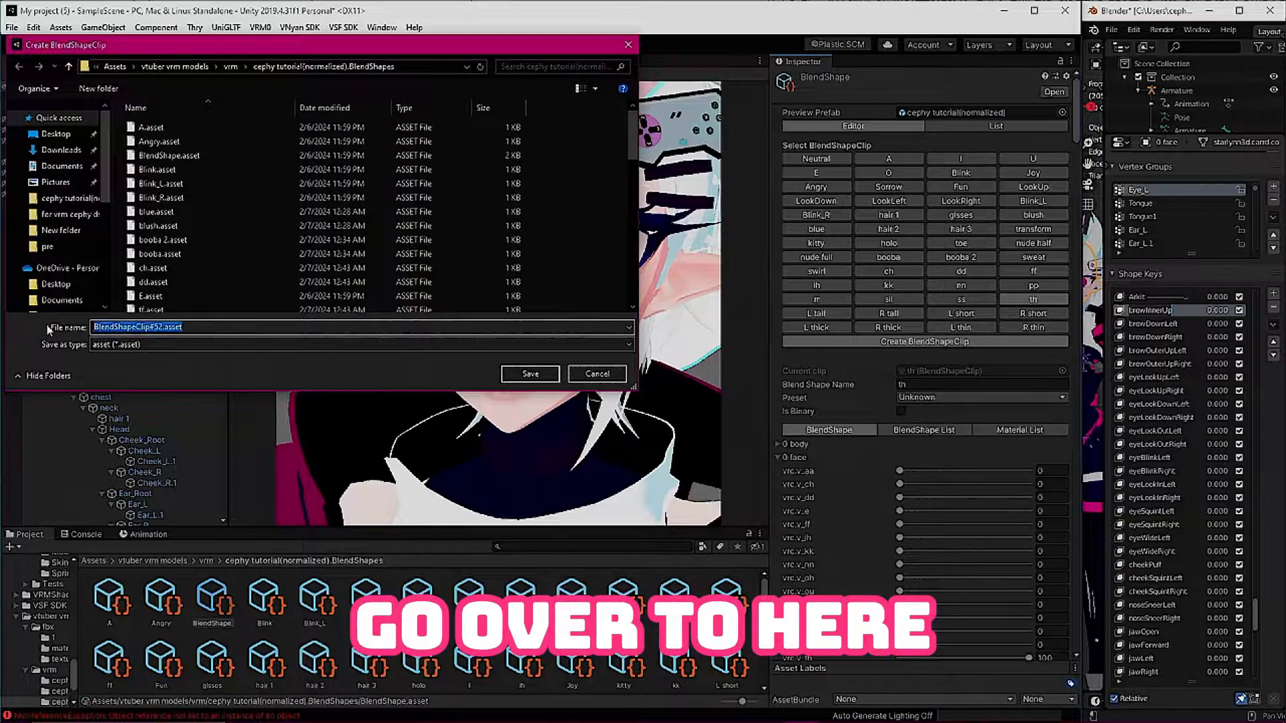
{"action": "key", "text": "ctrl+v"}
{"action": "left_click", "coordinate": [529, 374]}
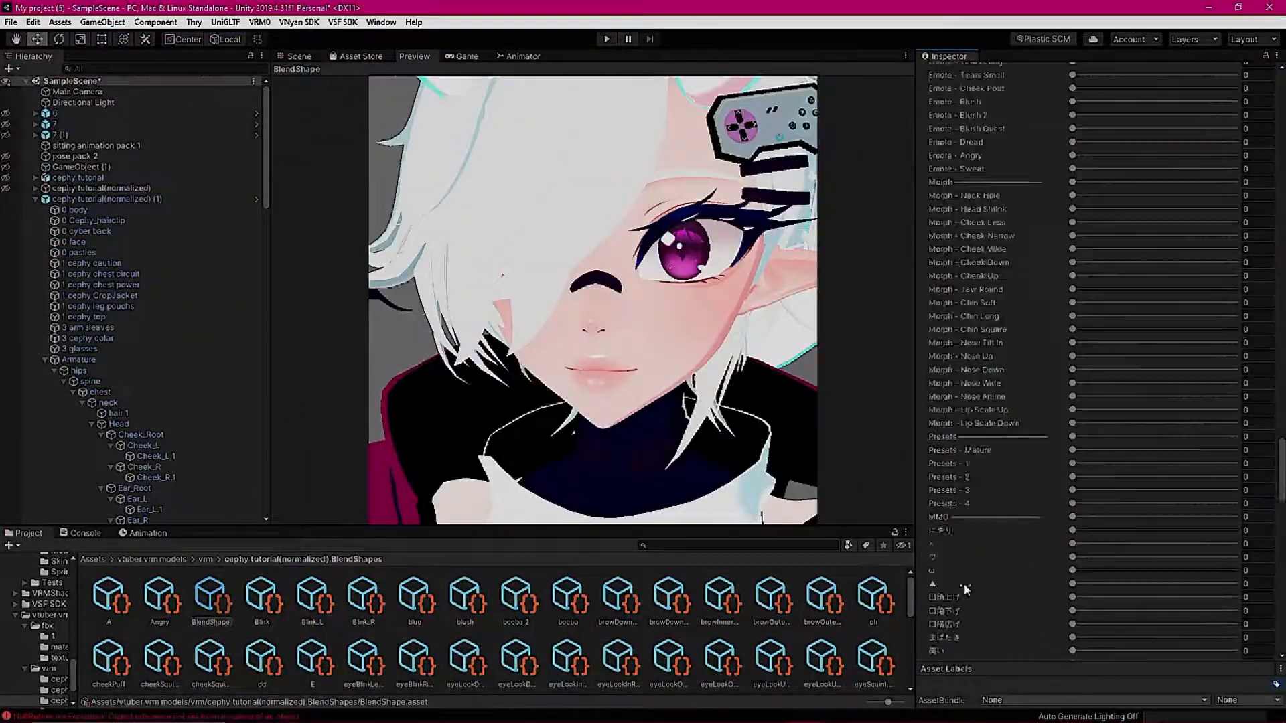
{"action": "scroll", "coordinate": [958, 469], "scroll_direction": "up", "scroll_amount": 10}
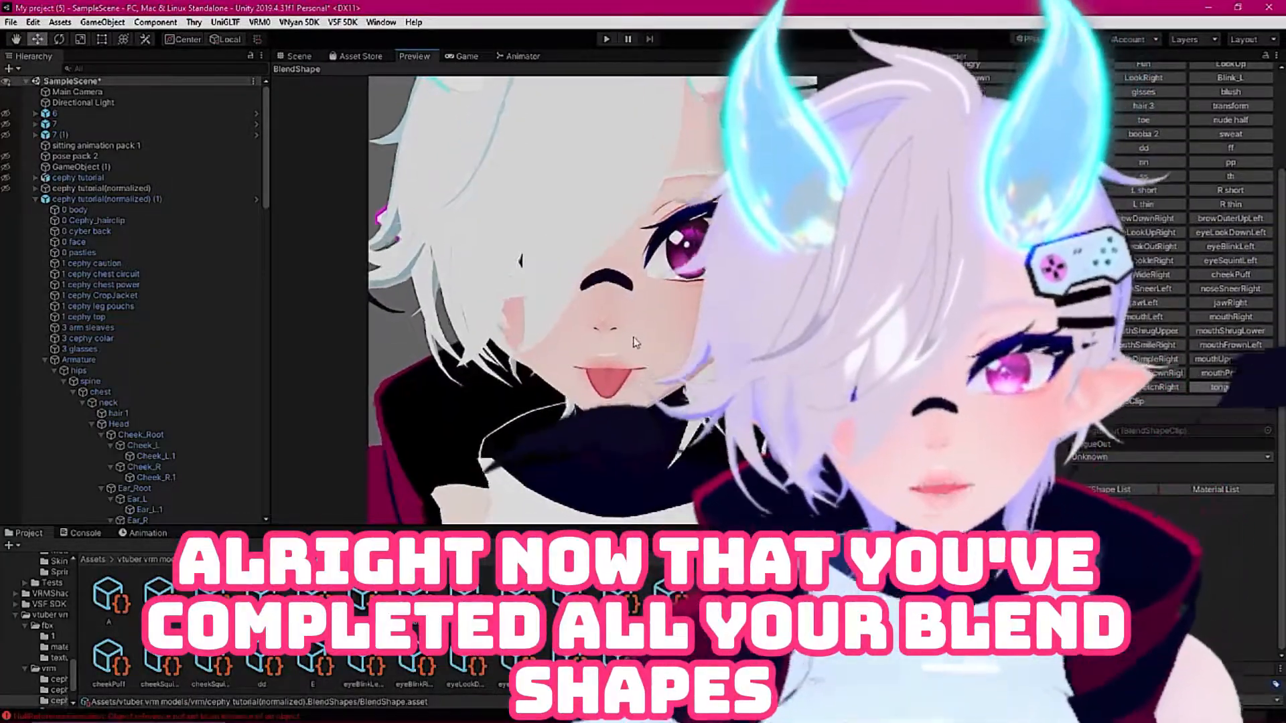
{"action": "left_click_drag", "start_coordinate": [636, 343], "coordinate": [661, 327]}
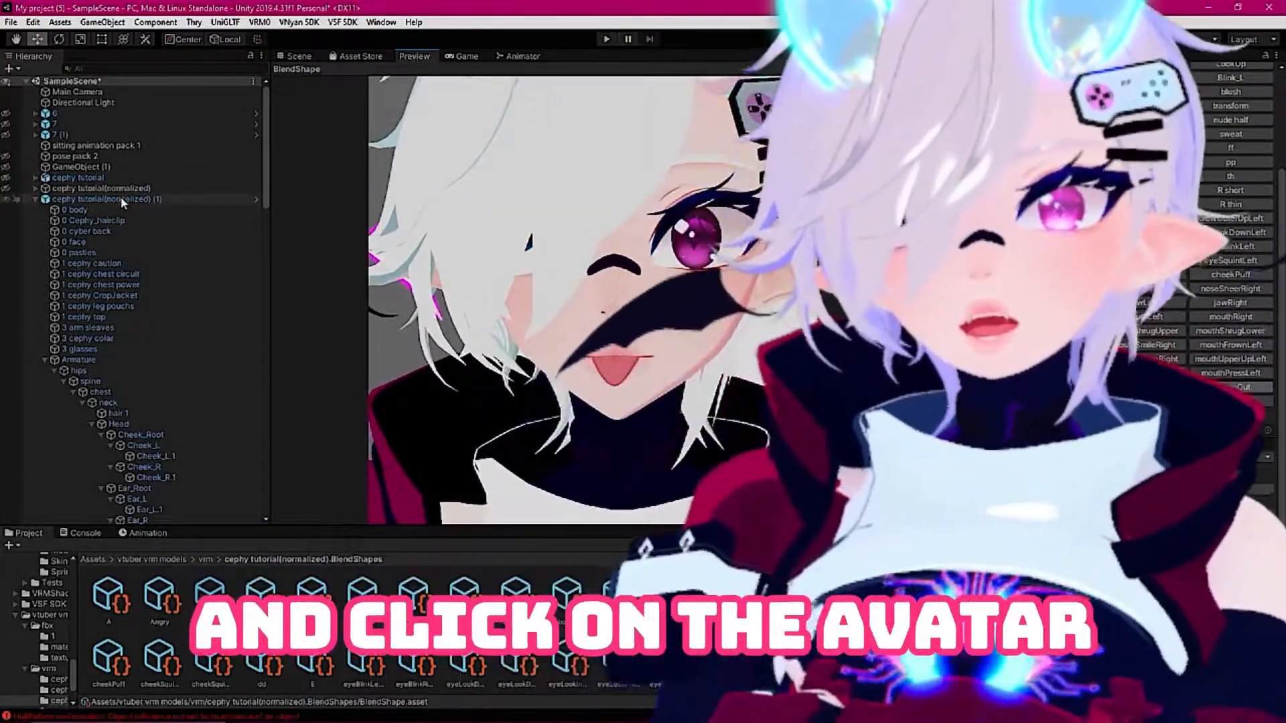
Open the VRM 0.x exporter for the cephy tutorial(normalized) (1) avatar and review its meta information
{"action": "left_click", "coordinate": [121, 199]}
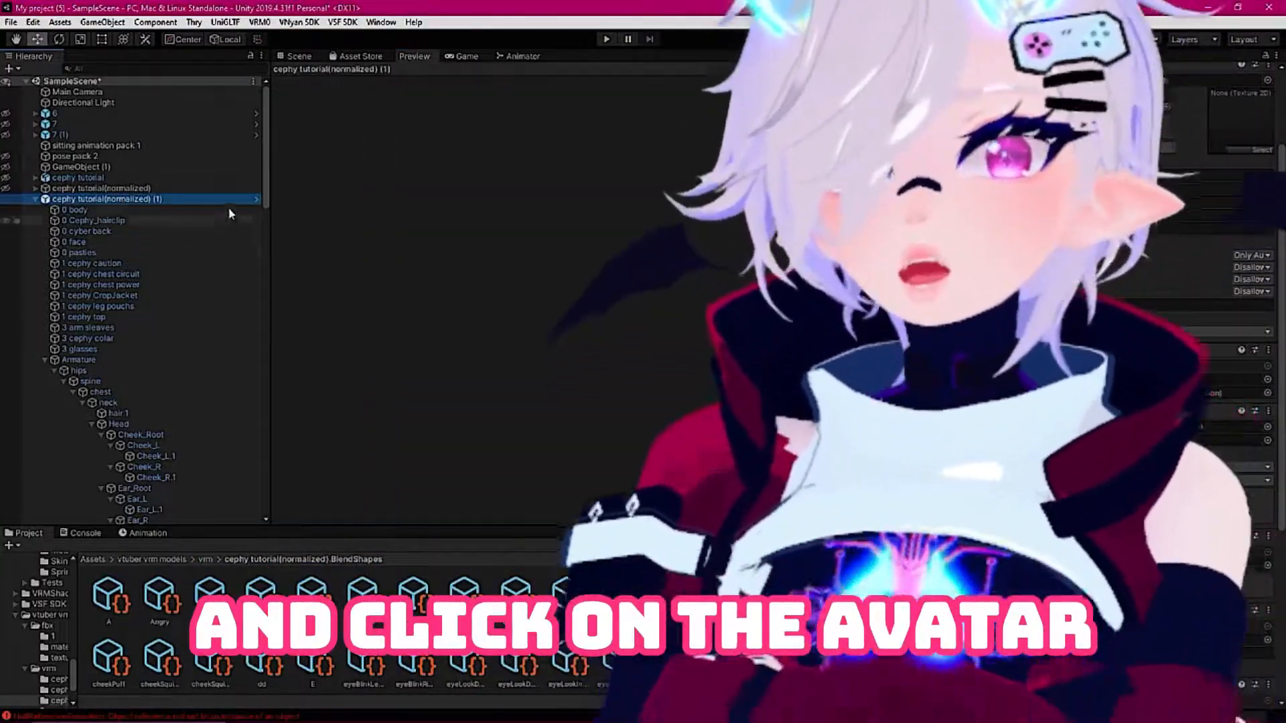
{"action": "left_click", "coordinate": [260, 22]}
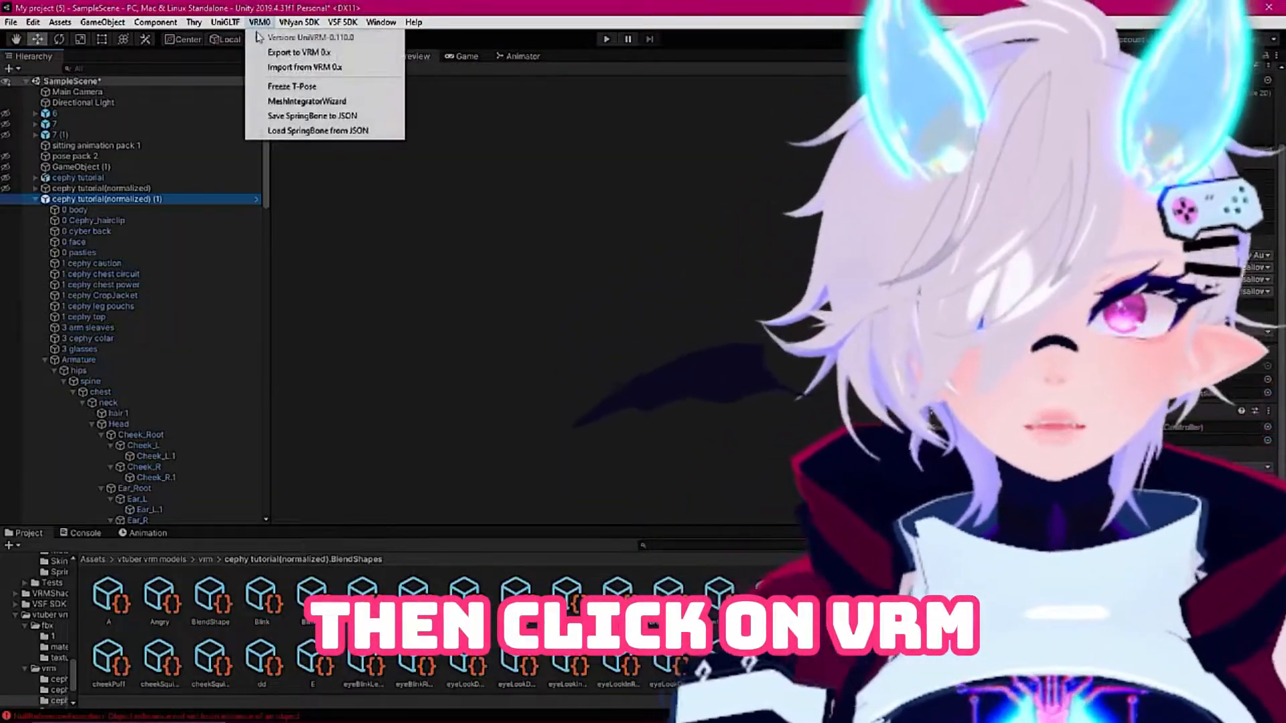
{"action": "left_click", "coordinate": [274, 52]}
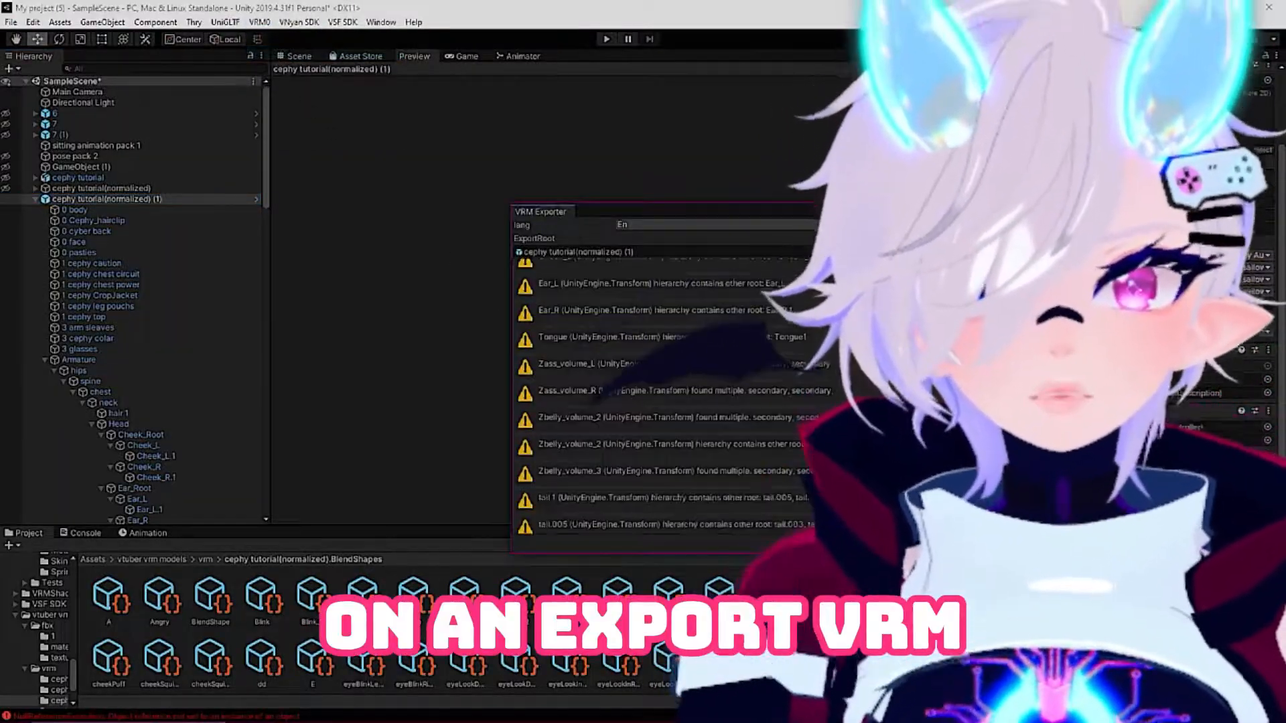
{"action": "scroll", "coordinate": [678, 347], "scroll_direction": "down", "scroll_amount": 6}
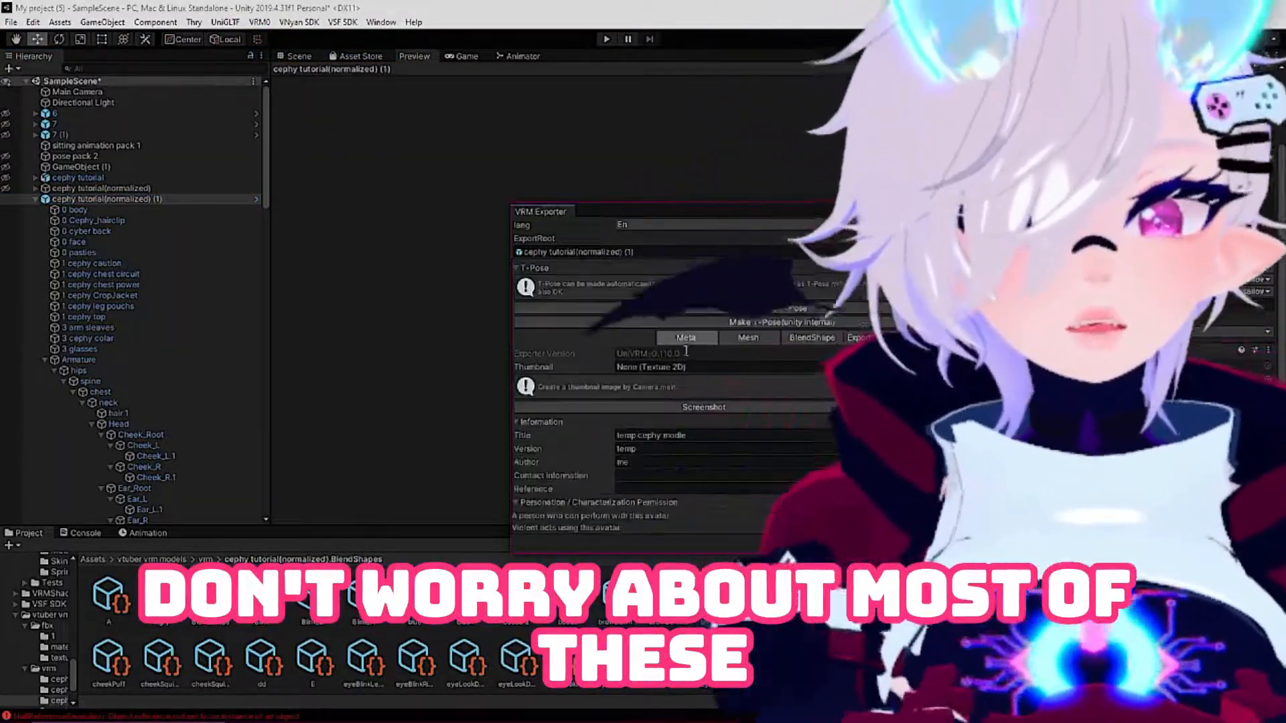
{"action": "scroll", "coordinate": [687, 351], "scroll_direction": "down", "scroll_amount": 3}
{"action": "scroll", "coordinate": [632, 407], "scroll_direction": "down", "scroll_amount": 1}
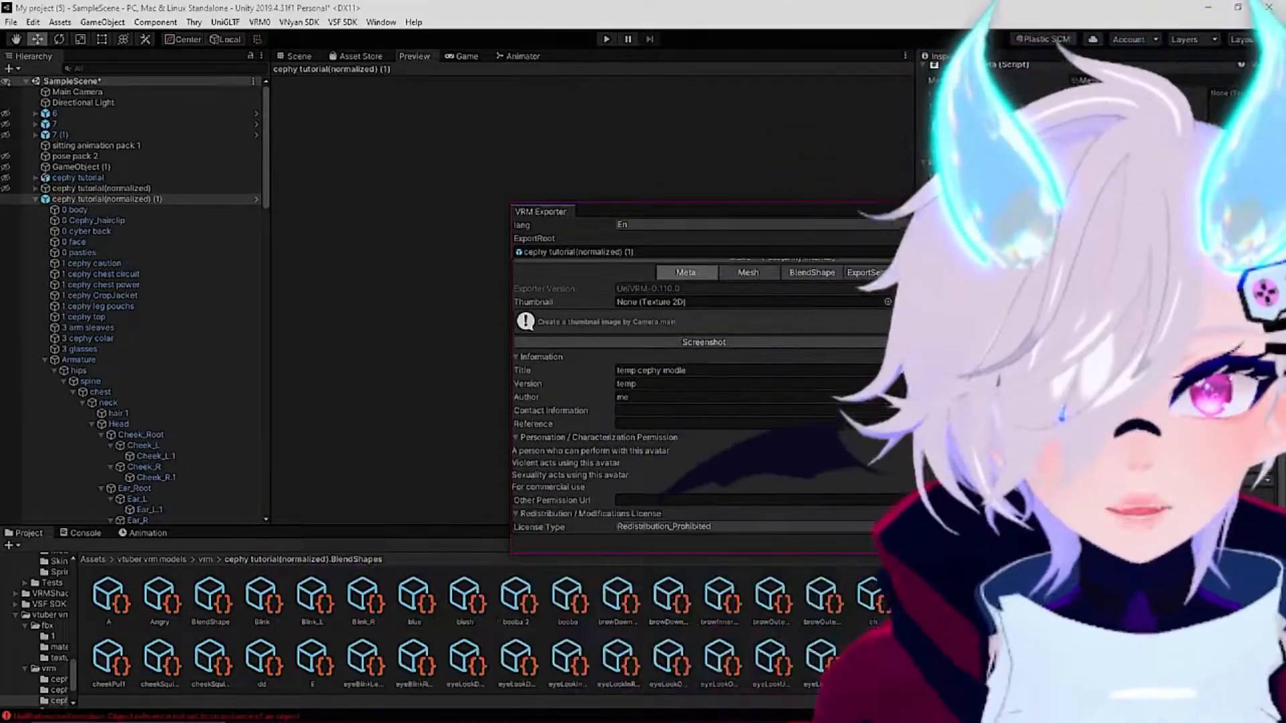
Export the avatar to the Music folder as a VRM file named cephy vrm full
{"action": "left_click", "coordinate": [861, 544]}
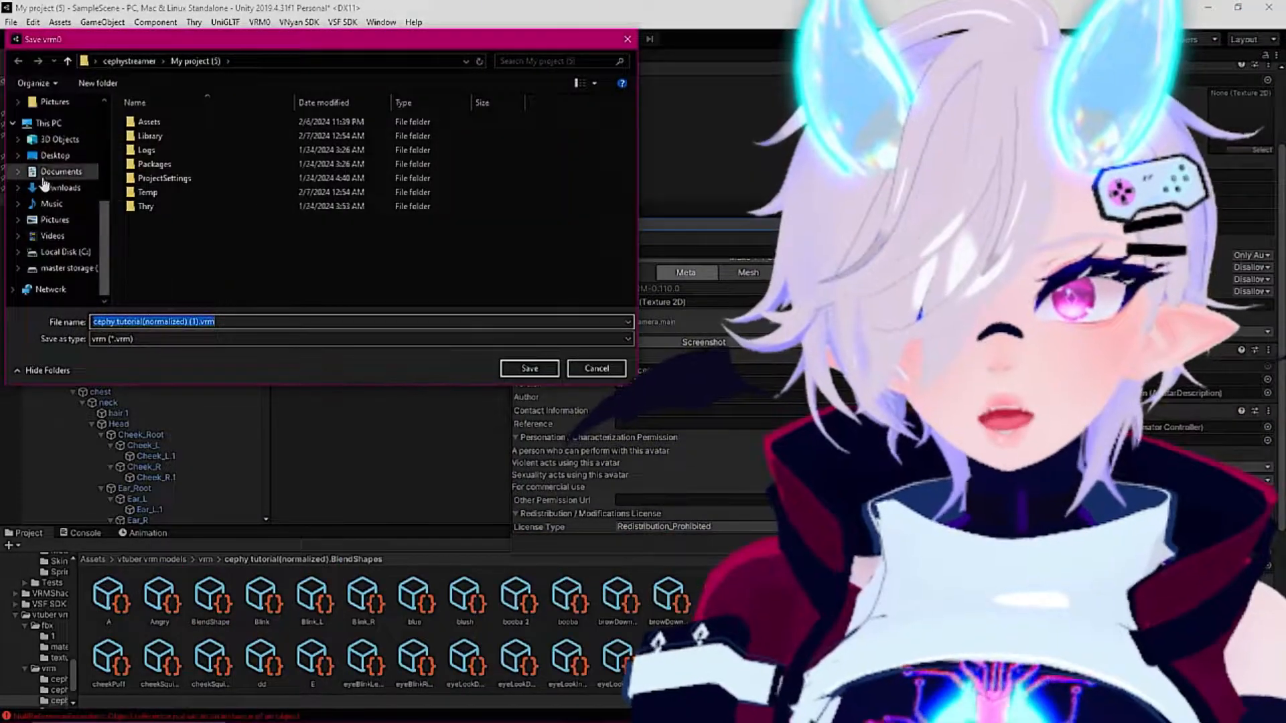
{"action": "left_click", "coordinate": [51, 204]}
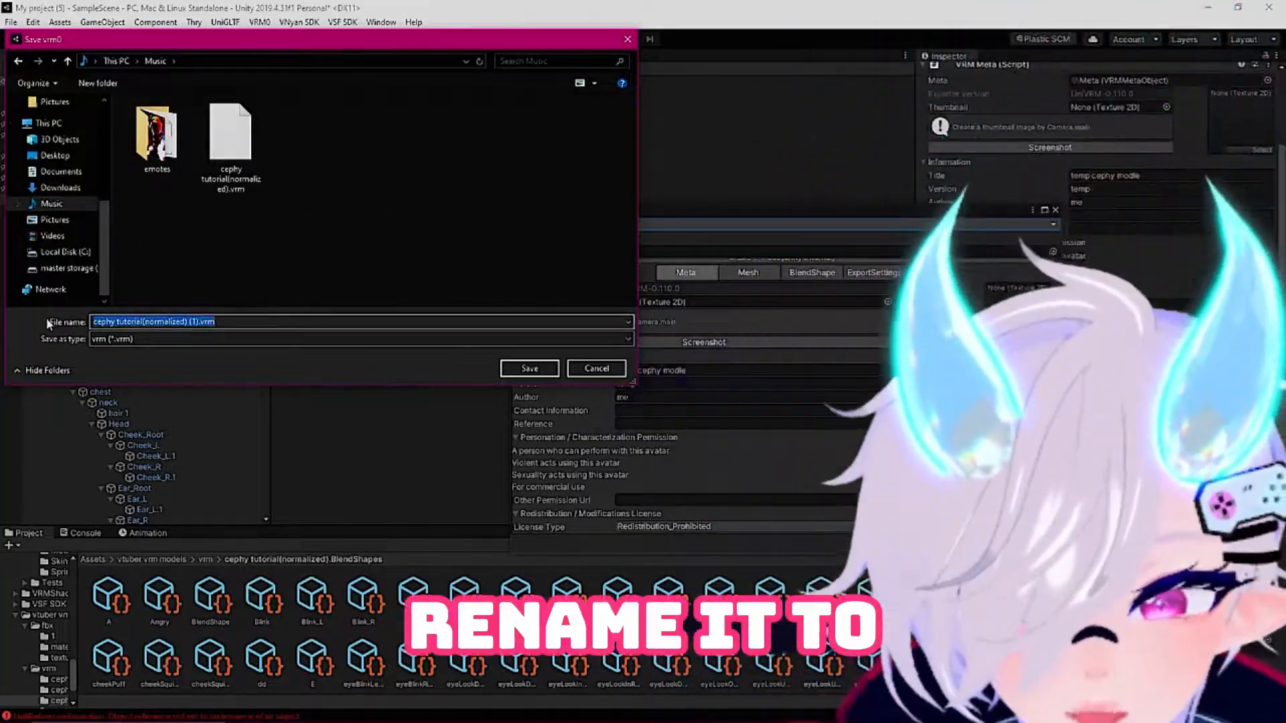
{"action": "type", "text": "cephy "}
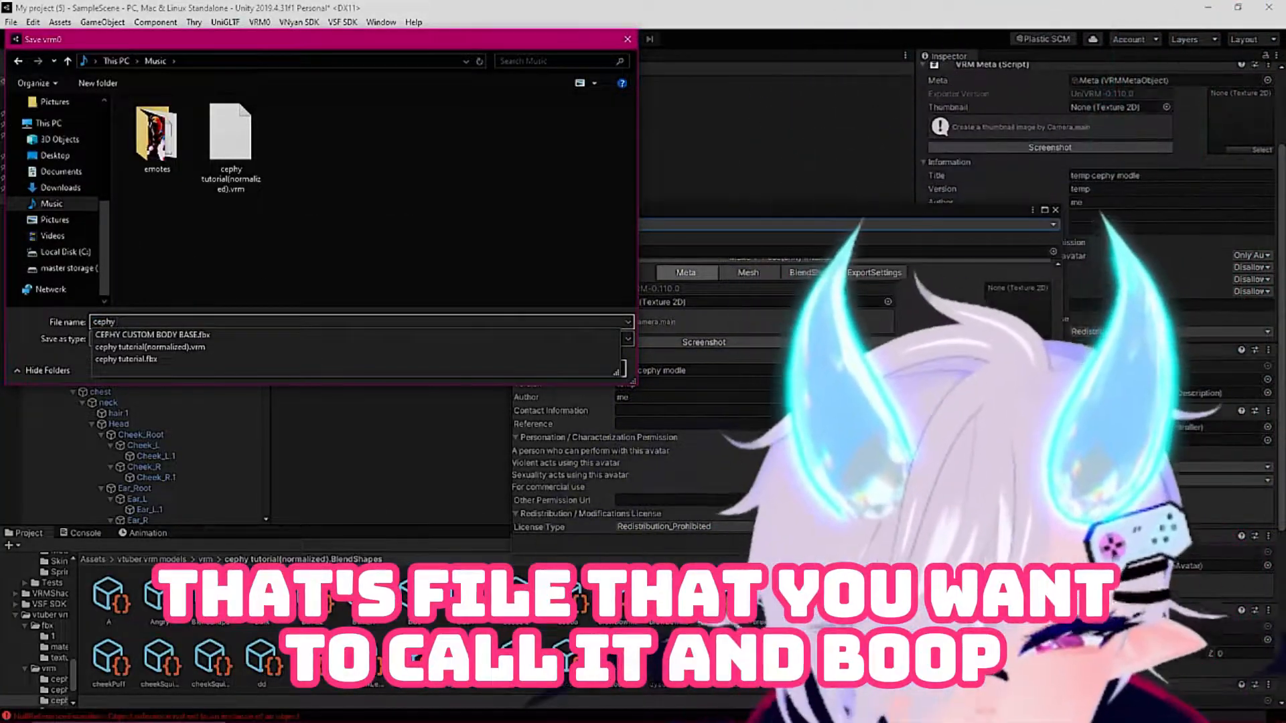
{"action": "type", "text": "vrm full"}
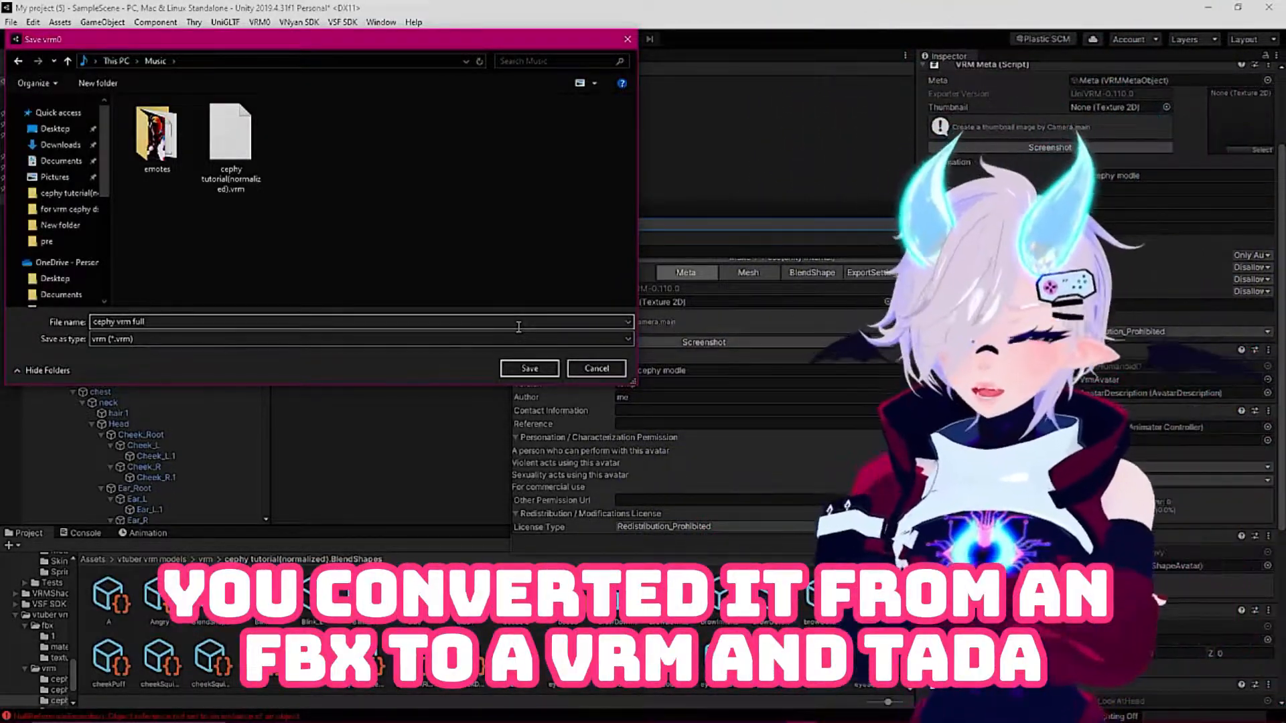
{"action": "left_click", "coordinate": [529, 368]}
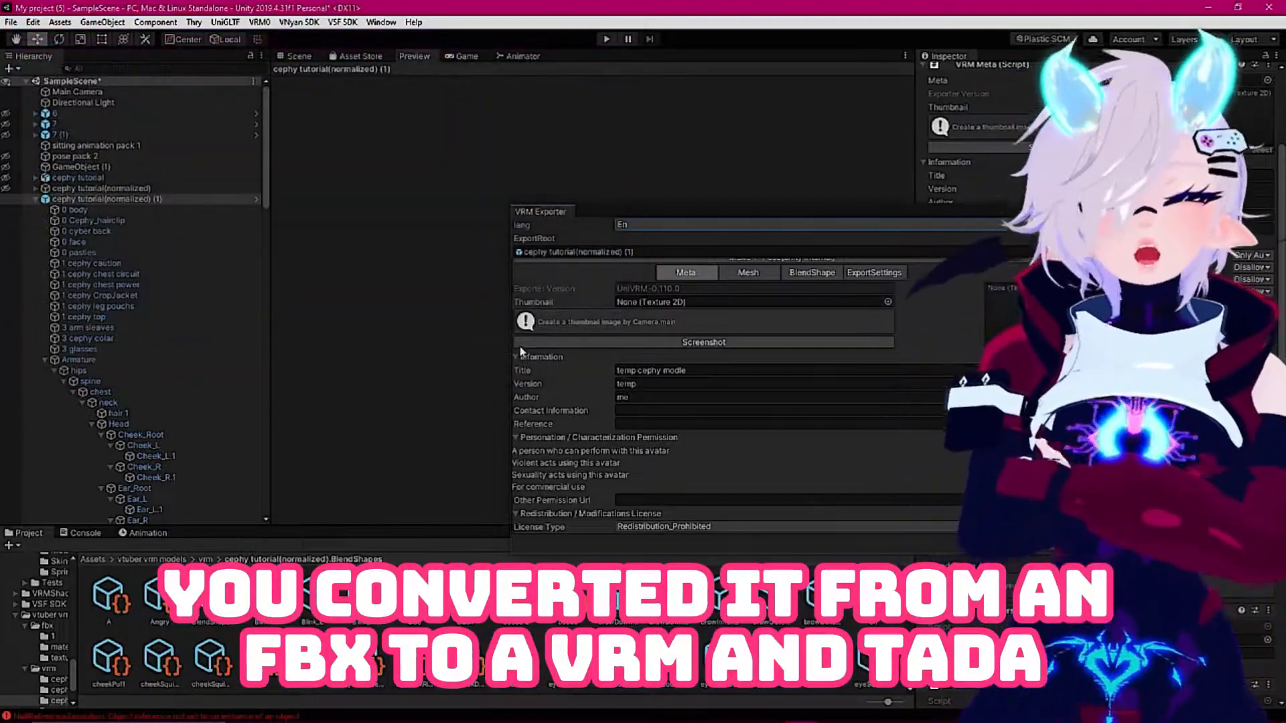